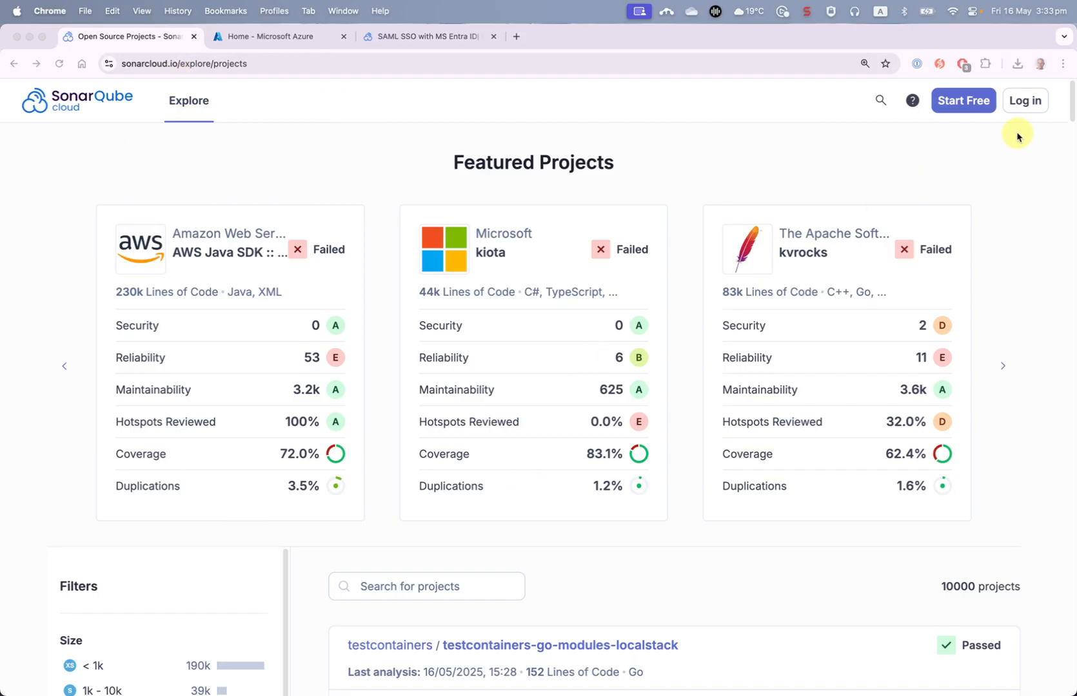
Open the 'Setting up SAML SSO' guide in the SonarQube Cloud docs, highlight its title, then return to SonarQube Cloud
{"action": "left_click", "coordinate": [414, 37]}
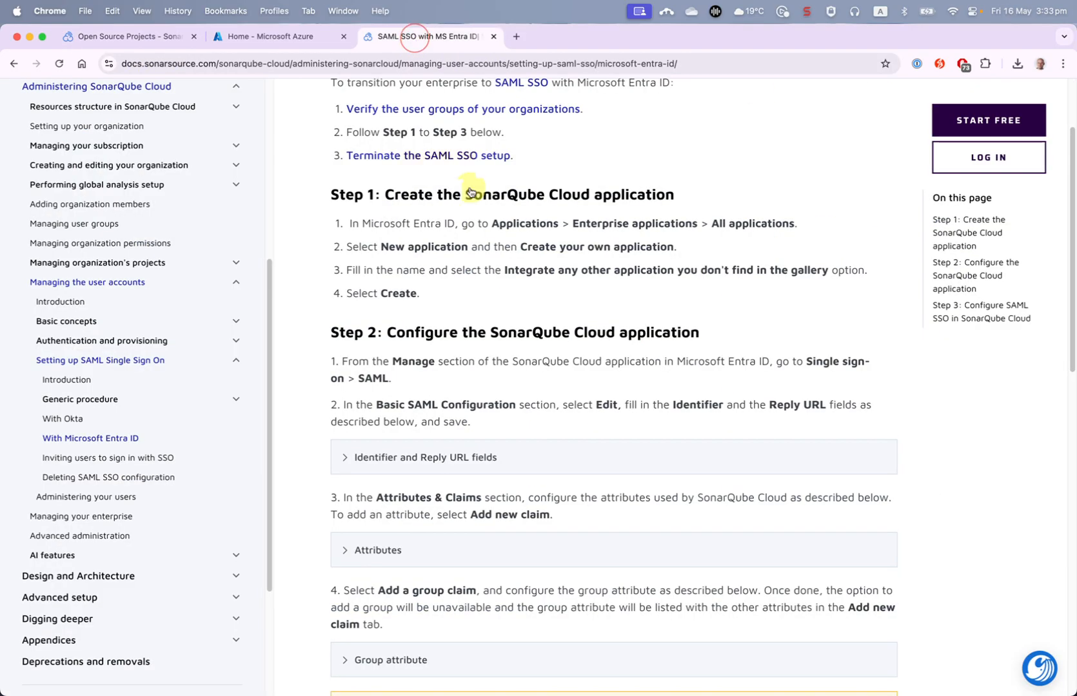
{"action": "scroll", "coordinate": [471, 192], "scroll_direction": "up", "scroll_amount": 2}
{"action": "left_click", "coordinate": [515, 271]}
{"action": "scroll", "coordinate": [474, 351], "scroll_direction": "up", "scroll_amount": 5}
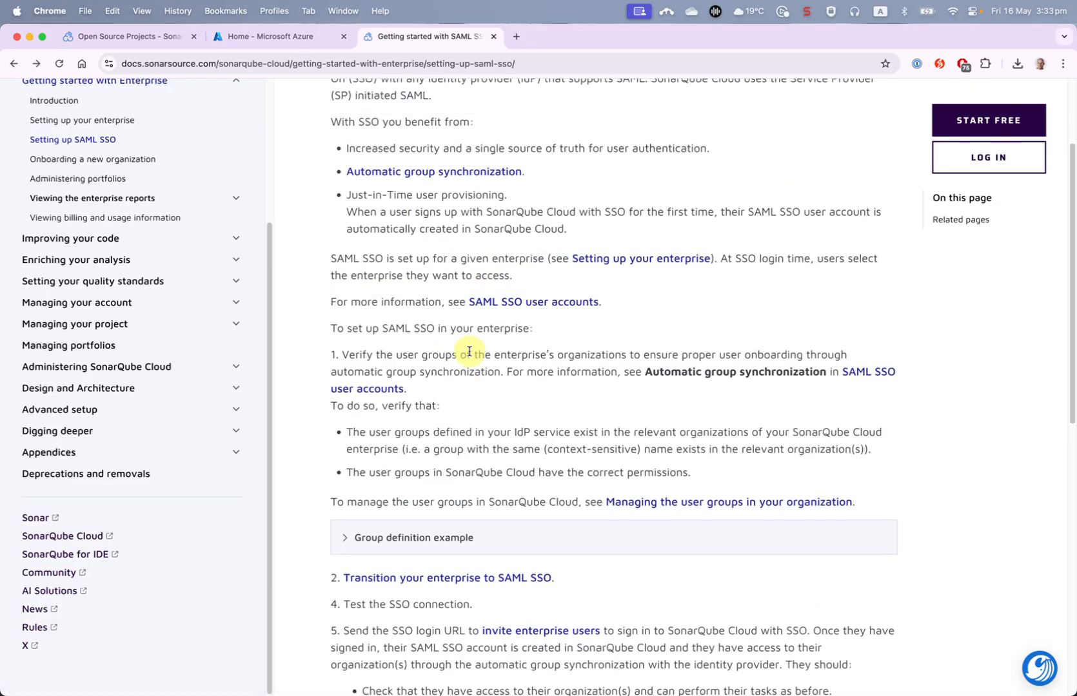
{"action": "left_click_drag", "start_coordinate": [328, 153], "coordinate": [543, 156]}
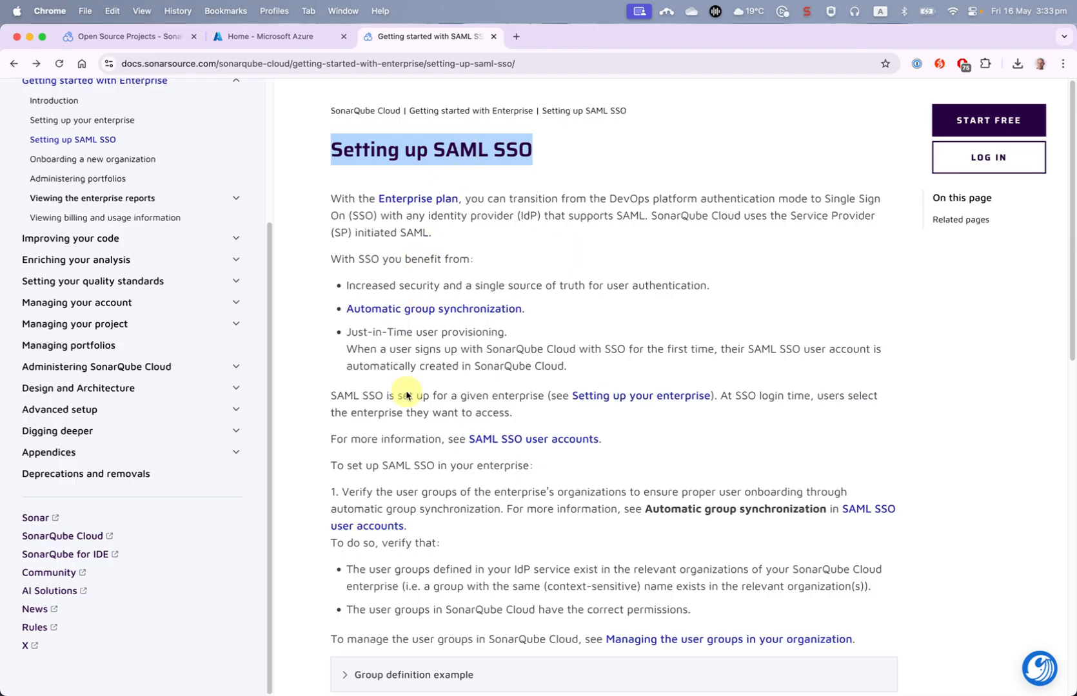
{"action": "scroll", "coordinate": [484, 222], "scroll_direction": "down", "scroll_amount": 1}
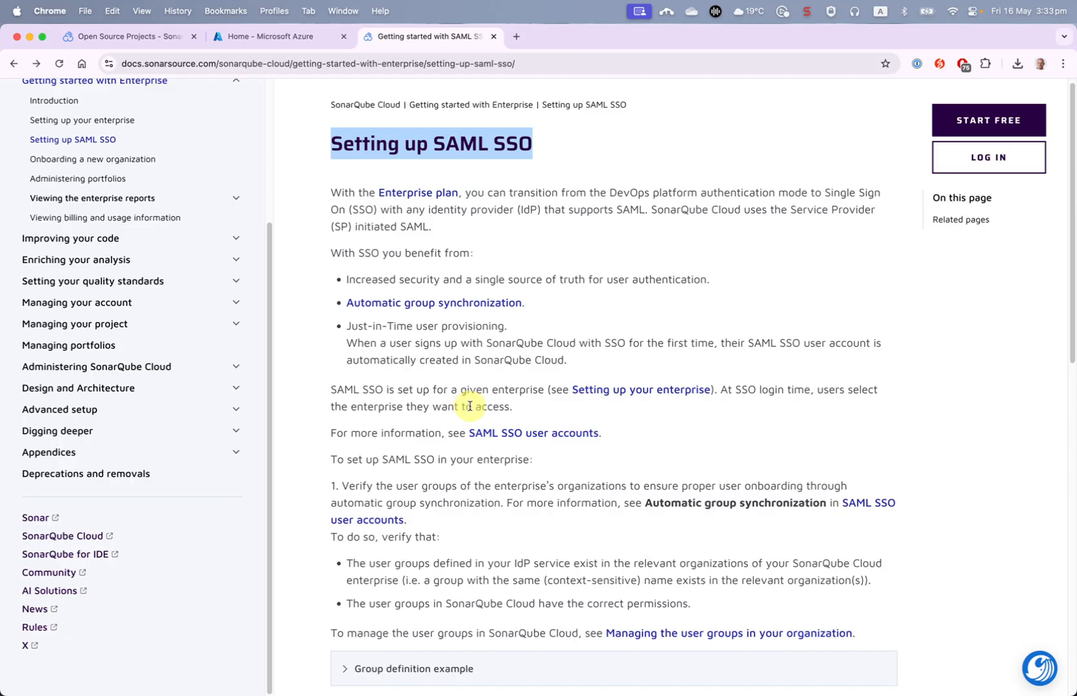
{"action": "scroll", "coordinate": [468, 408], "scroll_direction": "up", "scroll_amount": 1}
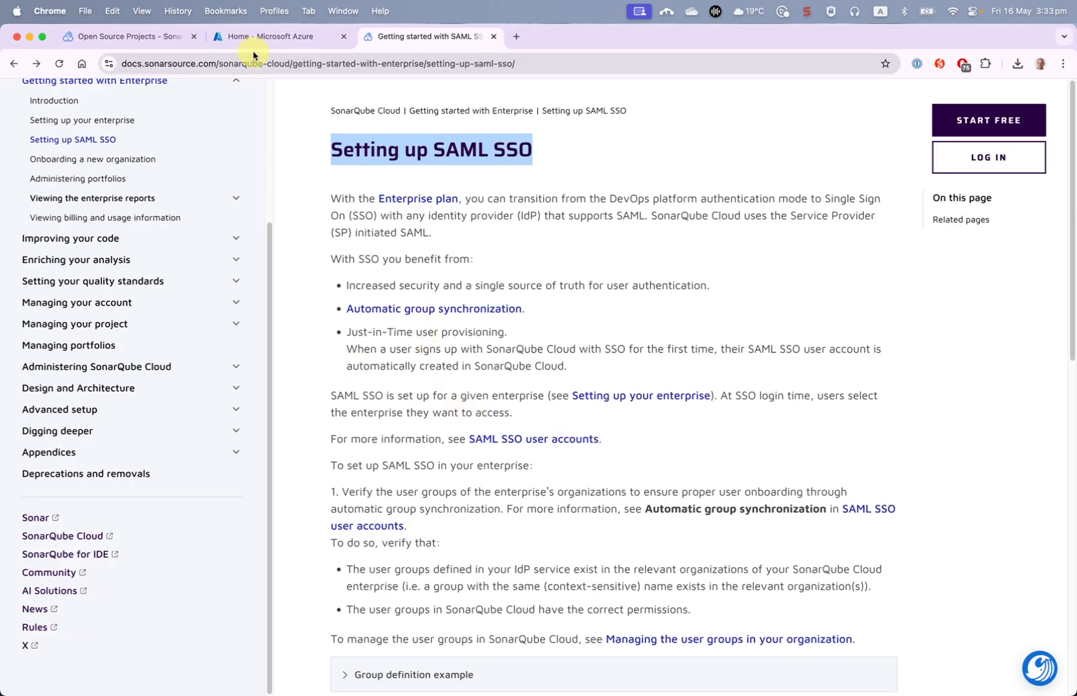
{"action": "left_click", "coordinate": [139, 40]}
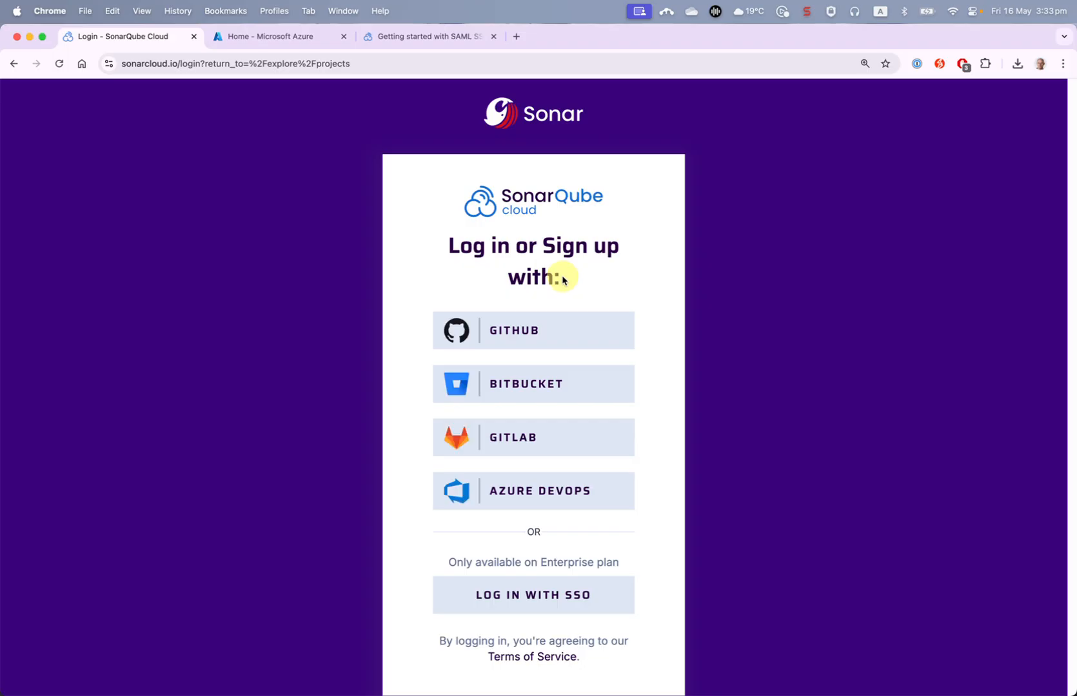
Log in to SonarQube Cloud with GitHub, dismiss the password manager prompt, and open the account menu
{"action": "left_click", "coordinate": [511, 330]}
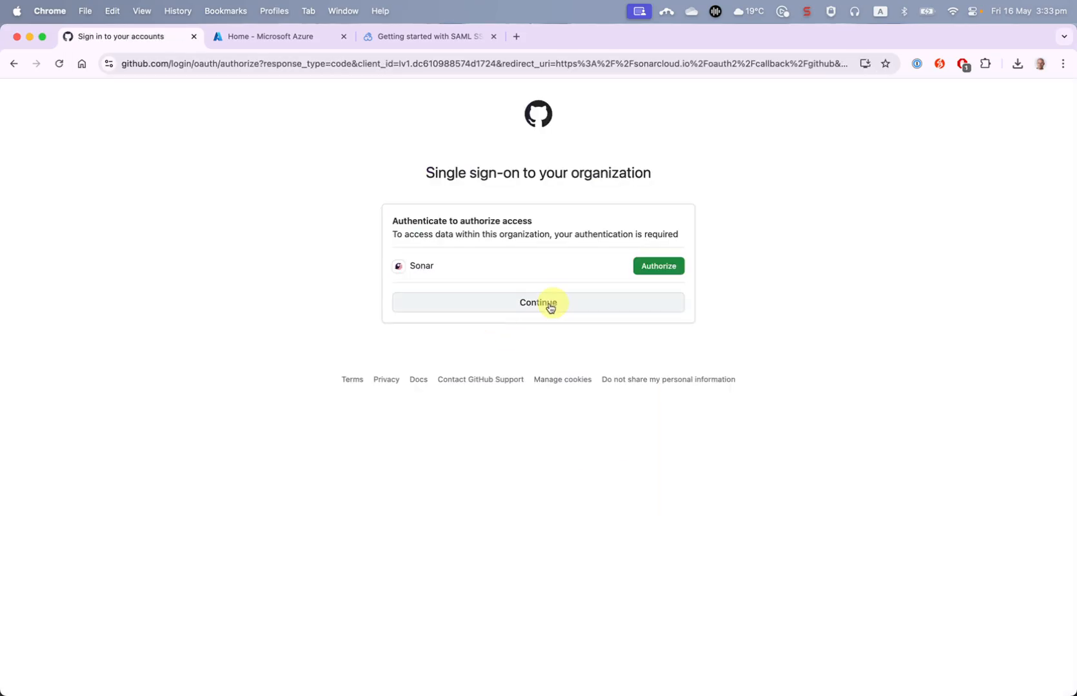
{"action": "left_click", "coordinate": [570, 303]}
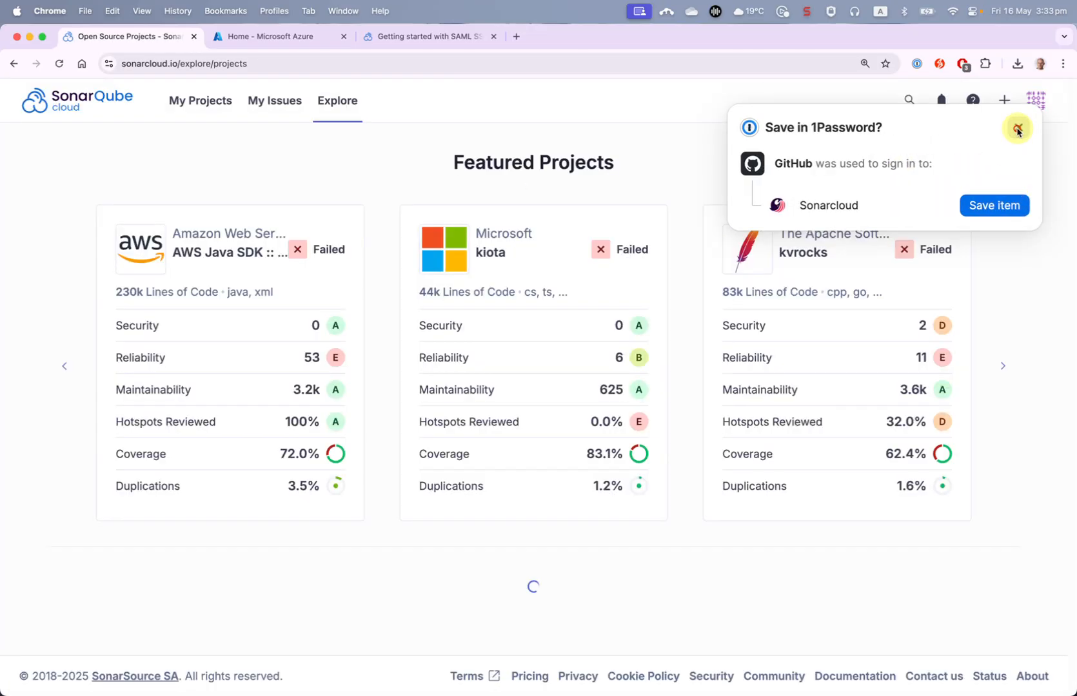
{"action": "left_click", "coordinate": [1026, 127]}
{"action": "left_click", "coordinate": [1040, 100]}
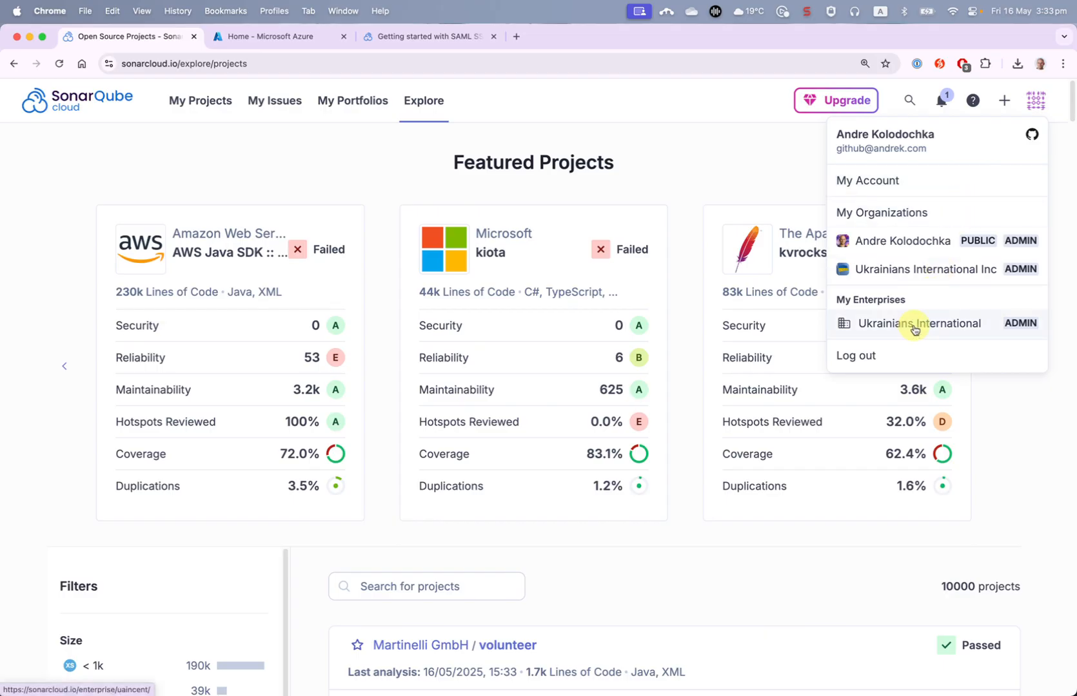
Choose Ukrainians International under My Enterprises to open its Organizations page
{"action": "left_click", "coordinate": [946, 329]}
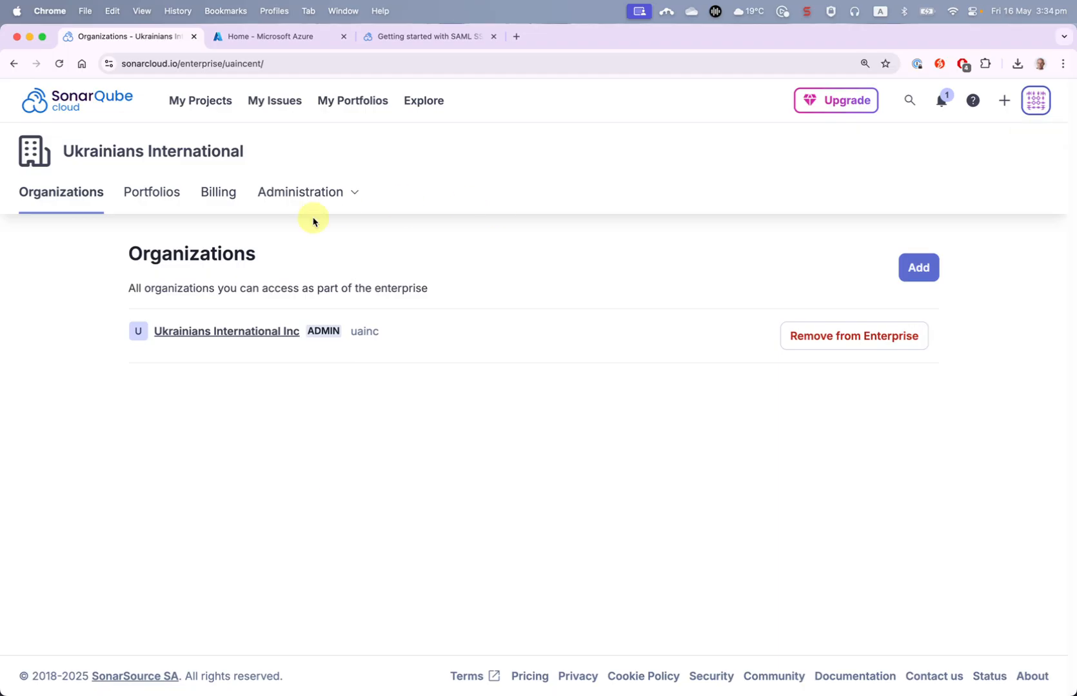
Open the Ukrainians International Inc organization's Groups page and start a new group
{"action": "left_click", "coordinate": [228, 332]}
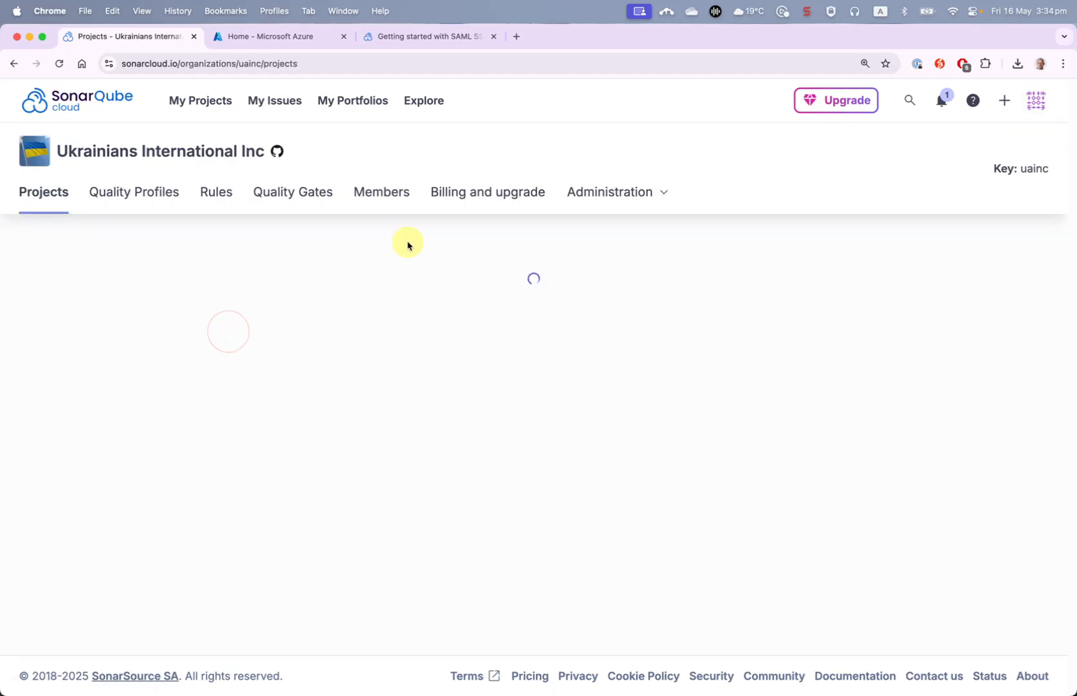
{"action": "left_click", "coordinate": [639, 191]}
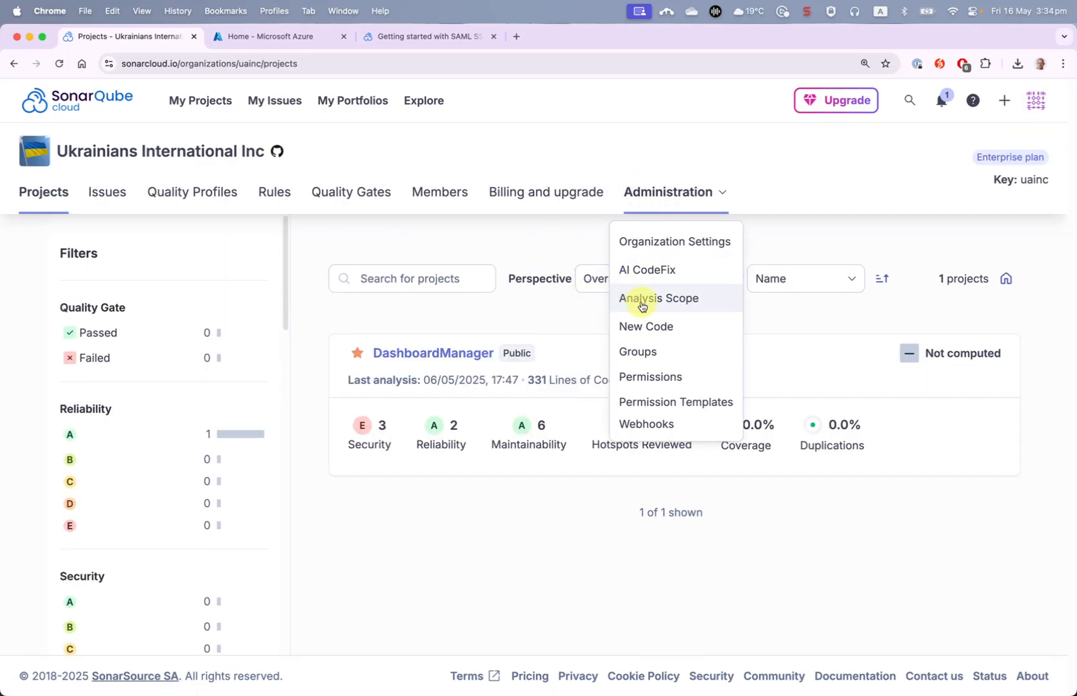
{"action": "left_click", "coordinate": [635, 357]}
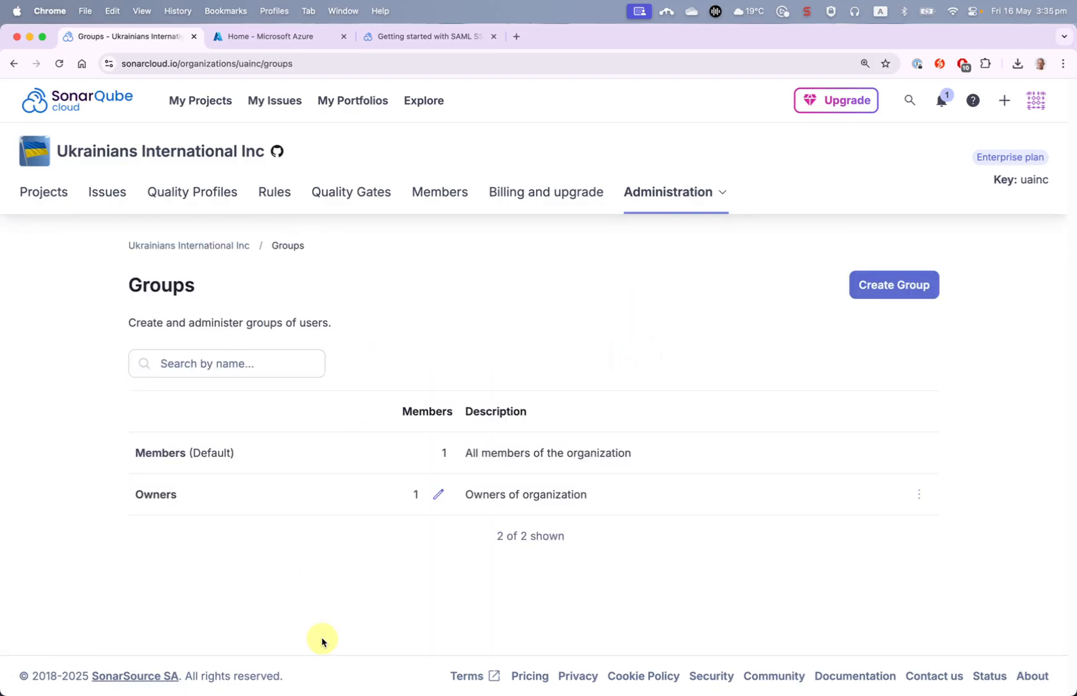
{"action": "left_click", "coordinate": [884, 290]}
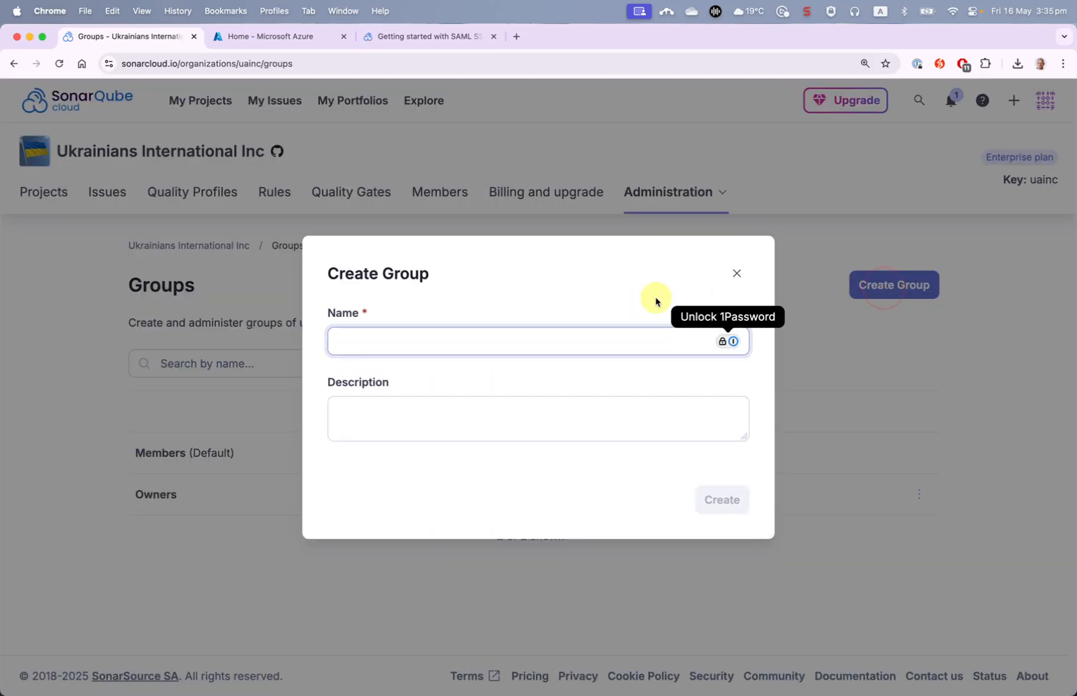
Create the SonarCloudUaincAdmins group, copying its name from the Entra ID groups list
{"action": "left_click", "coordinate": [257, 40]}
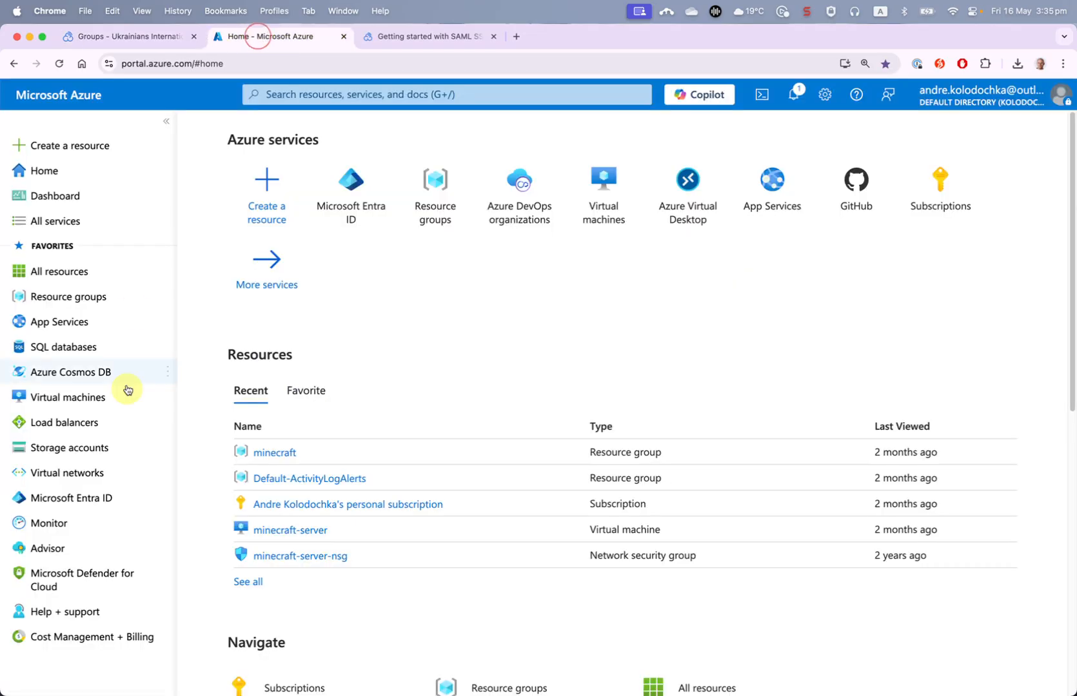
{"action": "left_click", "coordinate": [61, 498]}
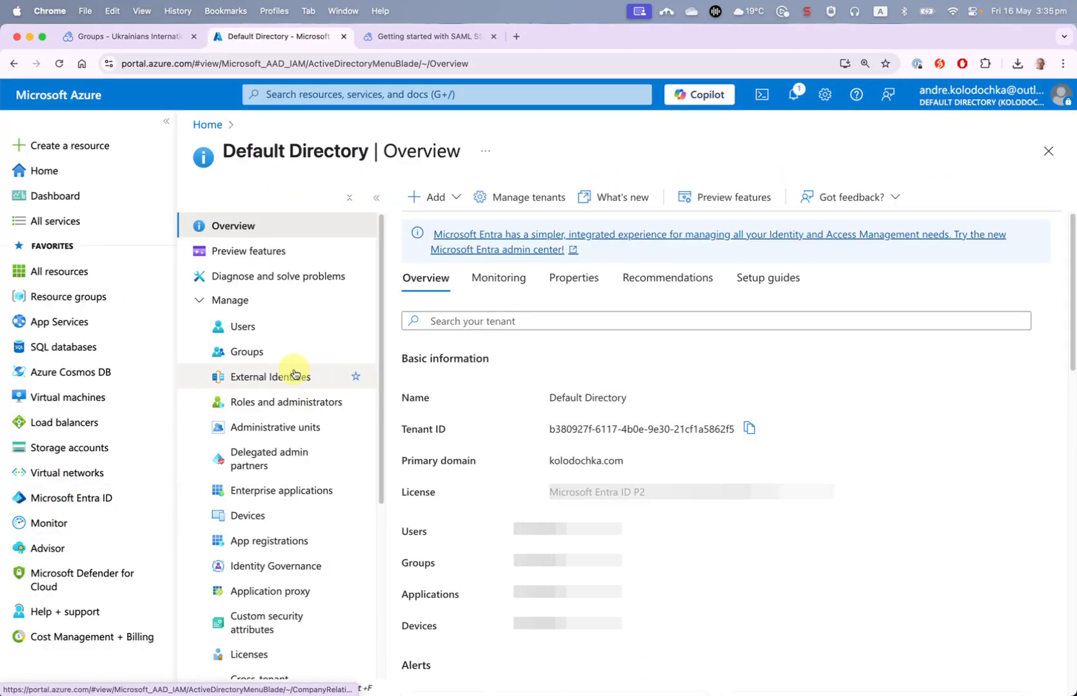
{"action": "left_click", "coordinate": [247, 351]}
{"action": "left_click", "coordinate": [232, 253]}
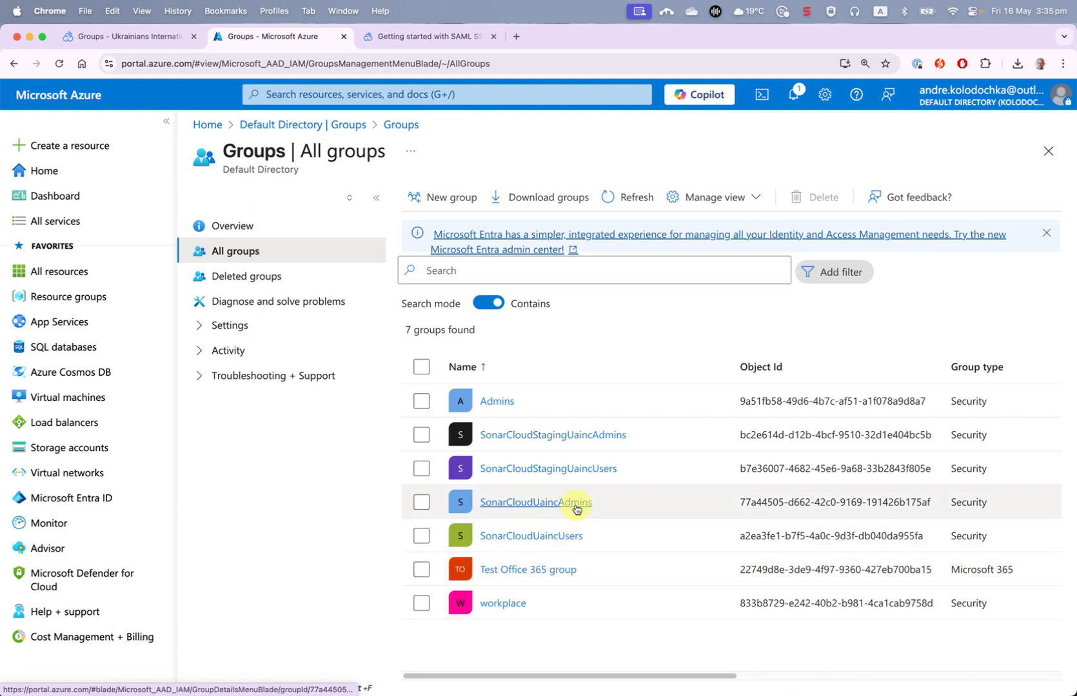
{"action": "left_click", "coordinate": [578, 503]}
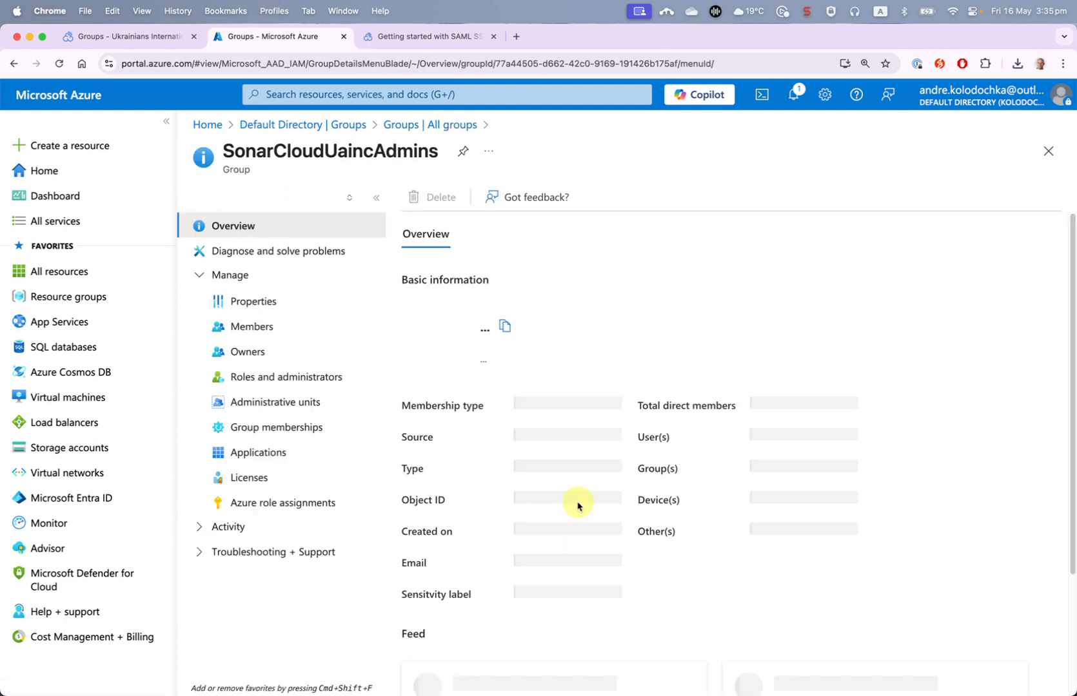
{"action": "double_click", "coordinate": [346, 152]}
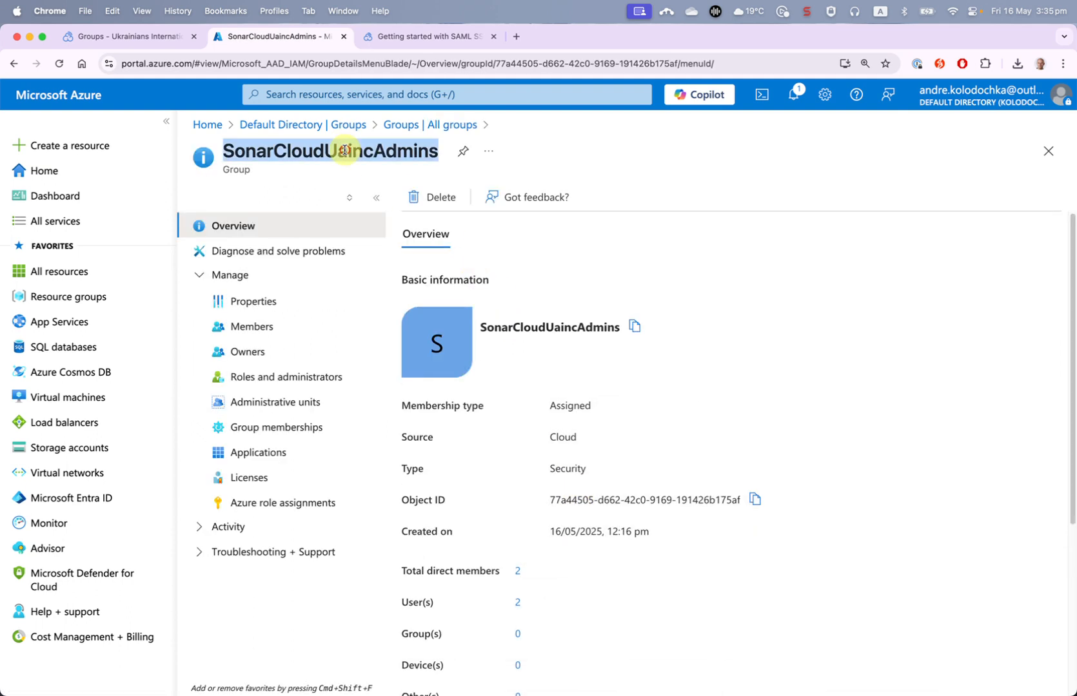
{"action": "key", "text": "super+c"}
{"action": "left_click", "coordinate": [183, 37]}
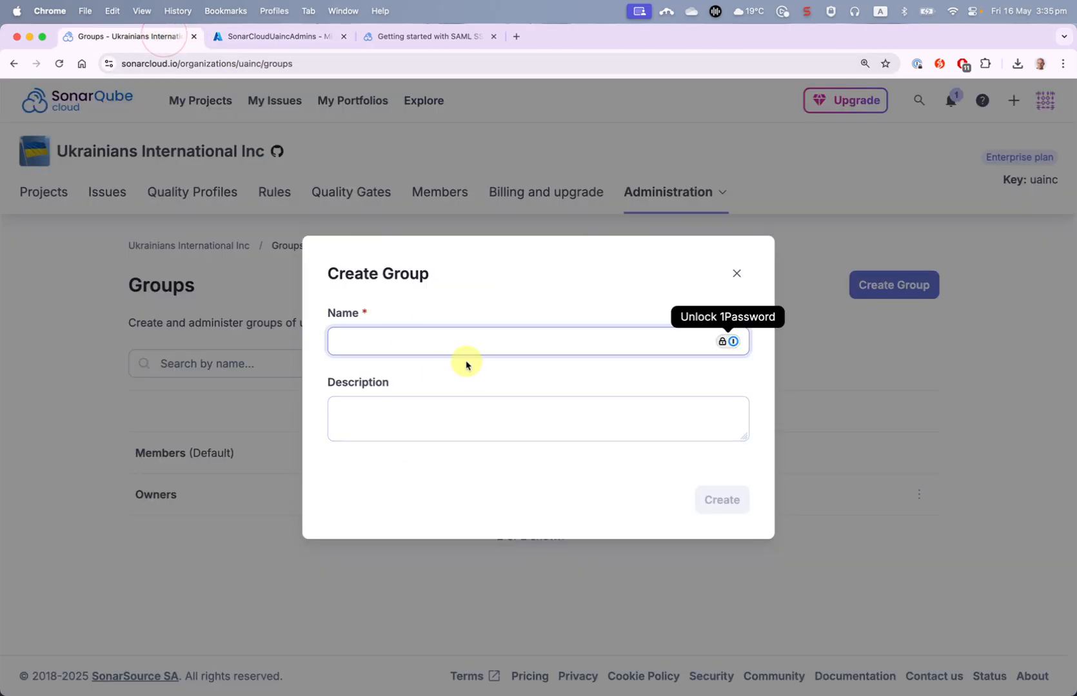
{"action": "key", "text": "super+v"}
{"action": "left_click", "coordinate": [720, 500]}
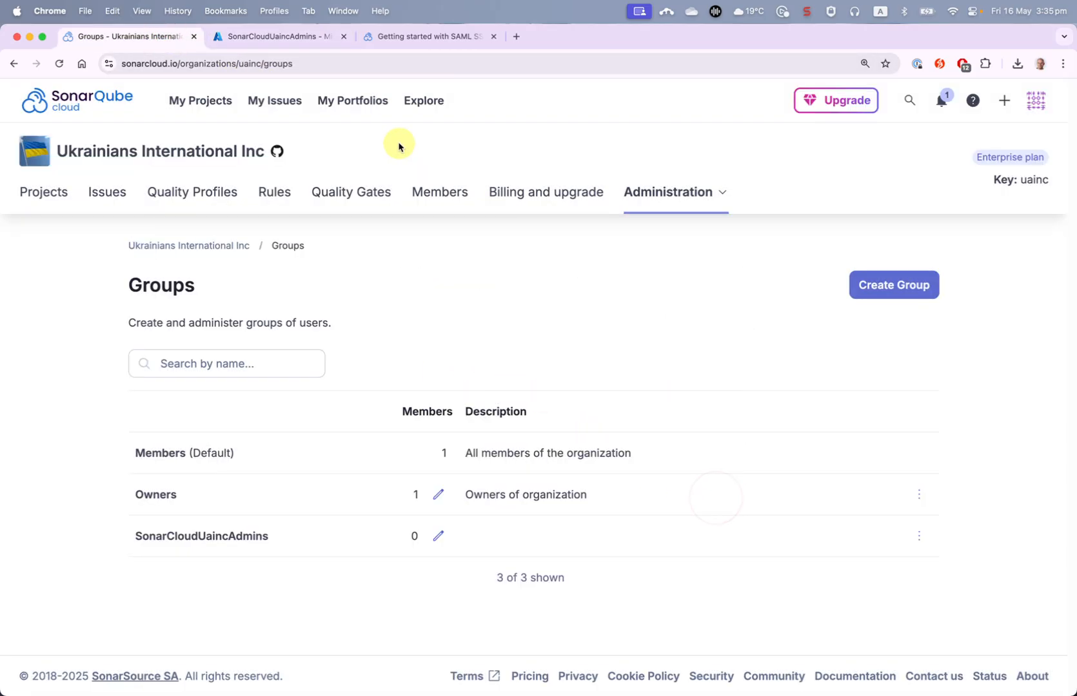
Create the SonarCloudUaincUsers group, matching the Entra ID group name
{"action": "left_click", "coordinate": [313, 45]}
{"action": "key", "text": "super+bracketleft"}
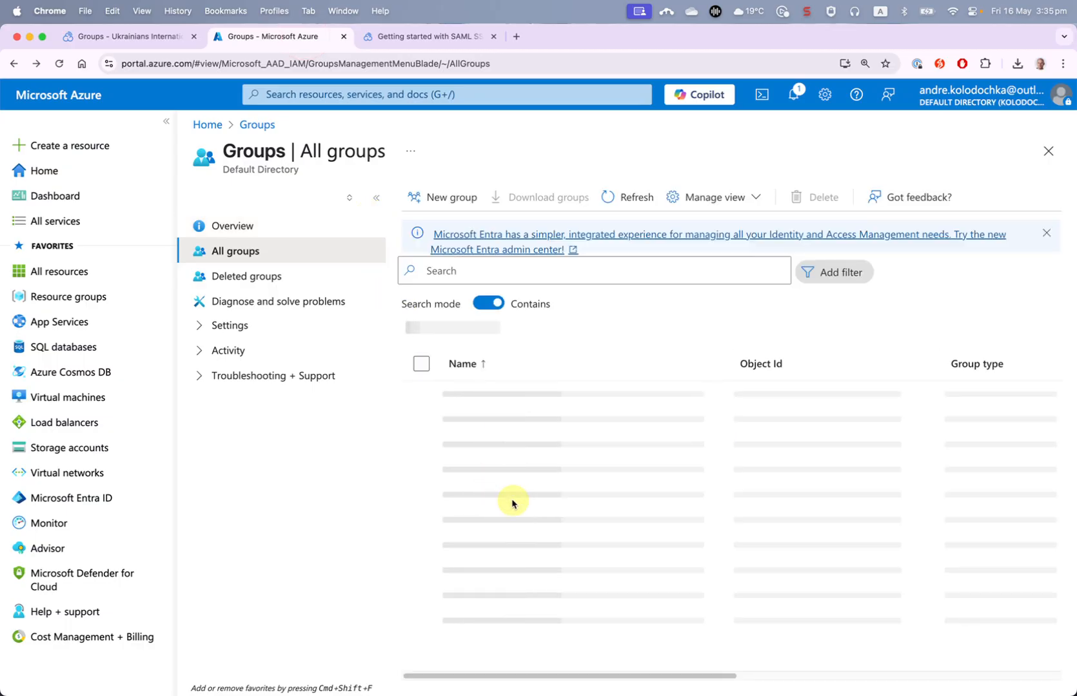
{"action": "left_click", "coordinate": [539, 537]}
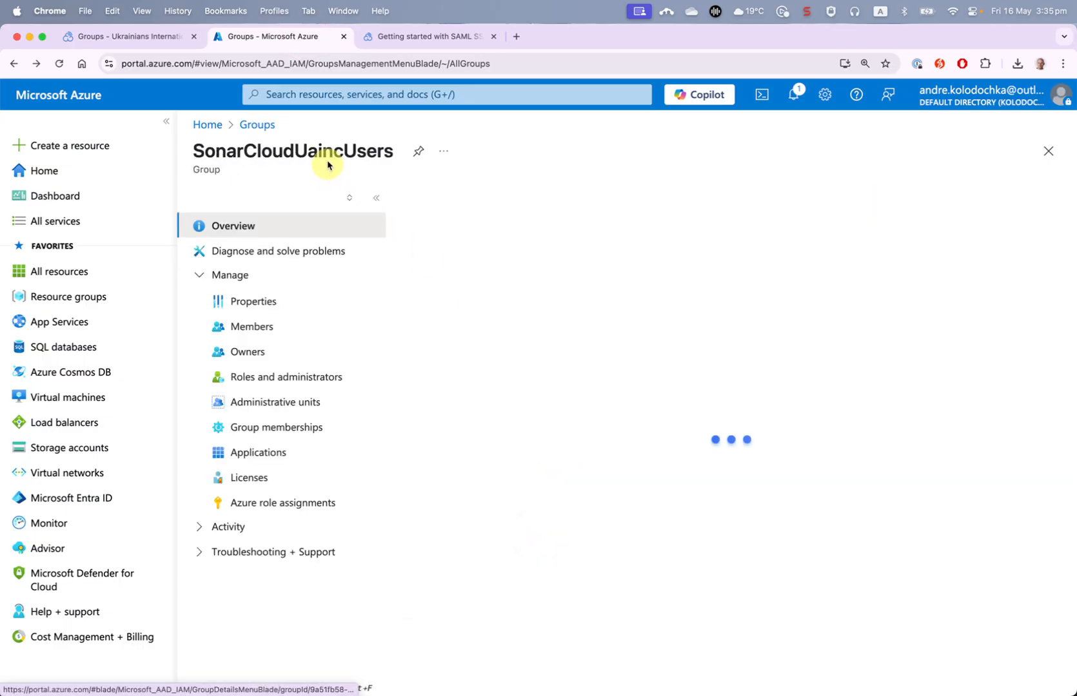
{"action": "left_click", "coordinate": [122, 37]}
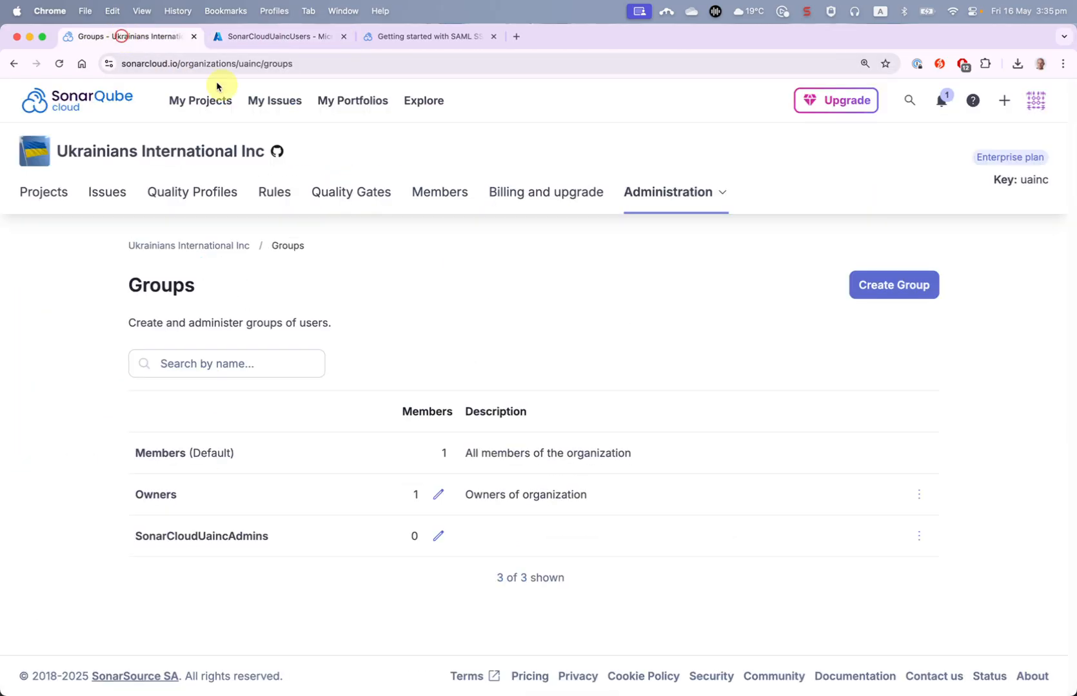
{"action": "left_click", "coordinate": [883, 287]}
{"action": "key", "text": "super+v"}
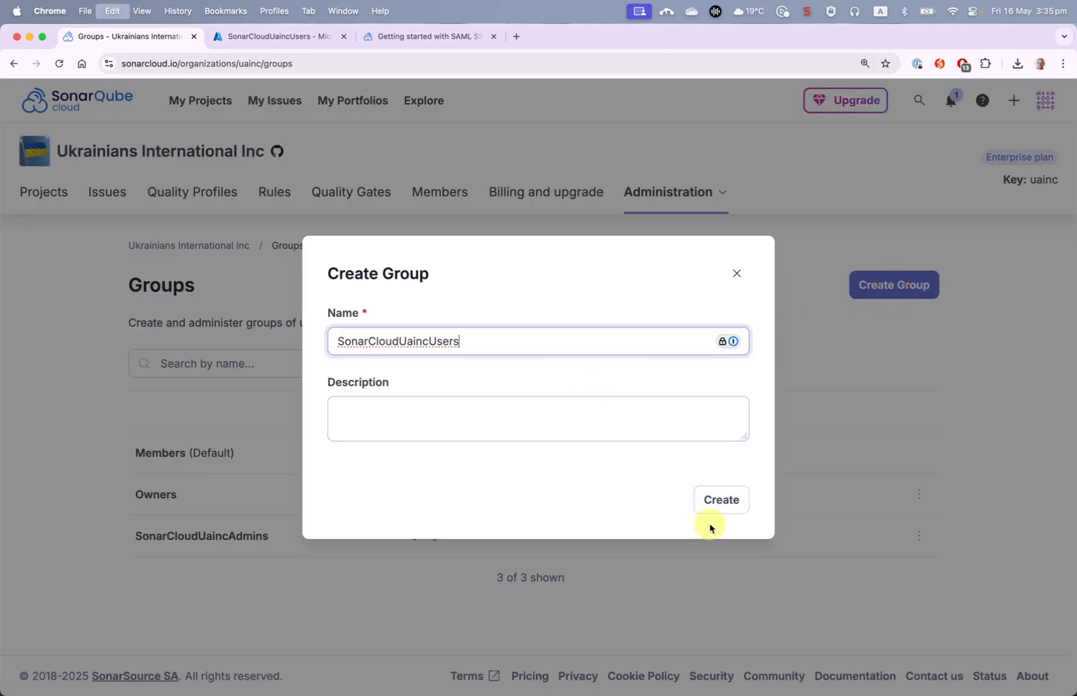
{"action": "left_click", "coordinate": [722, 503]}
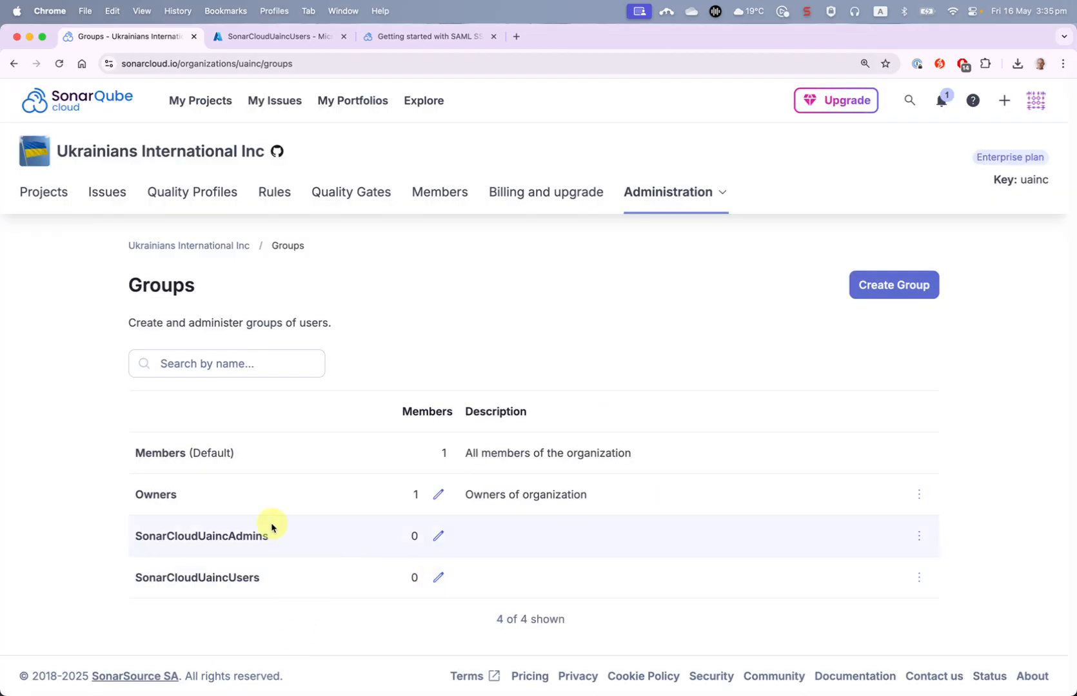
{"action": "left_click", "coordinate": [721, 195]}
Grant SonarCloudUaincAdmins Administer Organization, Quality Gates and Quality Profiles permissions
{"action": "left_click", "coordinate": [649, 382]}
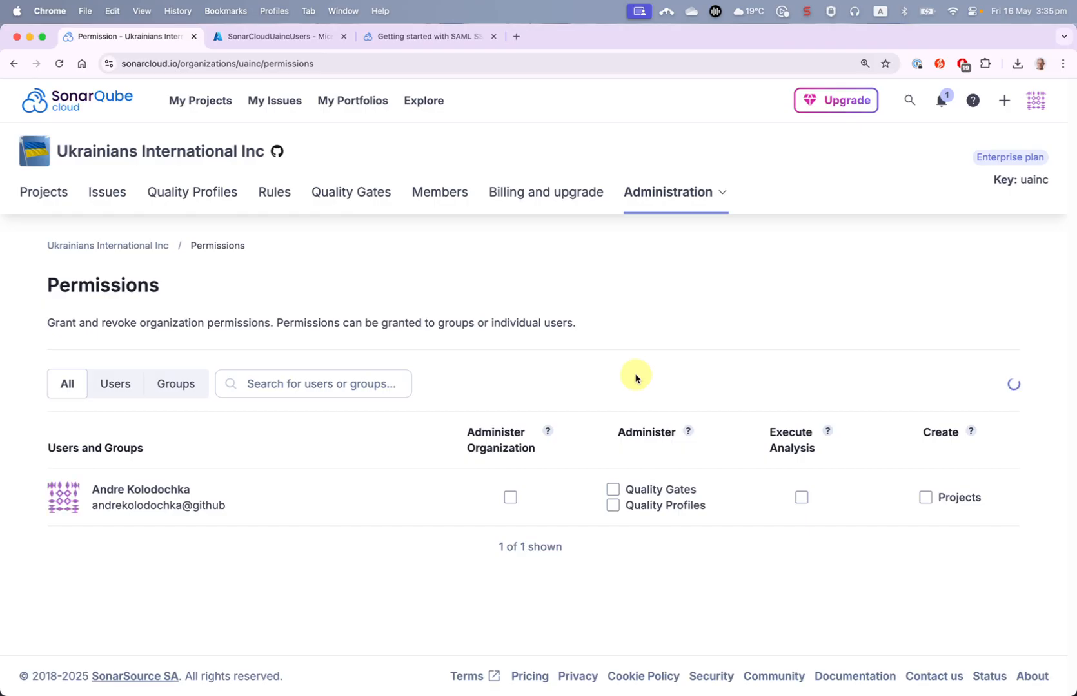
{"action": "left_click", "coordinate": [178, 387]}
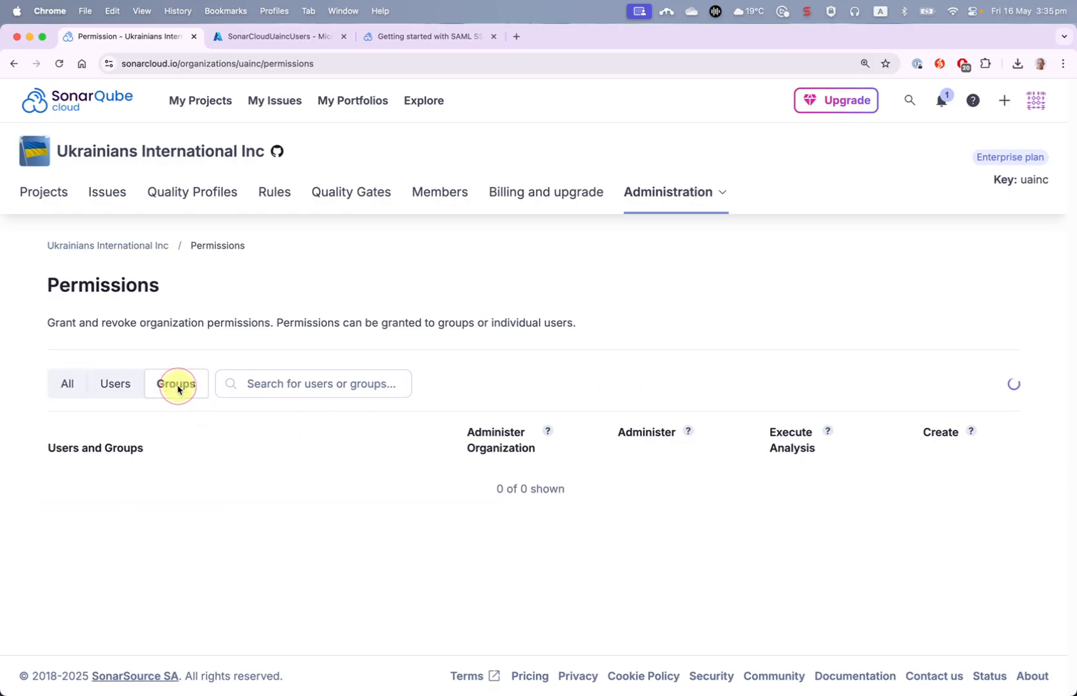
{"action": "scroll", "coordinate": [178, 393], "scroll_direction": "down", "scroll_amount": 3}
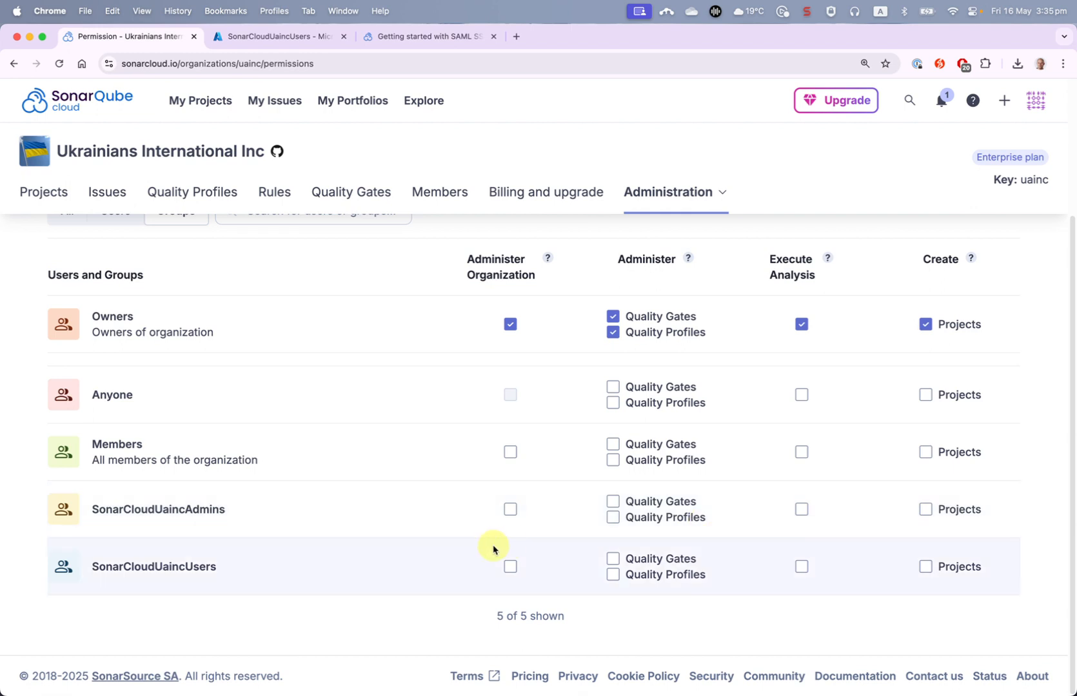
{"action": "left_click", "coordinate": [510, 510]}
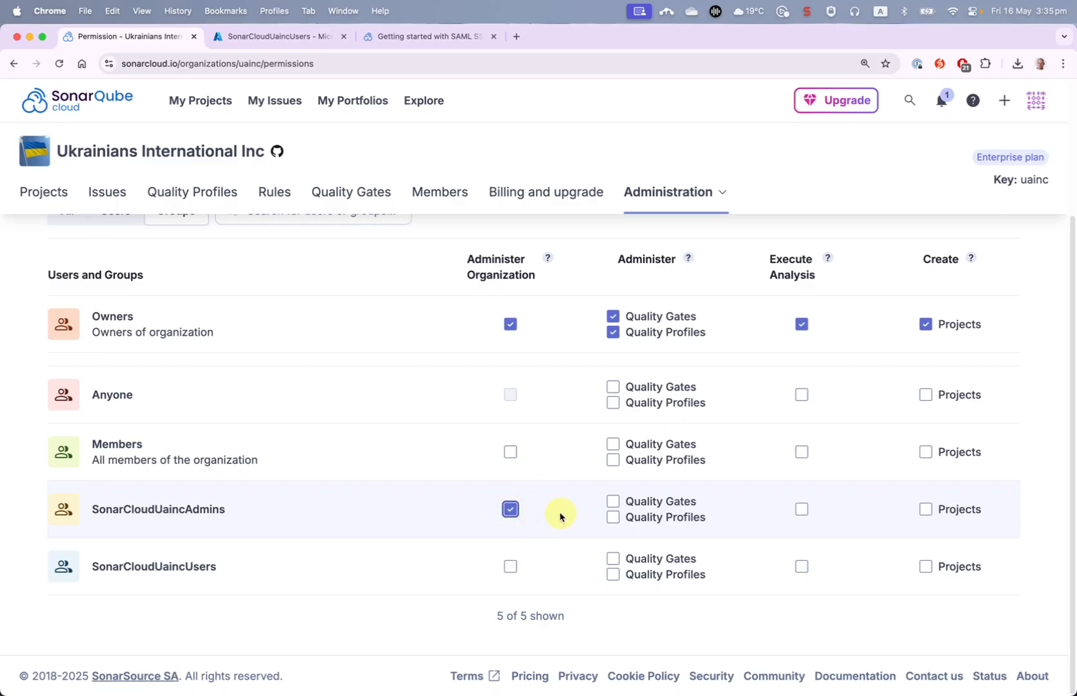
{"action": "left_click", "coordinate": [613, 502]}
{"action": "left_click", "coordinate": [612, 516]}
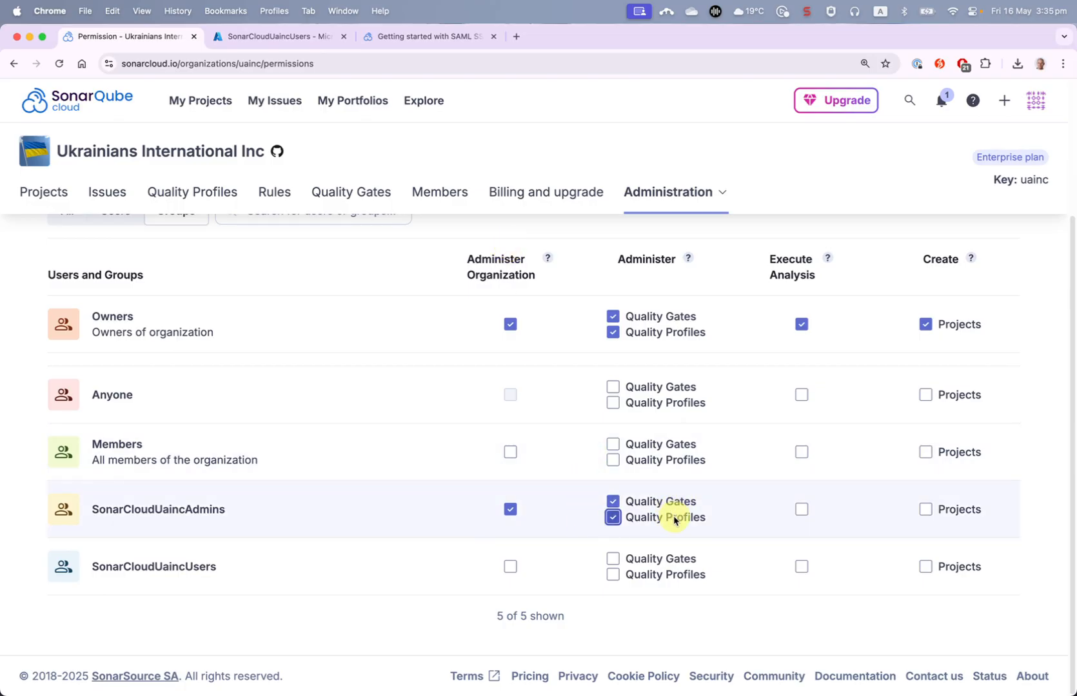
Give SonarCloudUaincUsers Execute Analysis and Create Projects permissions, then return to the SAML SSO docs
{"action": "left_click", "coordinate": [801, 567]}
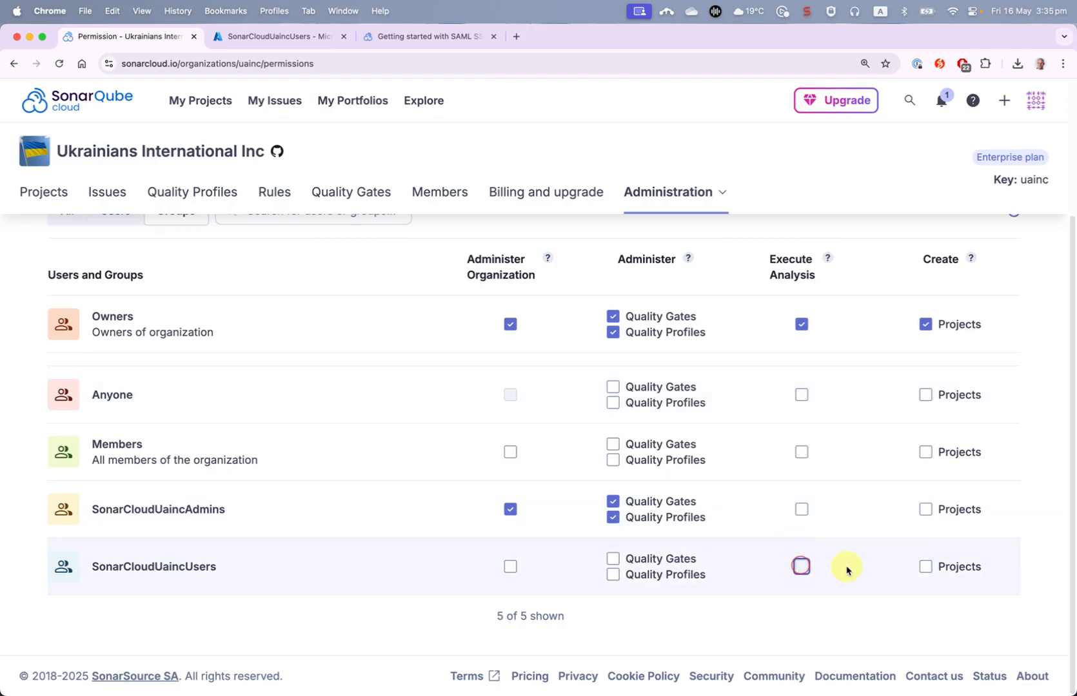
{"action": "left_click", "coordinate": [925, 567]}
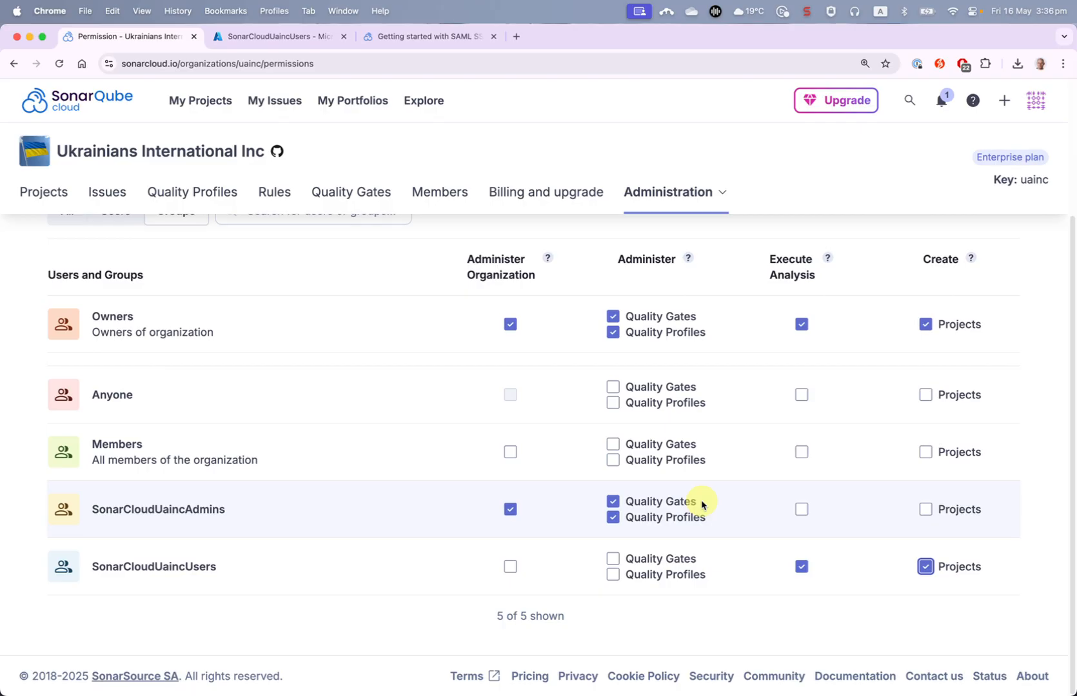
{"action": "left_click", "coordinate": [439, 36]}
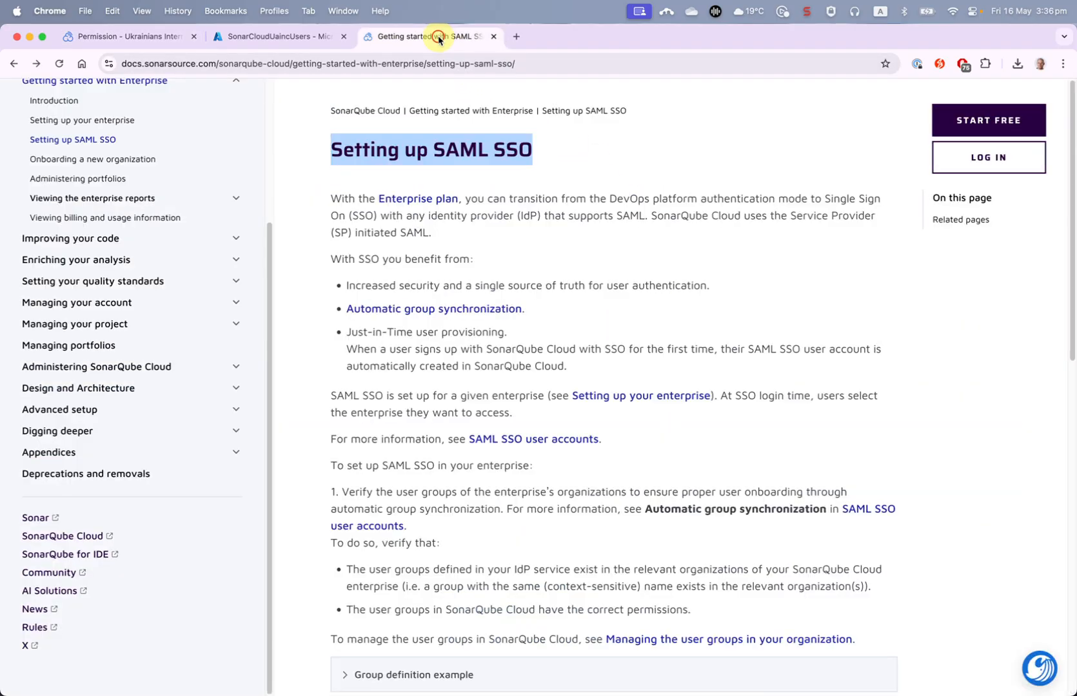
Open the 'With Microsoft Entra ID' SAML SSO guide via 'Transition your enterprise to SAML SSO', then return to Azure
{"action": "scroll", "coordinate": [507, 537], "scroll_direction": "down", "scroll_amount": 5}
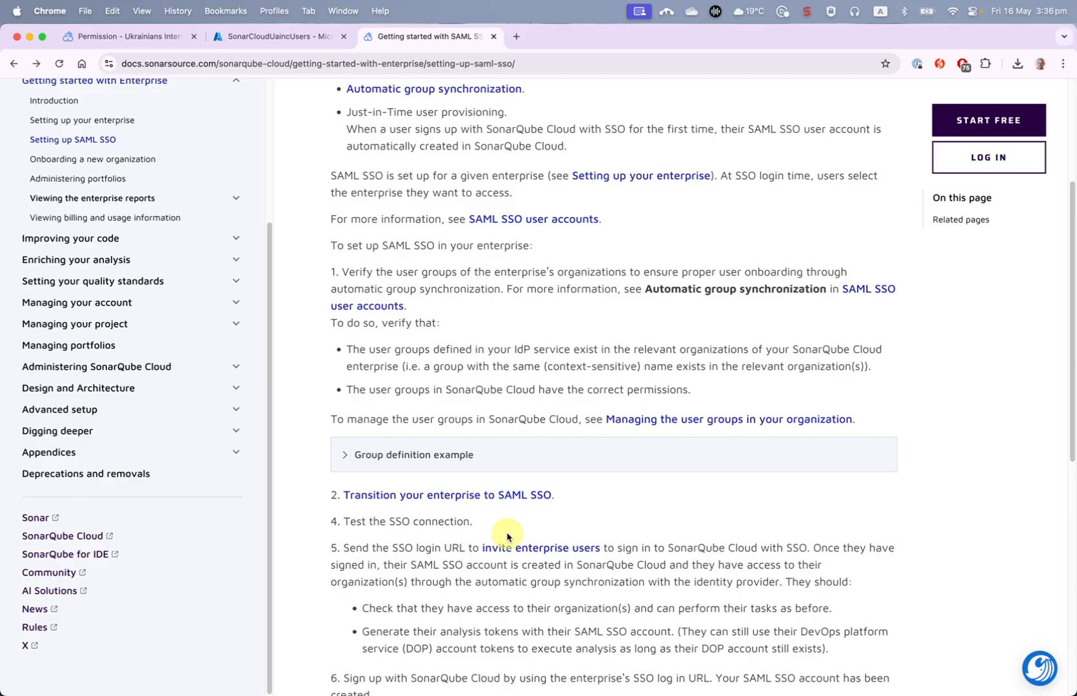
{"action": "left_click", "coordinate": [491, 496]}
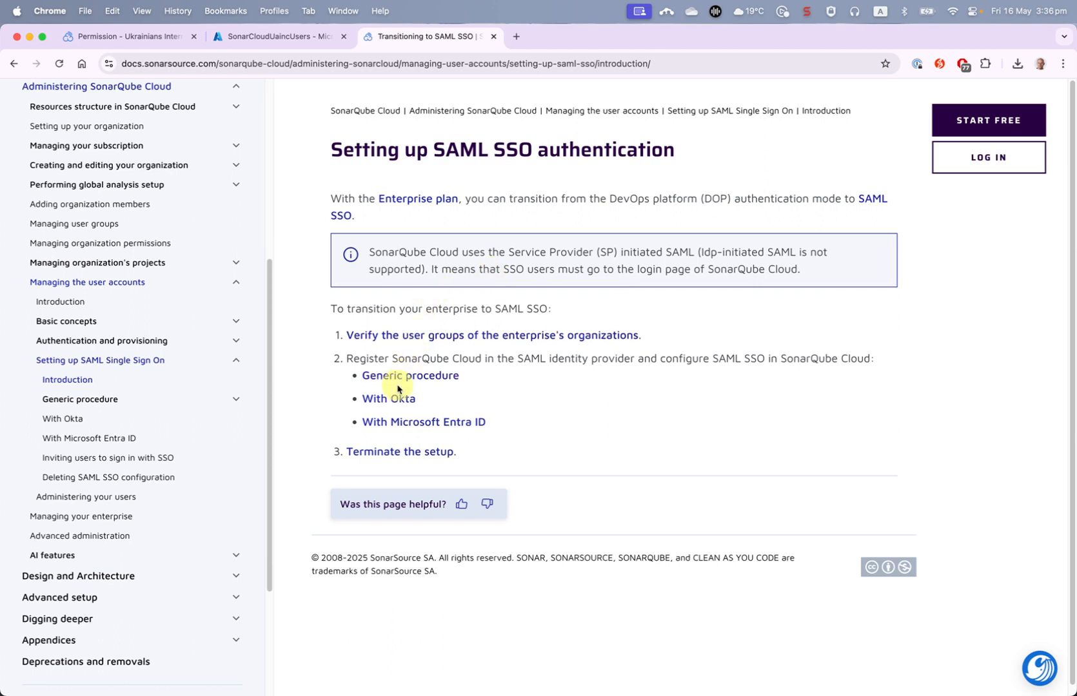
{"action": "left_click", "coordinate": [419, 423]}
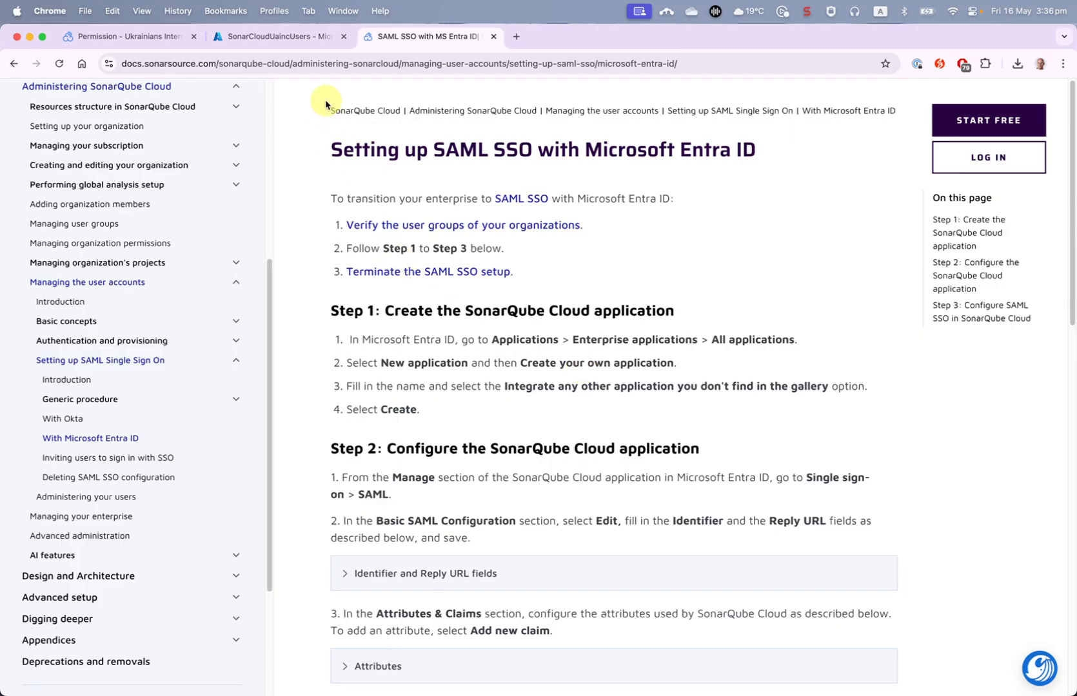
{"action": "left_click", "coordinate": [277, 37]}
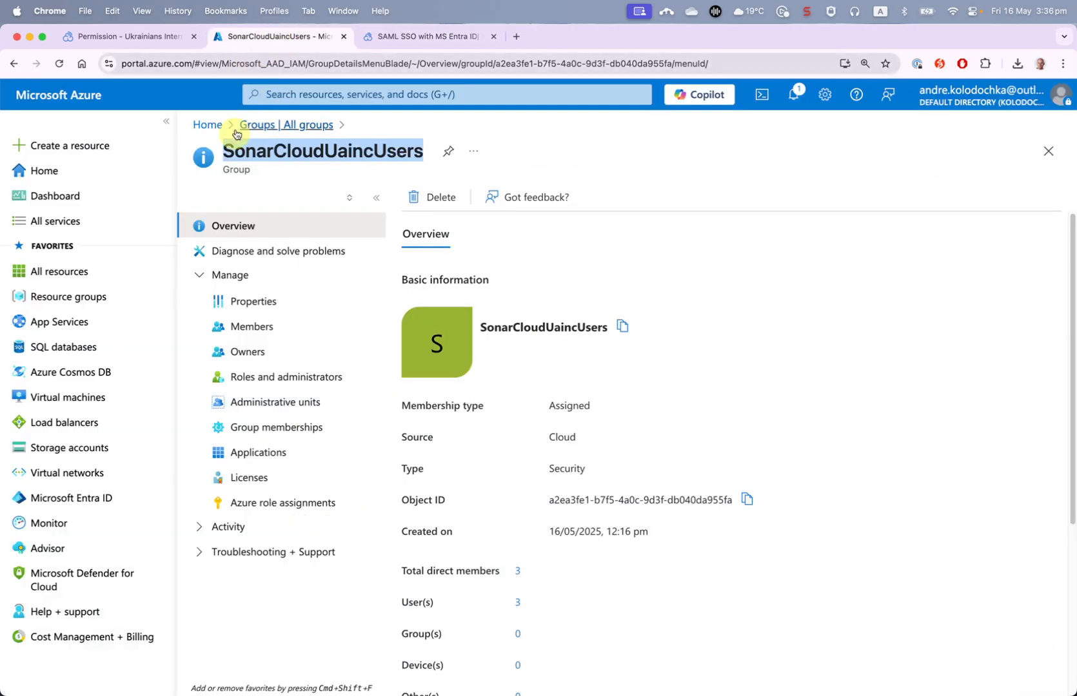
Create a custom non-gallery enterprise application 'SonarCloud uaincent' and refresh the Enterprise applications list
{"action": "left_click", "coordinate": [80, 499]}
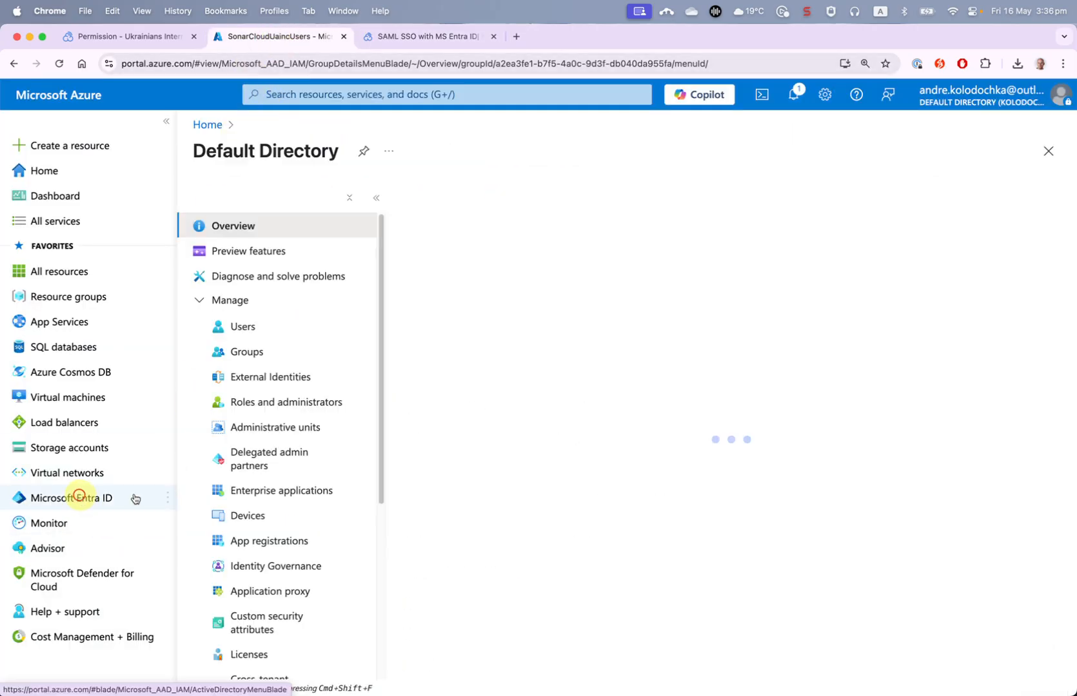
{"action": "left_click", "coordinate": [273, 492]}
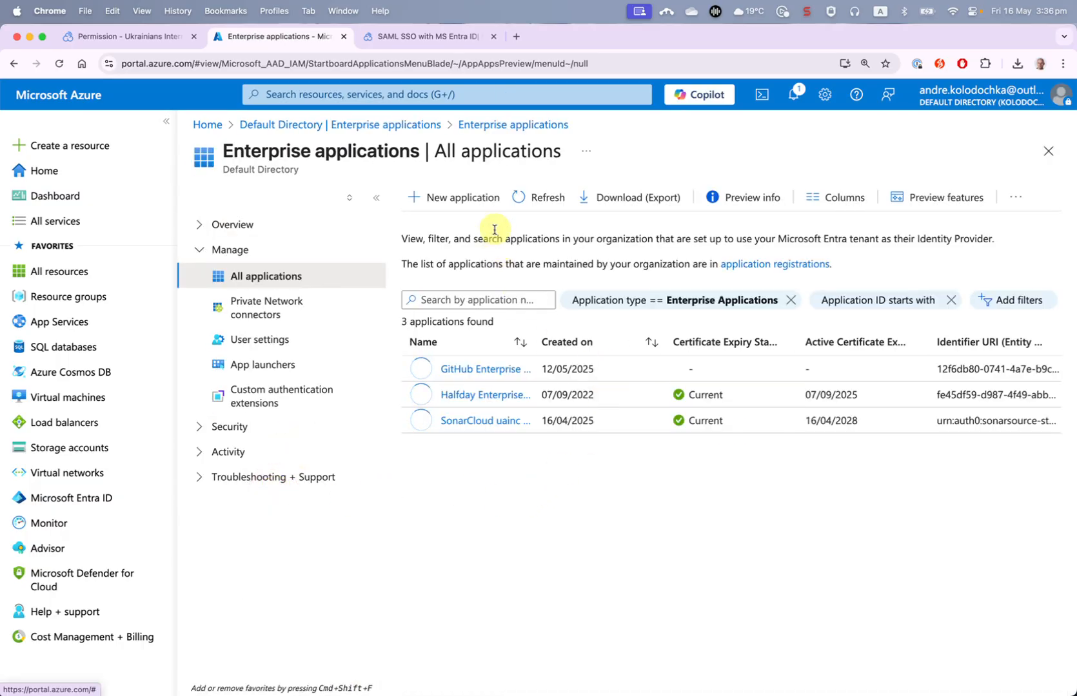
{"action": "left_click", "coordinate": [453, 200]}
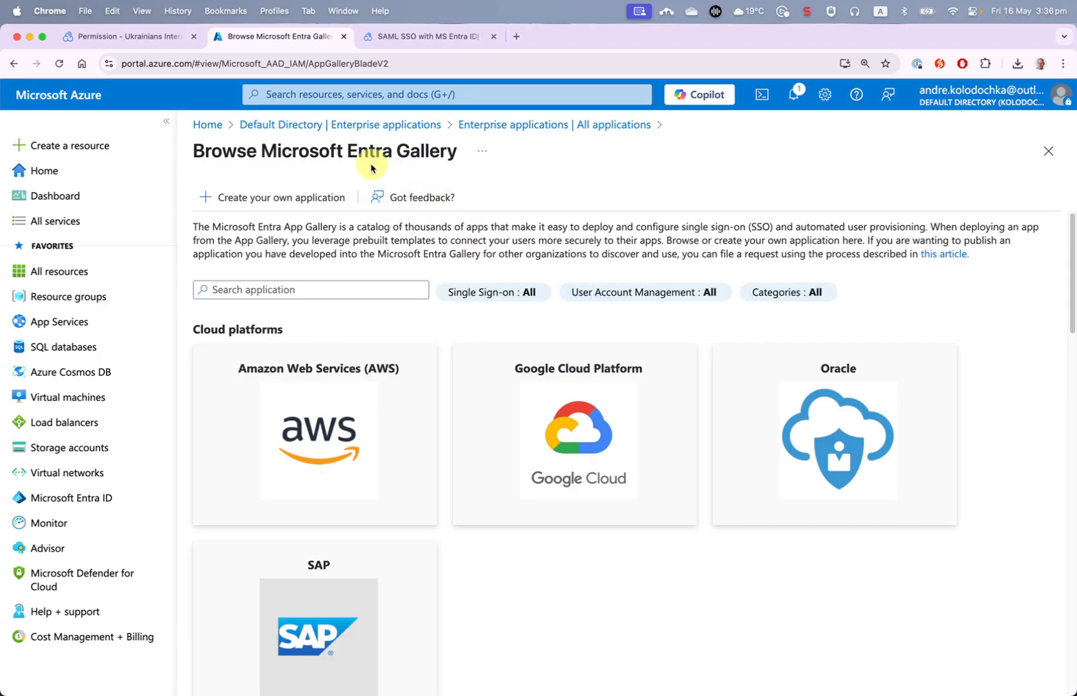
{"action": "left_click", "coordinate": [239, 204]}
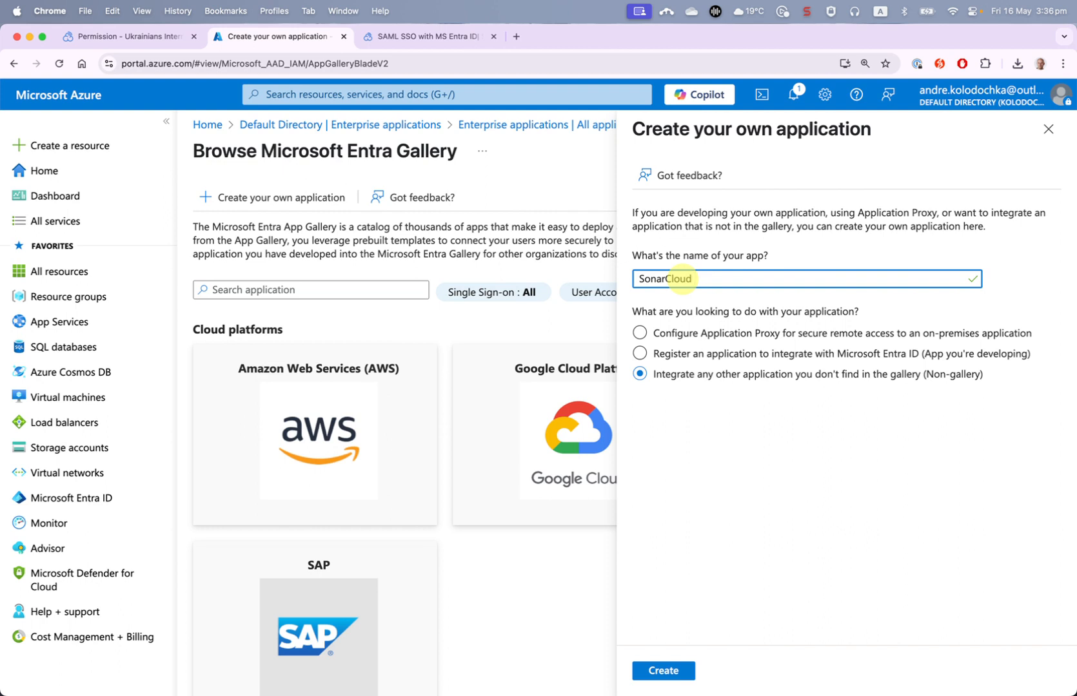
{"action": "type", "text": "SonarCloud uaincent"}
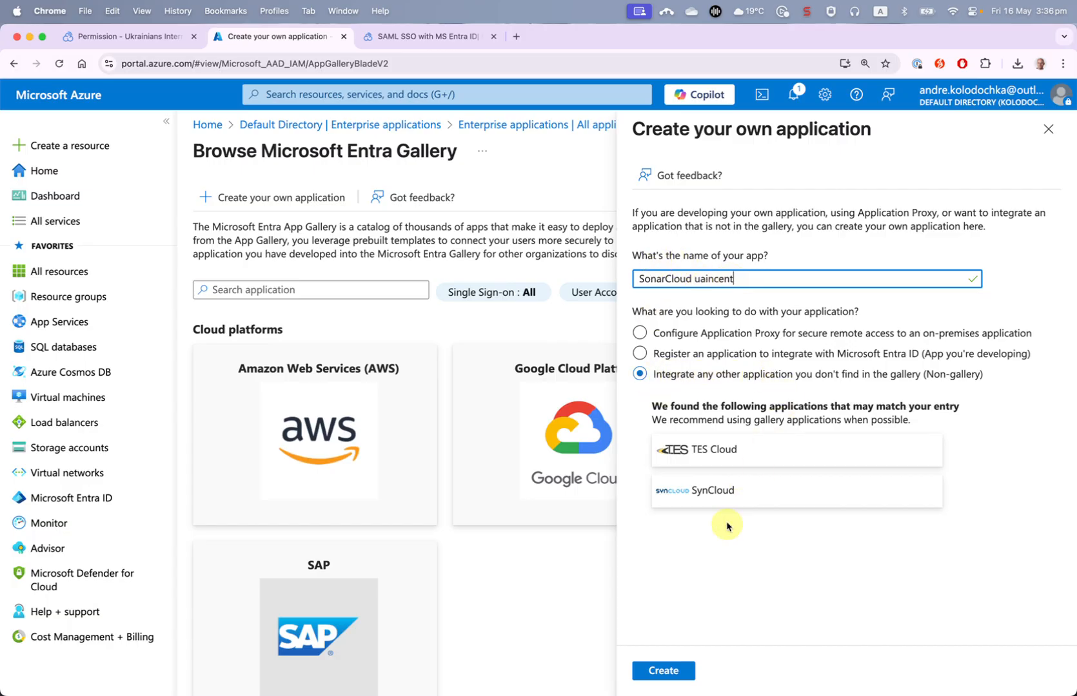
{"action": "left_click", "coordinate": [666, 670]}
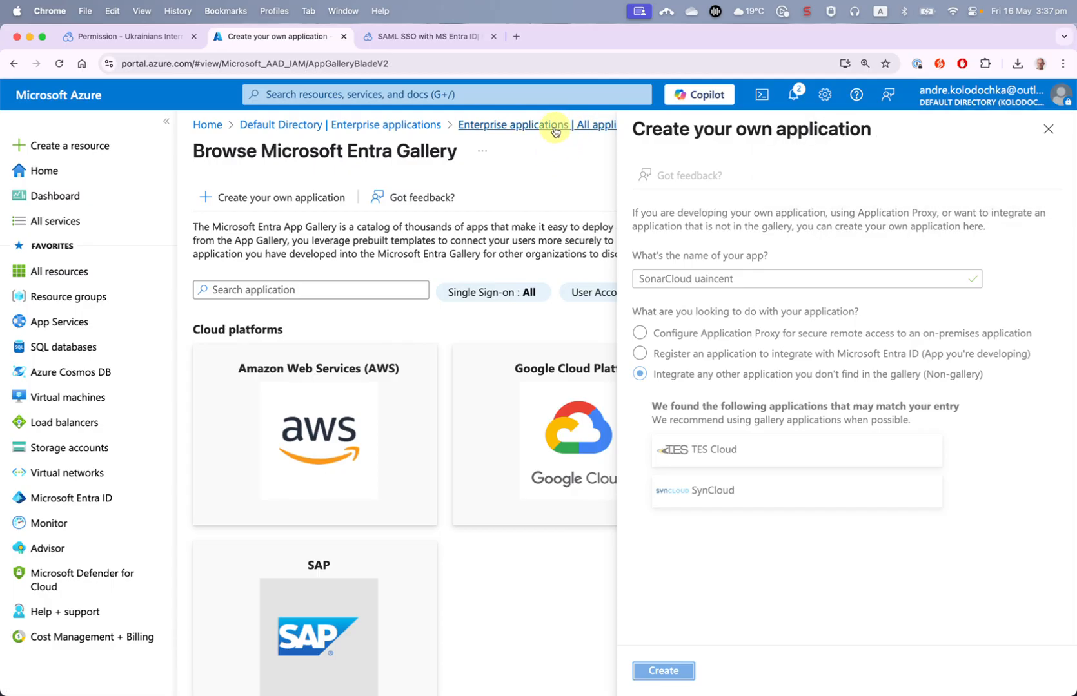
{"action": "left_click", "coordinate": [554, 129]}
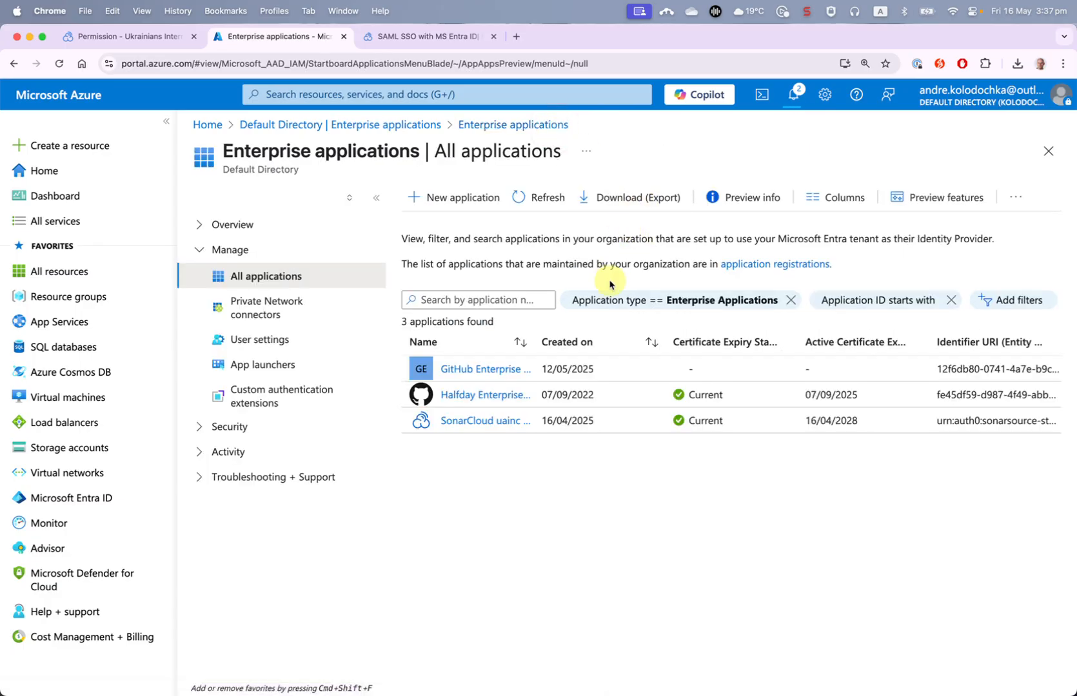
{"action": "left_click", "coordinate": [550, 204]}
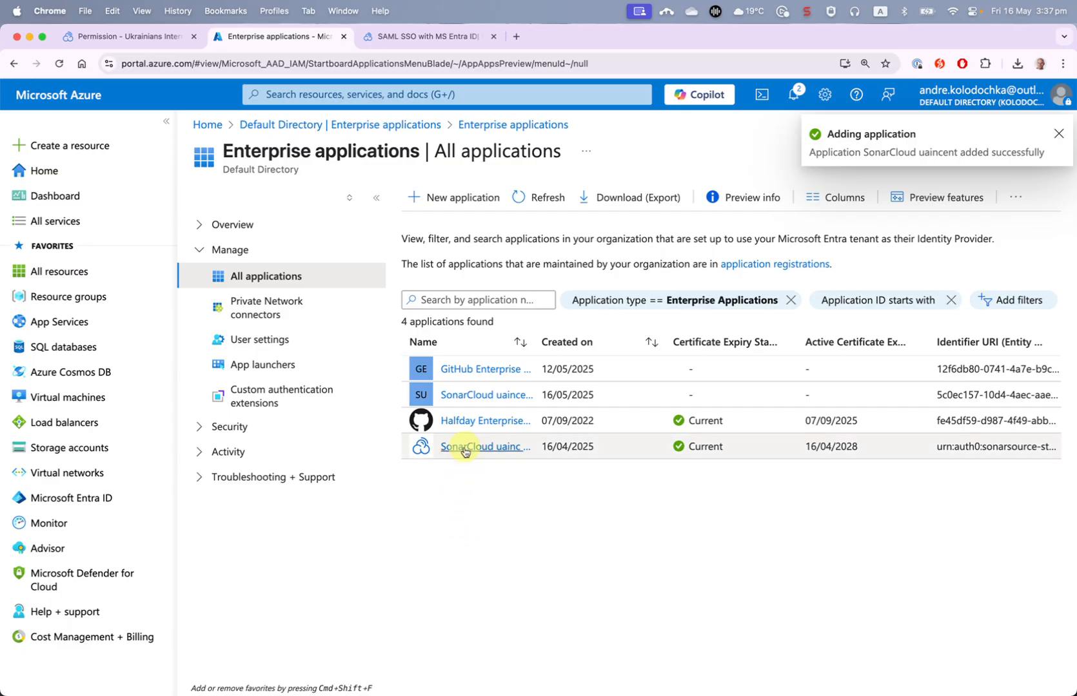
Set SonarCloud uaincent's single sign-on method to SAML, checking the guide's Step 2 alongside
{"action": "left_click", "coordinate": [487, 395]}
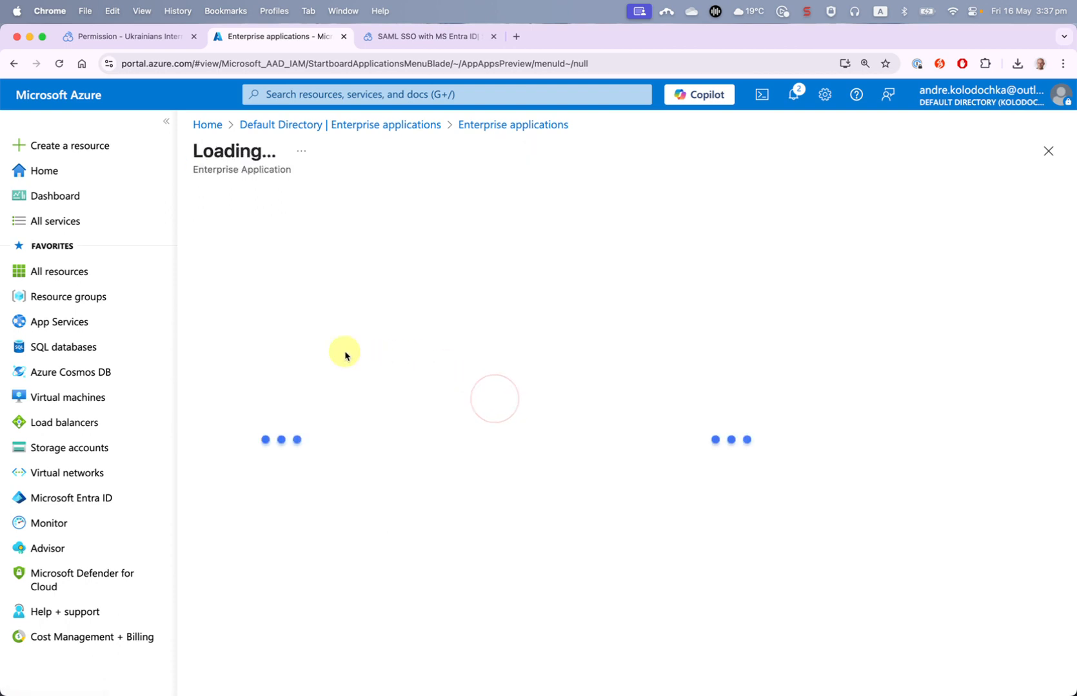
{"action": "left_click", "coordinate": [244, 327]}
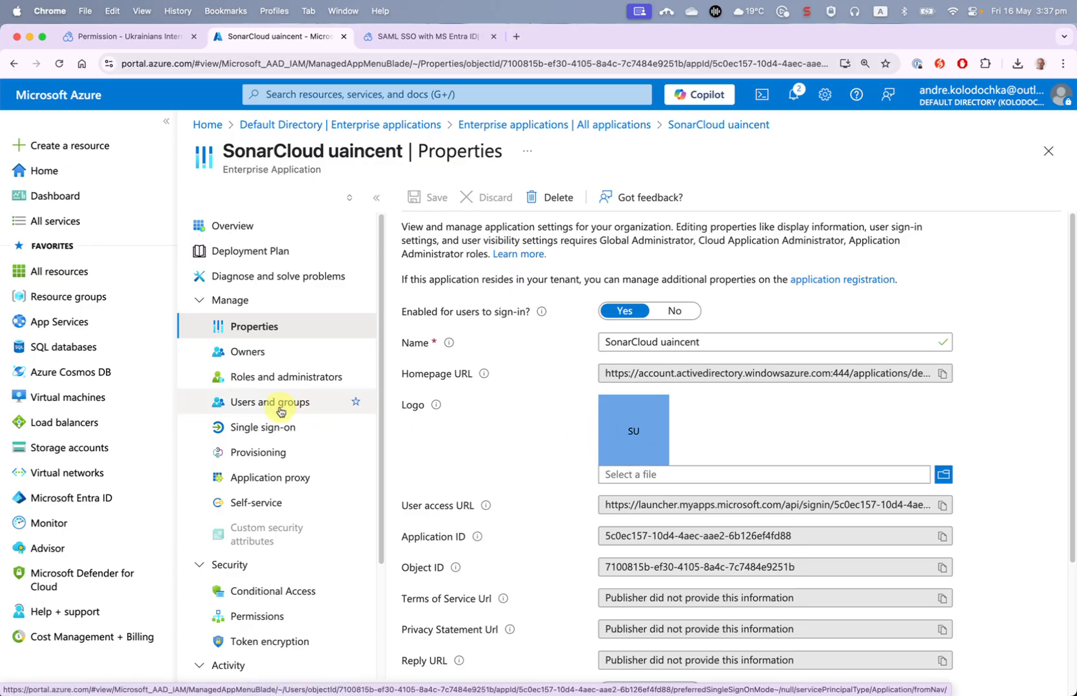
{"action": "left_click", "coordinate": [276, 430]}
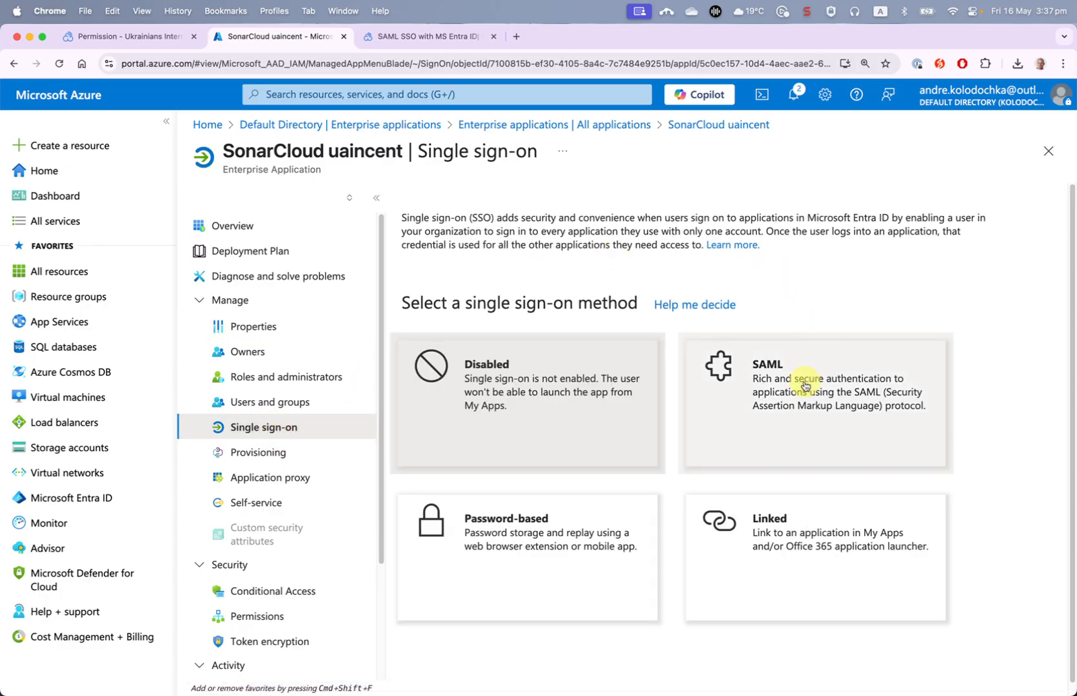
{"action": "left_click", "coordinate": [805, 386]}
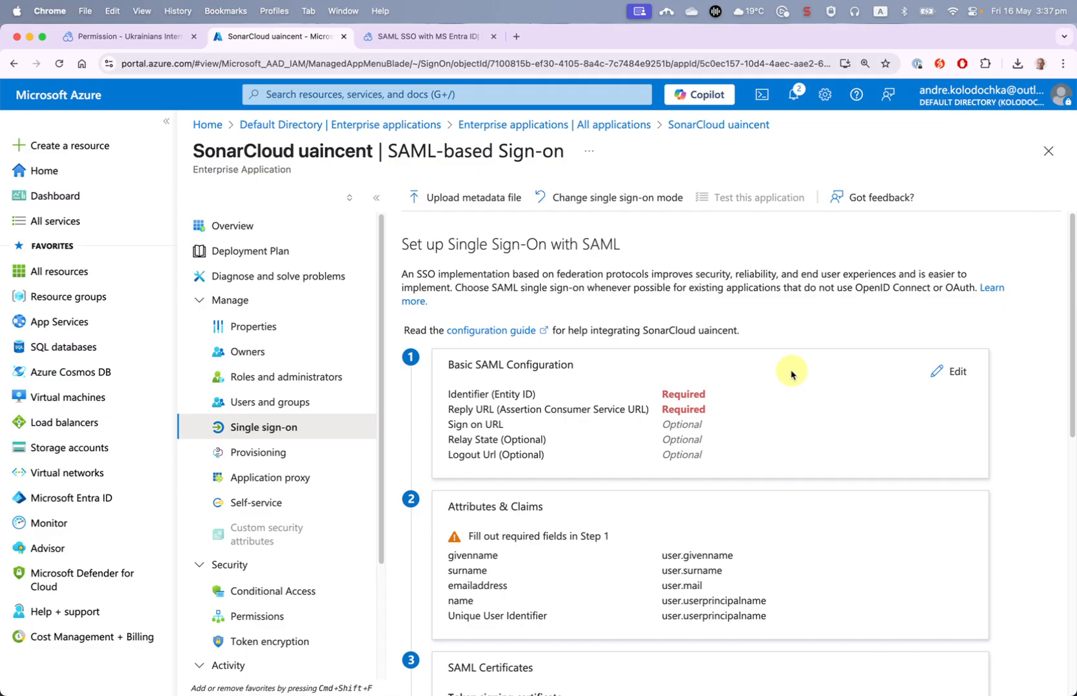
{"action": "left_click", "coordinate": [425, 37]}
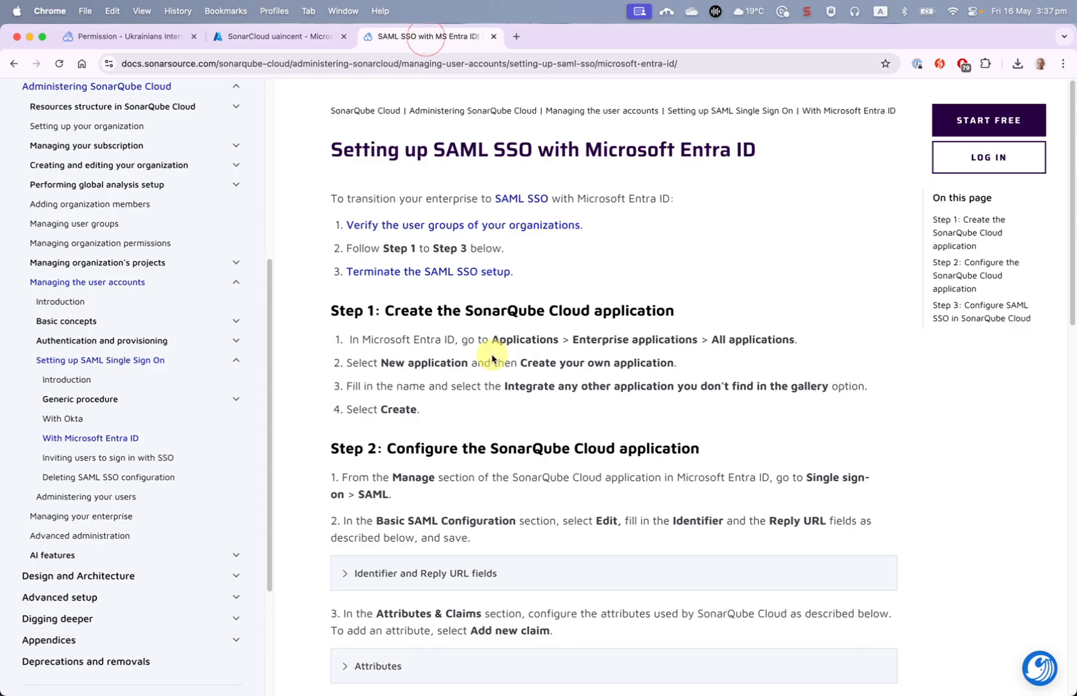
{"action": "scroll", "coordinate": [491, 358], "scroll_direction": "down", "scroll_amount": 5}
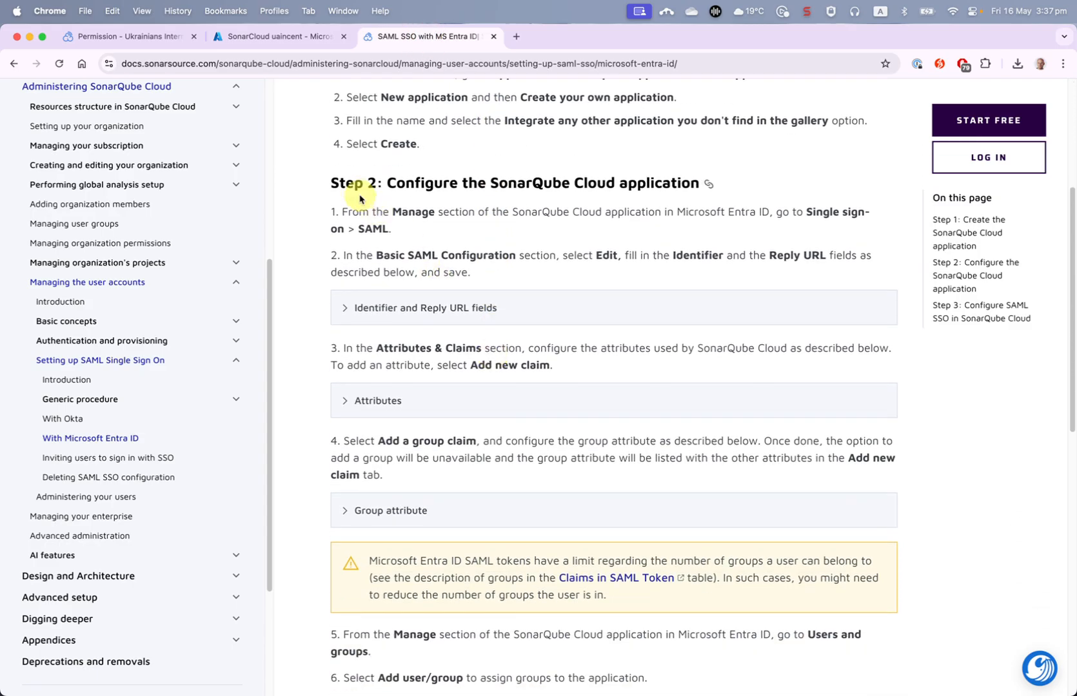
{"action": "left_click", "coordinate": [267, 40]}
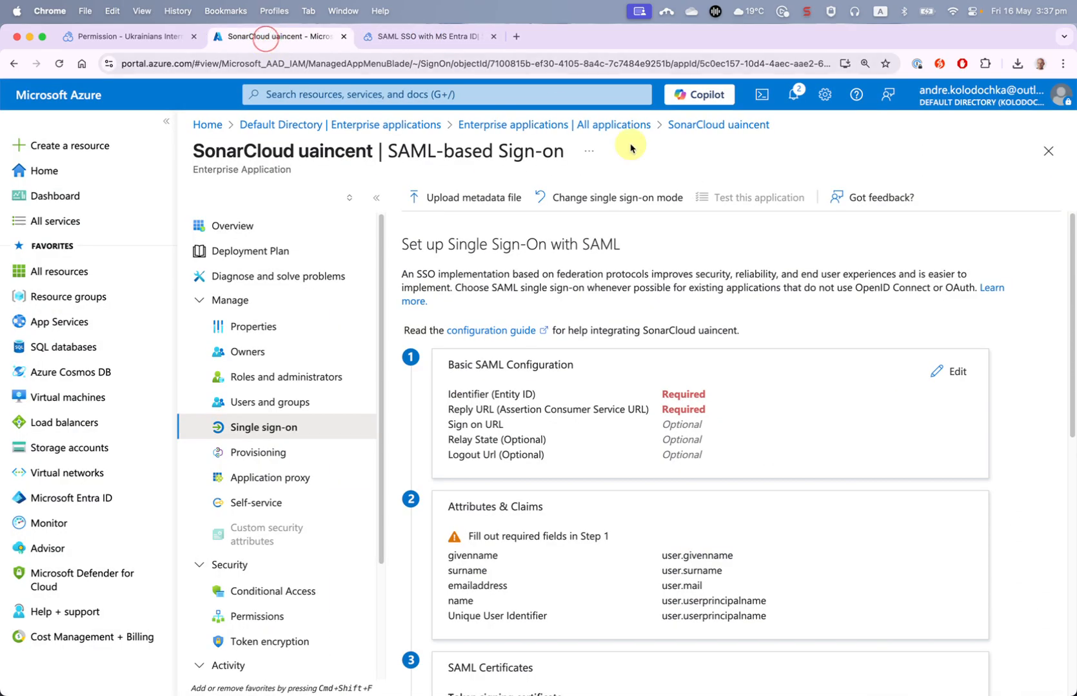
Open Basic SAML Configuration for editing, then copy the SP Identity ID from Ukrainians International's SAML Single Sign-On settings
{"action": "left_click", "coordinate": [954, 378]}
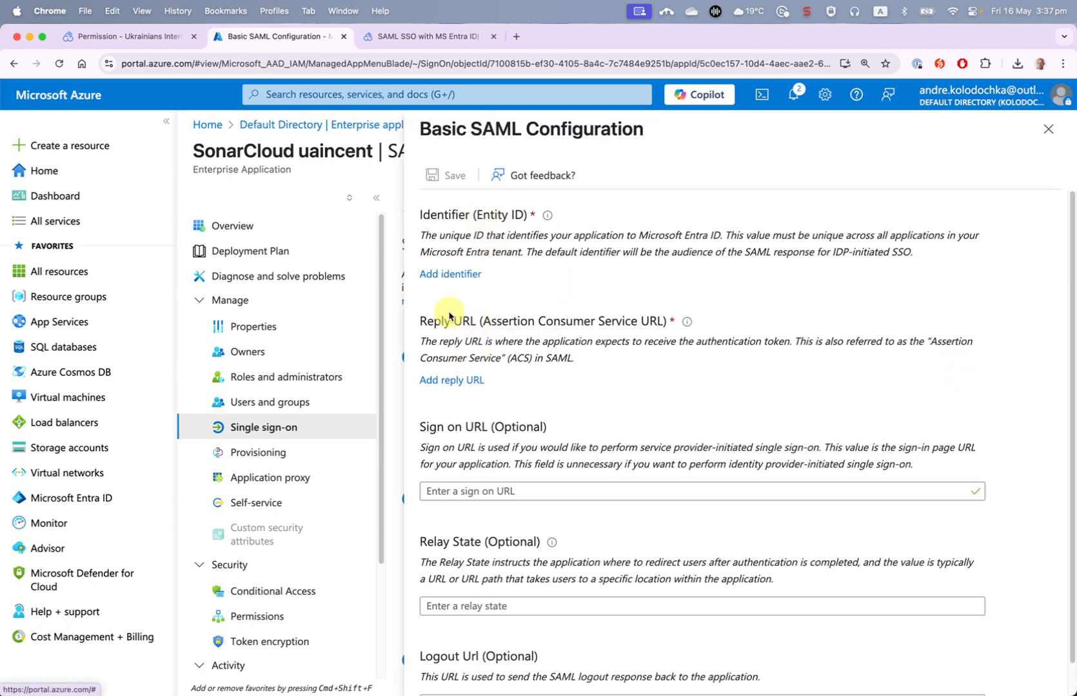
{"action": "left_click", "coordinate": [143, 43]}
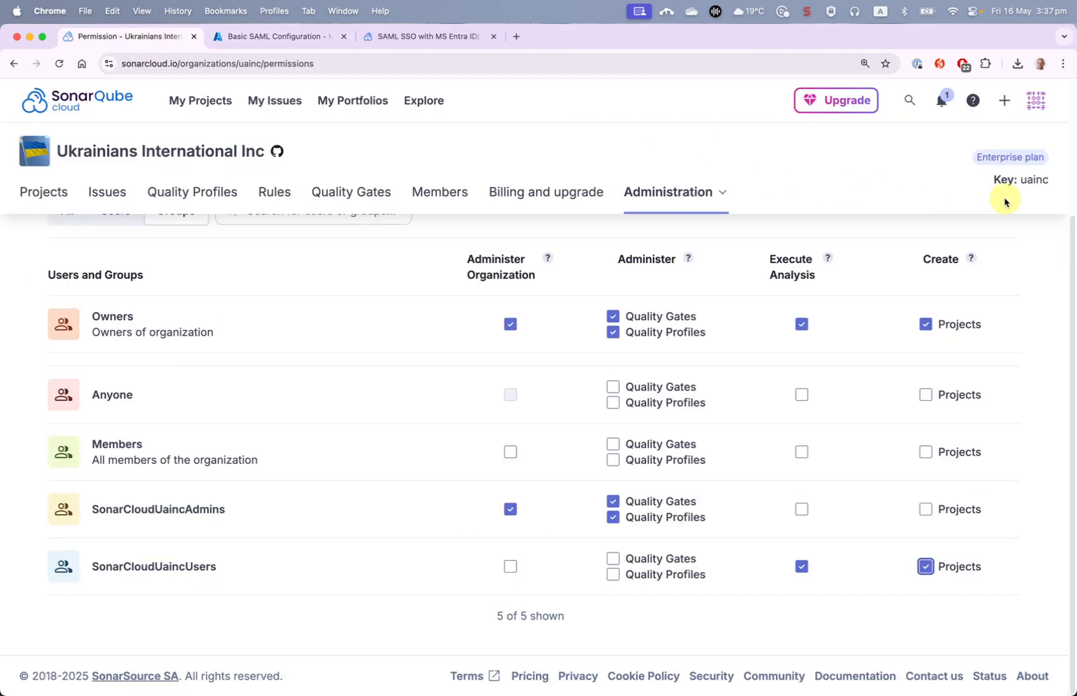
{"action": "left_click", "coordinate": [1038, 110]}
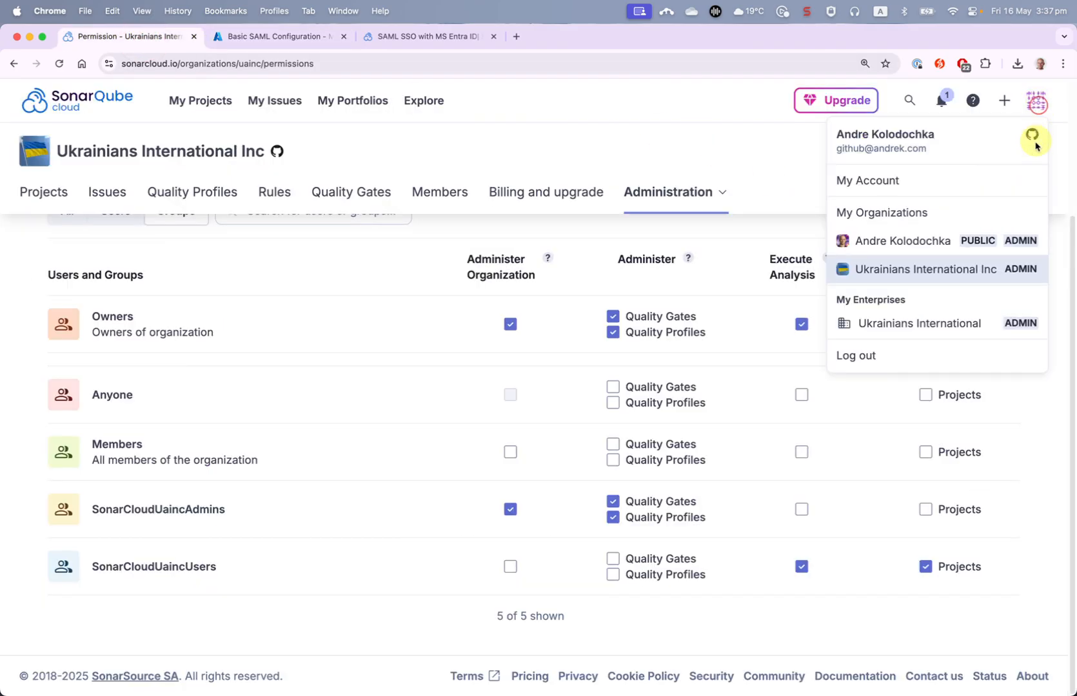
{"action": "left_click", "coordinate": [920, 324]}
{"action": "left_click", "coordinate": [355, 191]}
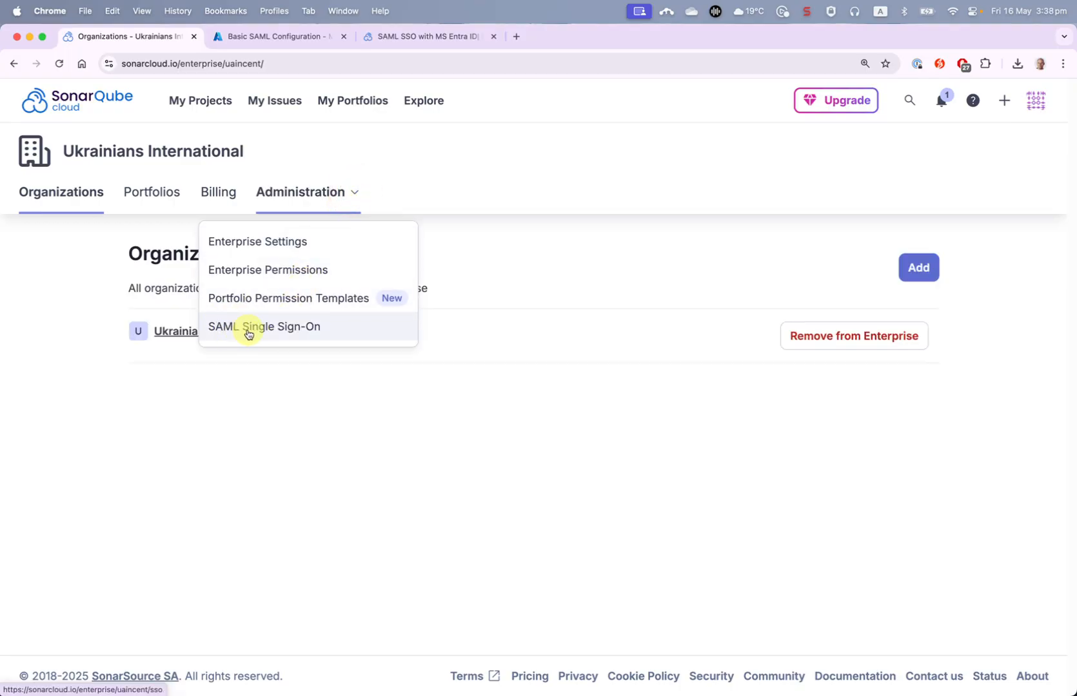
{"action": "left_click", "coordinate": [248, 334]}
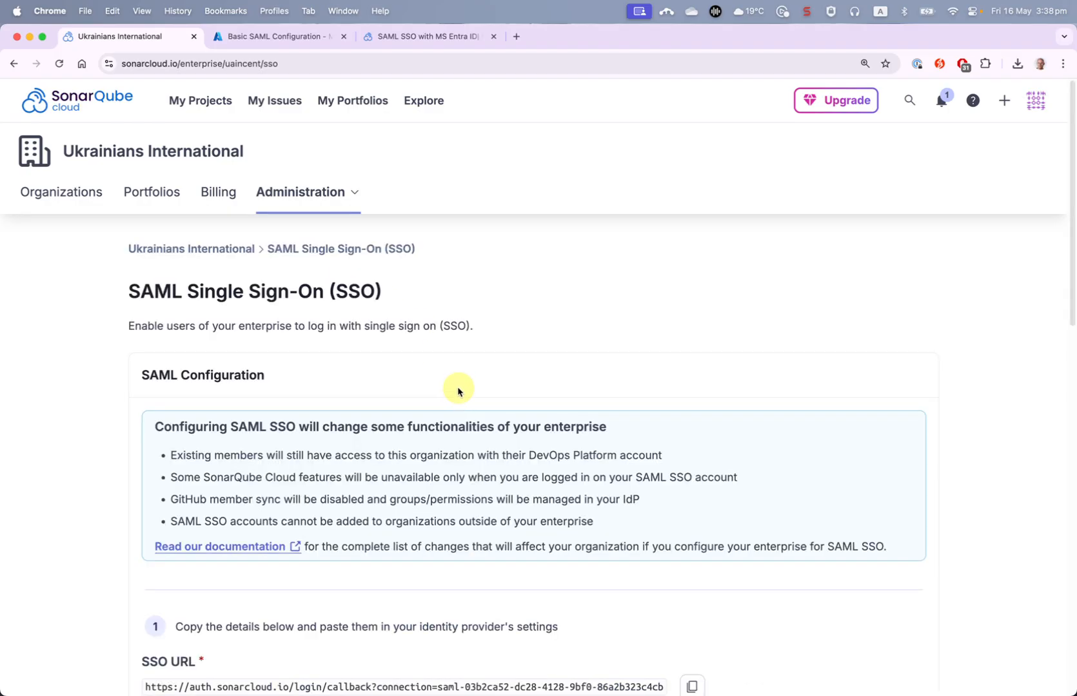
{"action": "scroll", "coordinate": [457, 390], "scroll_direction": "down", "scroll_amount": 6}
{"action": "scroll", "coordinate": [457, 384], "scroll_direction": "up", "scroll_amount": 1}
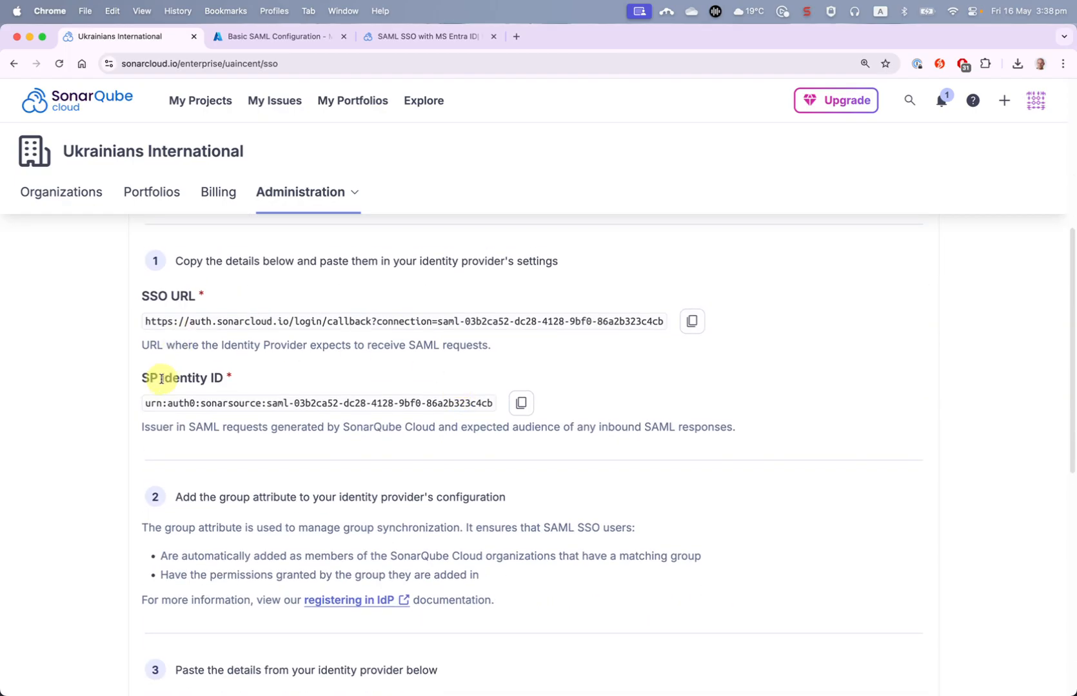
{"action": "left_click_drag", "start_coordinate": [141, 379], "coordinate": [224, 379]}
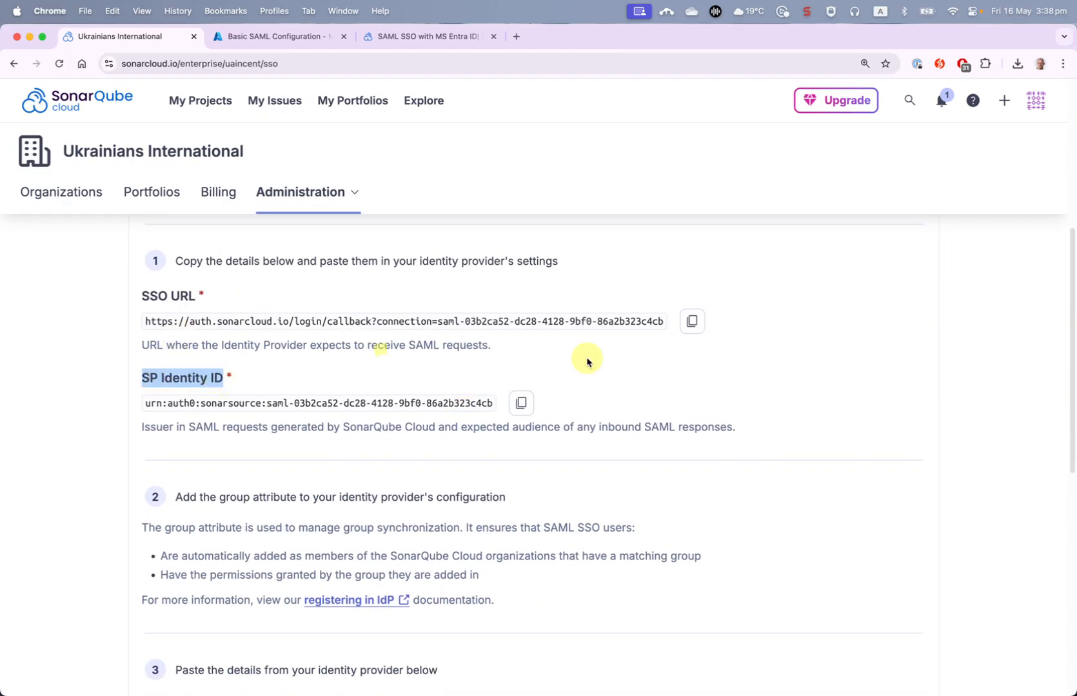
{"action": "left_click", "coordinate": [521, 403]}
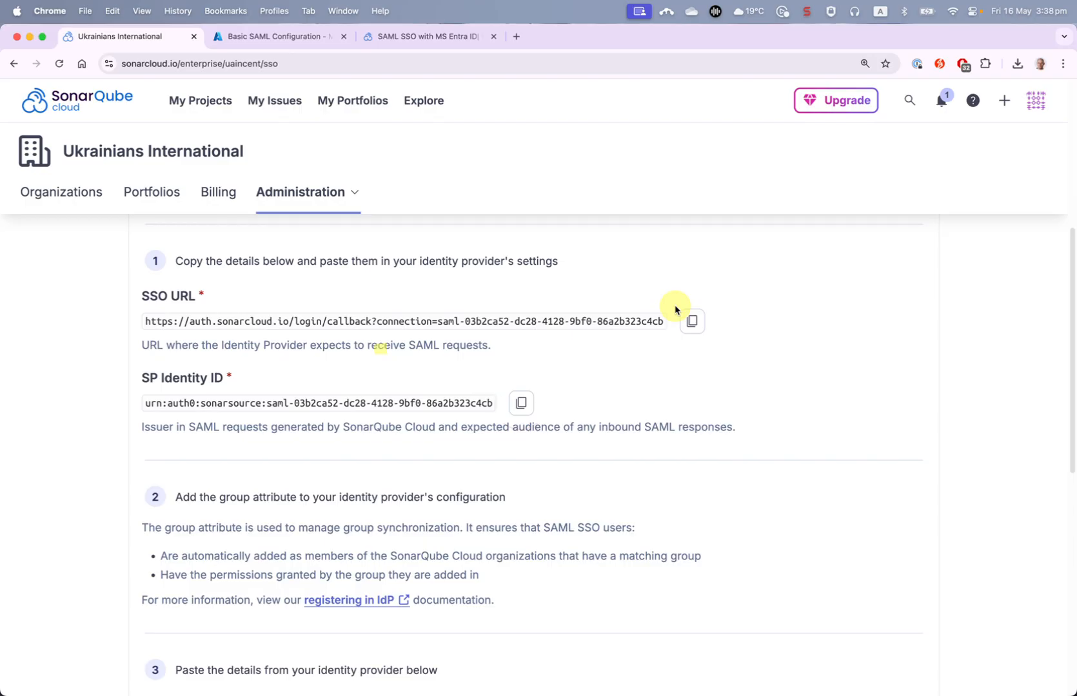
{"action": "left_click", "coordinate": [280, 36]}
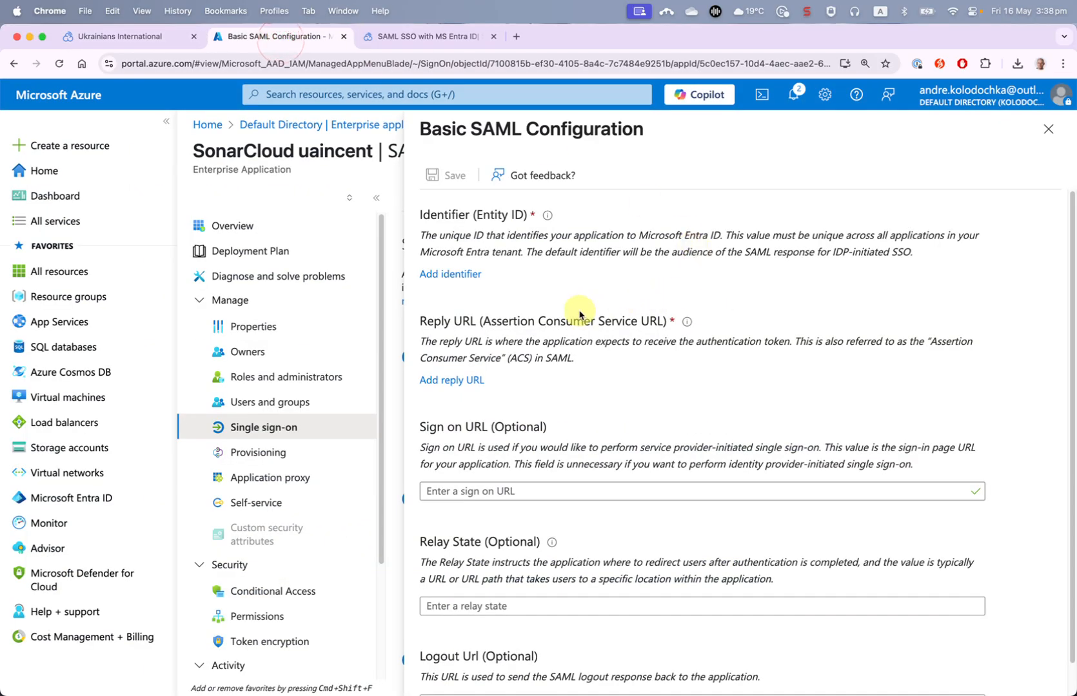
Add SonarQube Cloud's SP Identity ID as the app's SAML identifier
{"action": "left_click", "coordinate": [455, 274]}
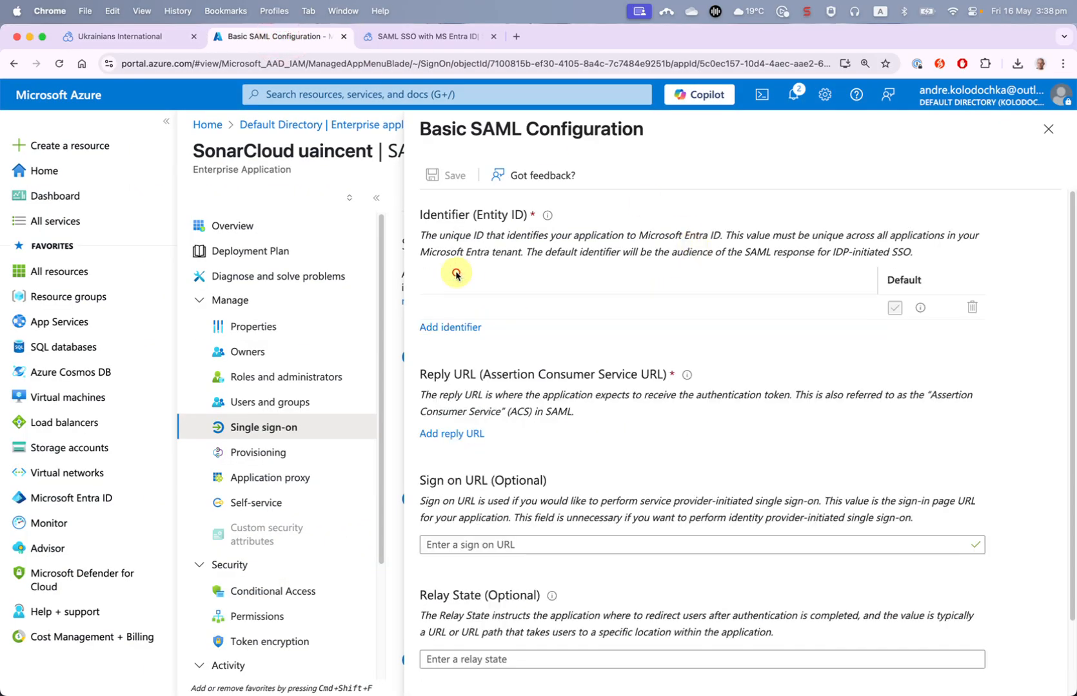
{"action": "left_click", "coordinate": [450, 308]}
{"action": "key", "text": "super+v"}
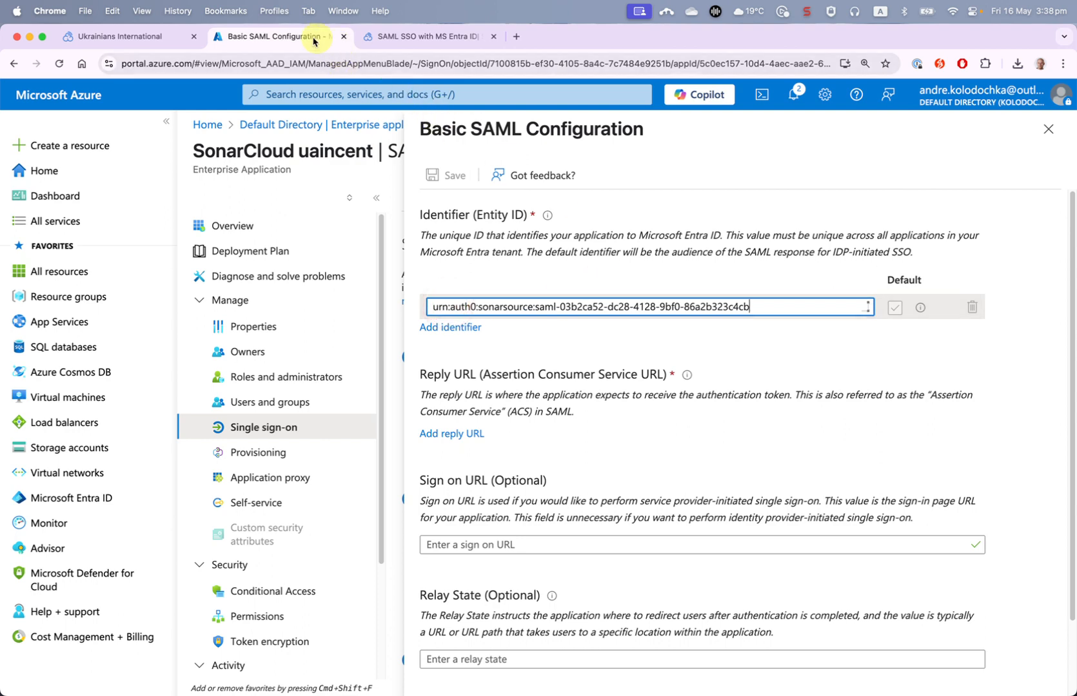
Add SonarQube Cloud's SSO URL as the reply URL and save the Basic SAML Configuration
{"action": "left_click", "coordinate": [140, 34]}
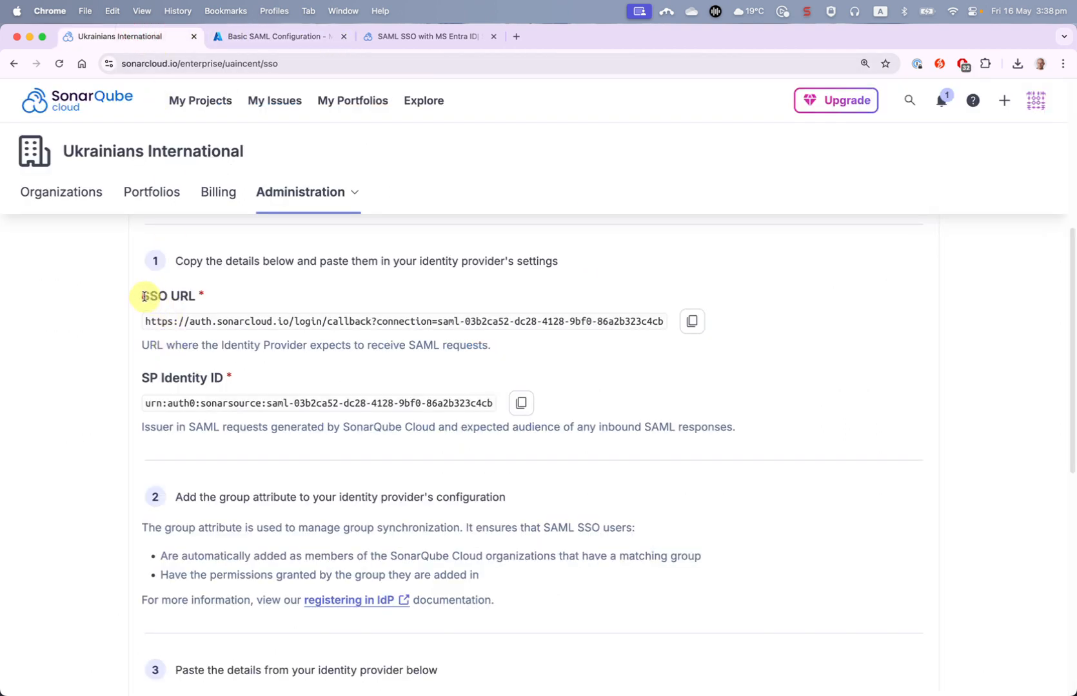
{"action": "left_click_drag", "start_coordinate": [143, 297], "coordinate": [196, 298]}
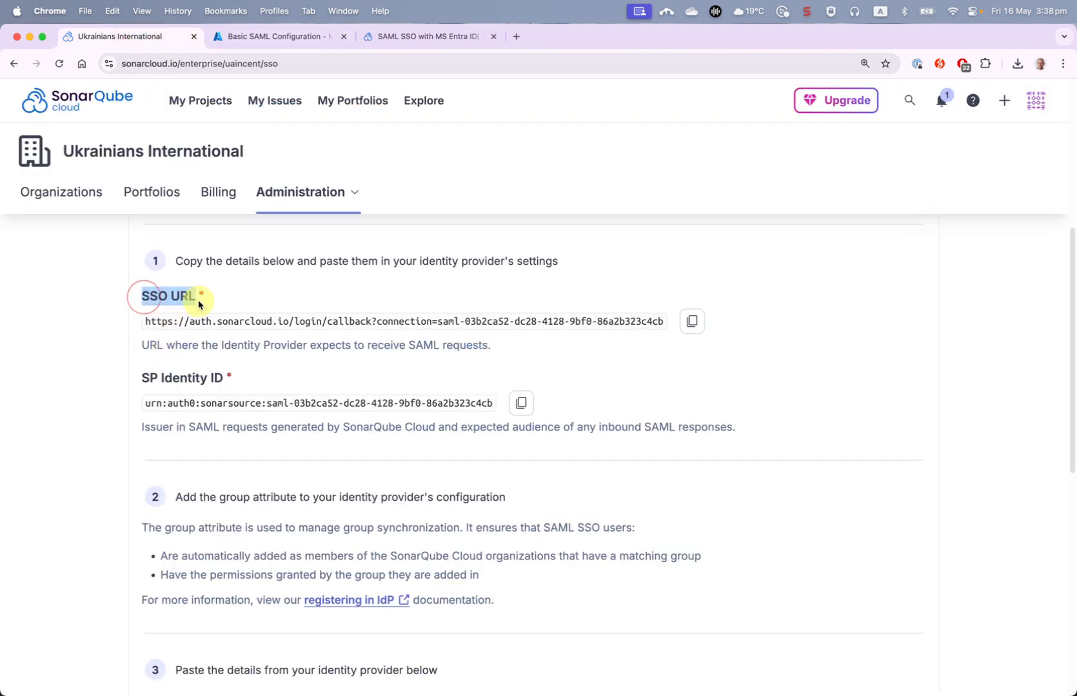
{"action": "left_click", "coordinate": [695, 322]}
{"action": "left_click", "coordinate": [304, 37]}
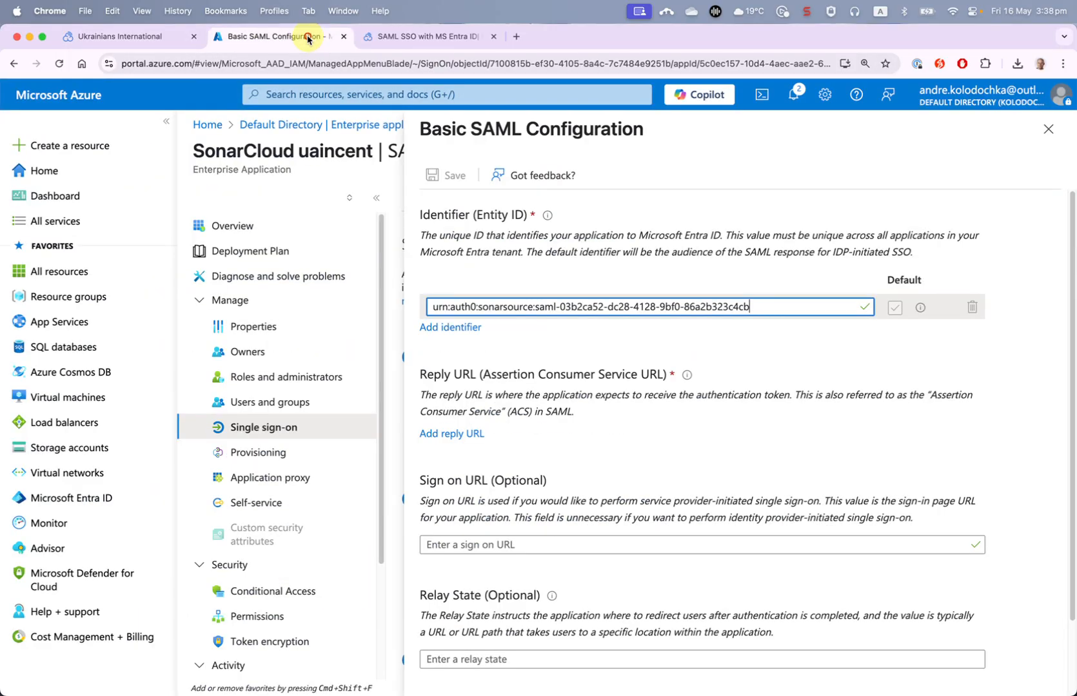
{"action": "left_click", "coordinate": [459, 434]}
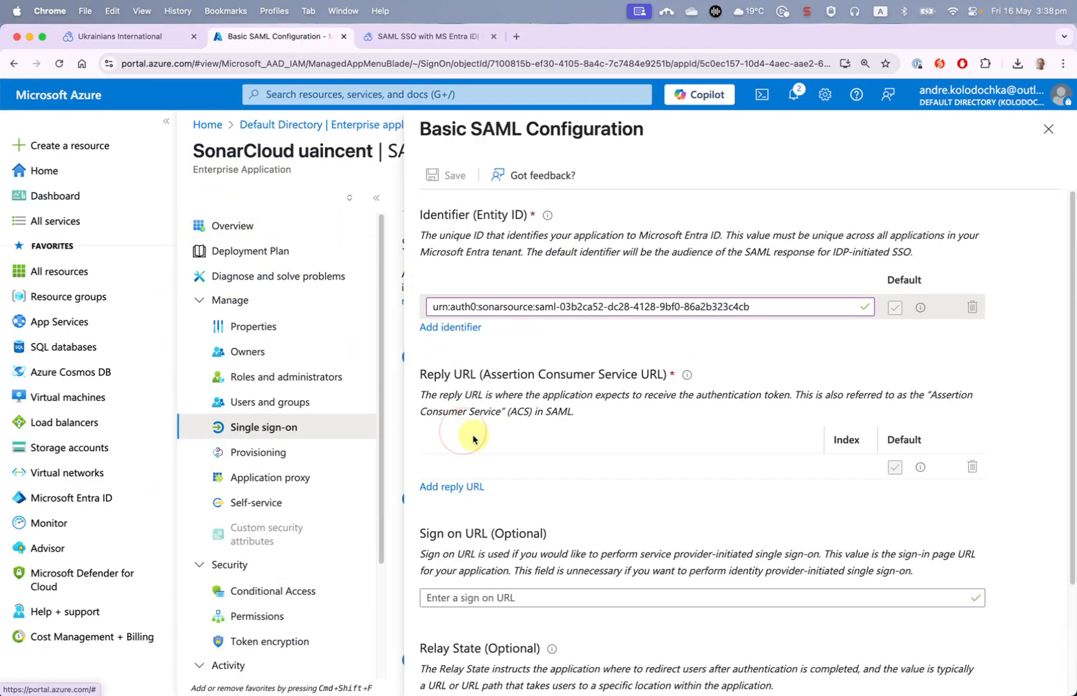
{"action": "left_click", "coordinate": [470, 465]}
{"action": "key", "text": "super+v"}
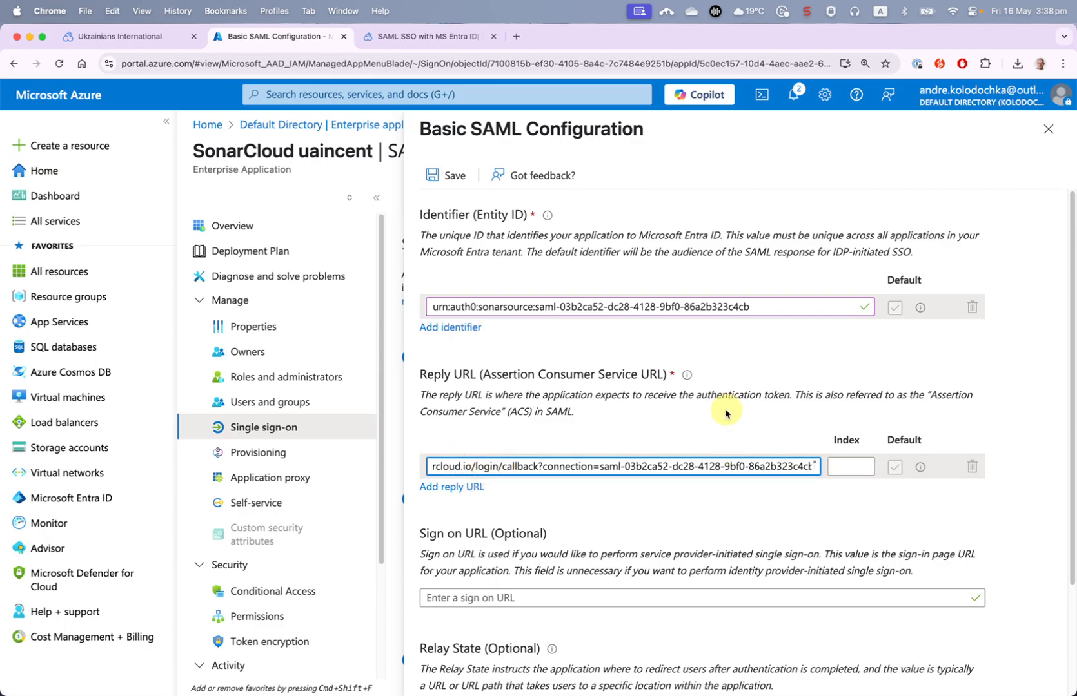
{"action": "left_click", "coordinate": [444, 176]}
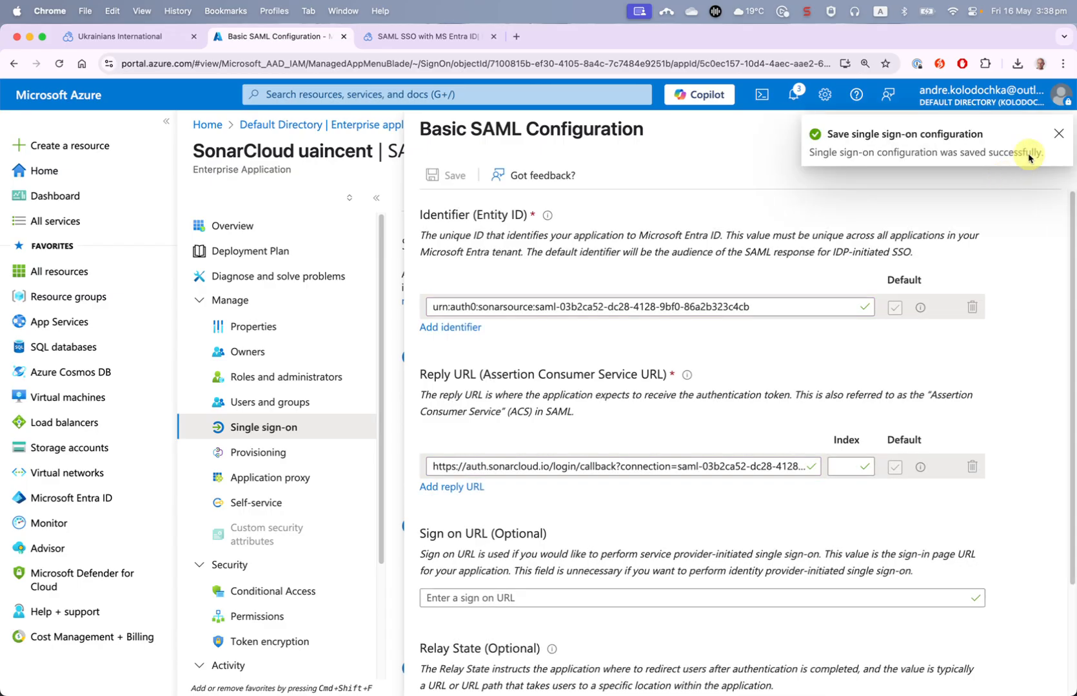
{"action": "left_click", "coordinate": [1058, 136]}
{"action": "left_click", "coordinate": [1049, 131]}
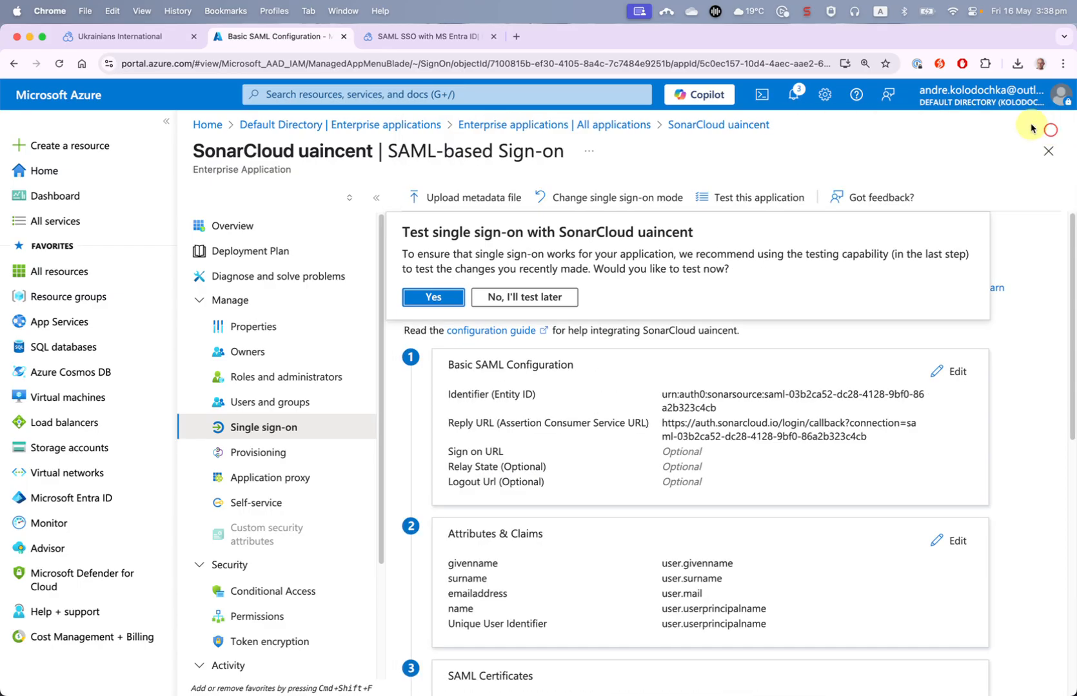
Skip SSO testing for now and start a group claim for groups assigned to the application
{"action": "left_click", "coordinate": [540, 297]}
{"action": "scroll", "coordinate": [535, 307], "scroll_direction": "down", "scroll_amount": 5}
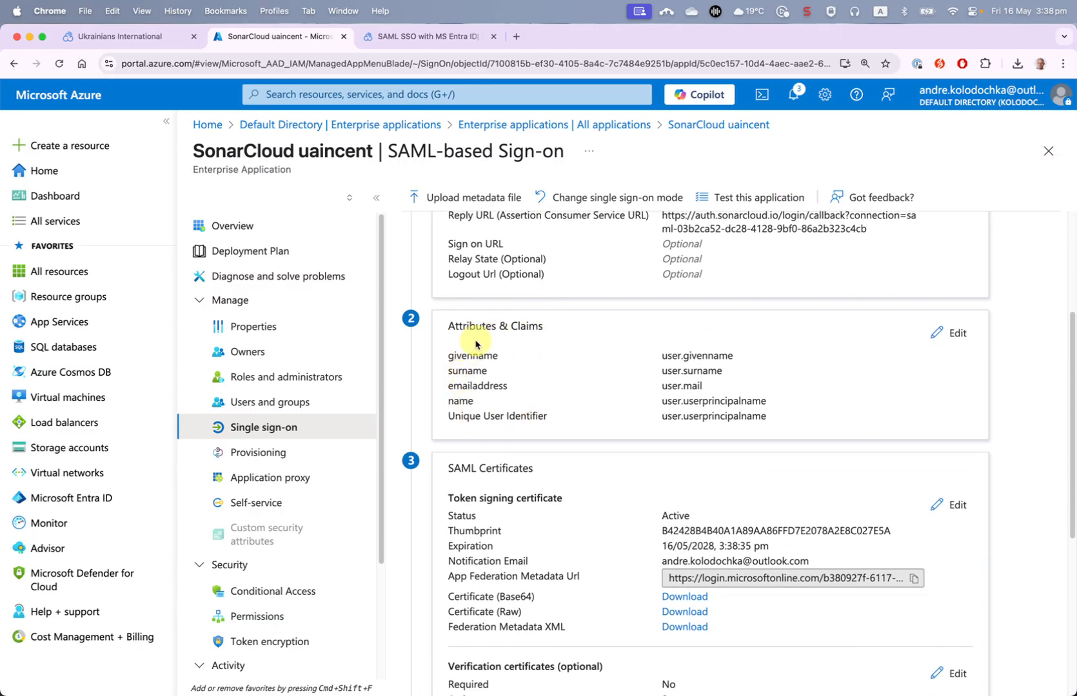
{"action": "left_click", "coordinate": [952, 334]}
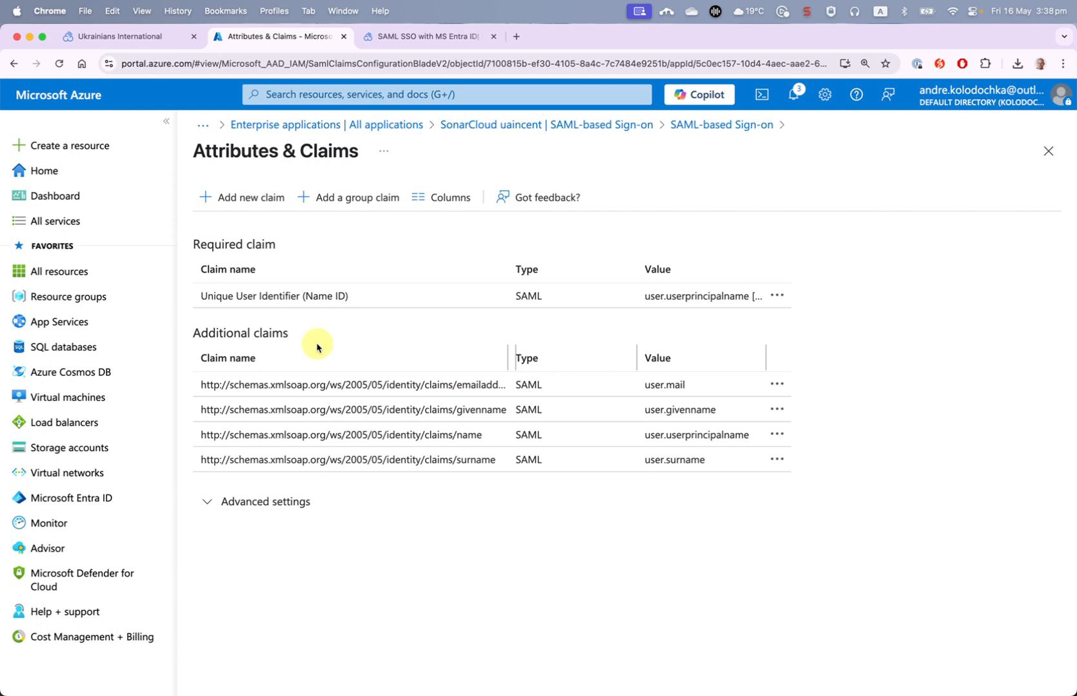
{"action": "left_click", "coordinate": [363, 199]}
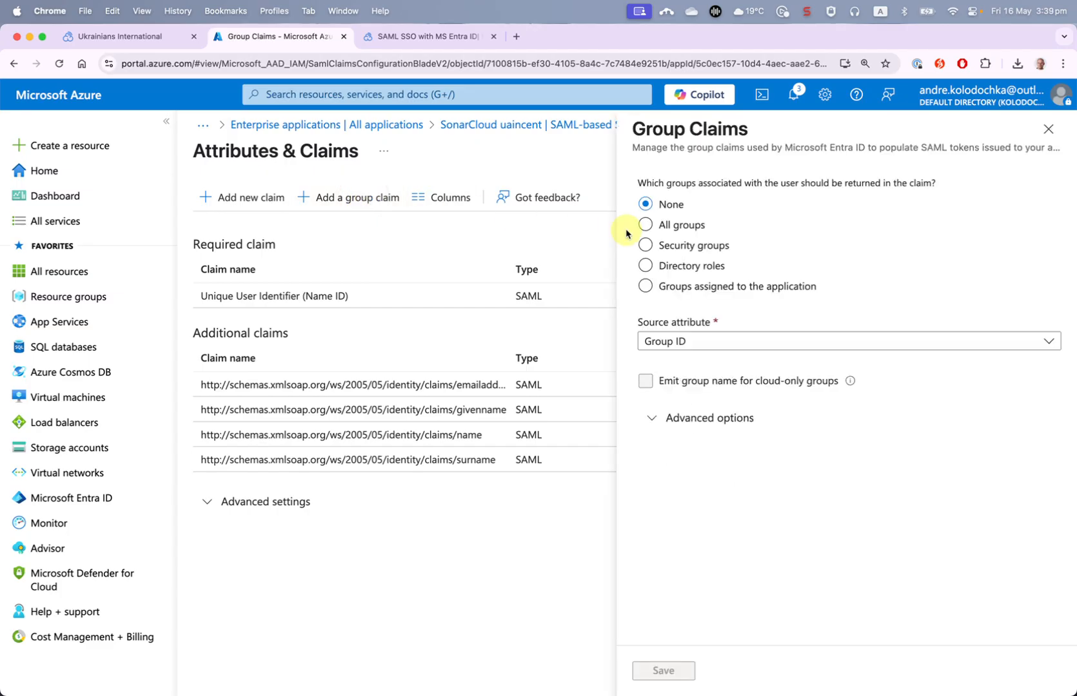
{"action": "left_click", "coordinate": [672, 289]}
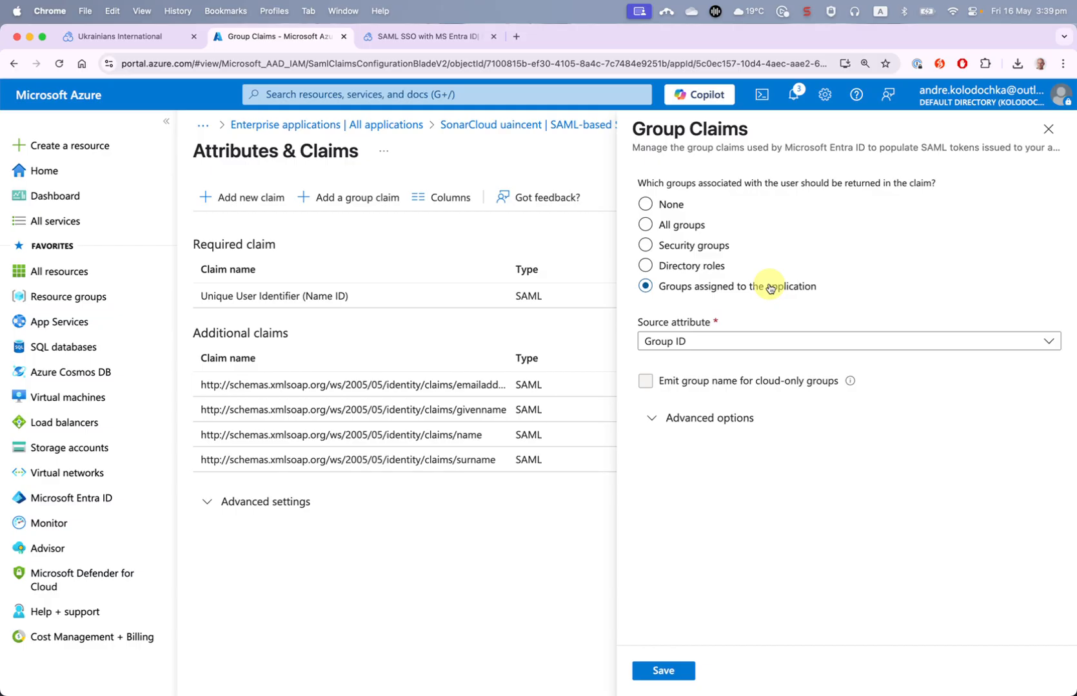
Set the group claim's source attribute to Cloud-only group display names and save it
{"action": "left_click", "coordinate": [702, 343]}
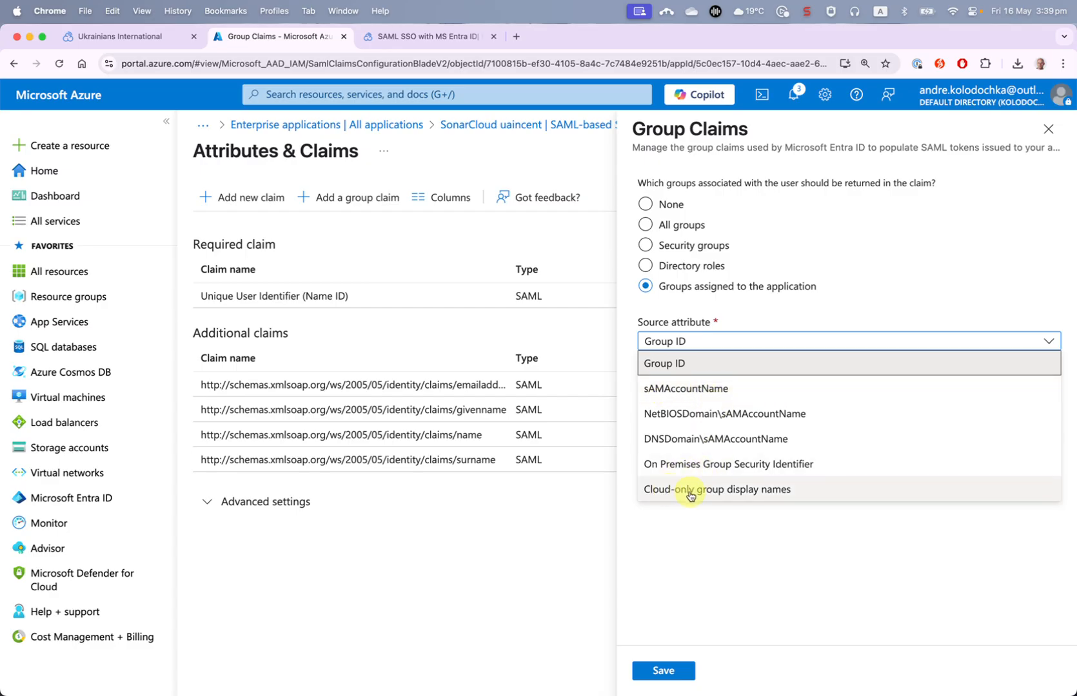
{"action": "left_click", "coordinate": [684, 388]}
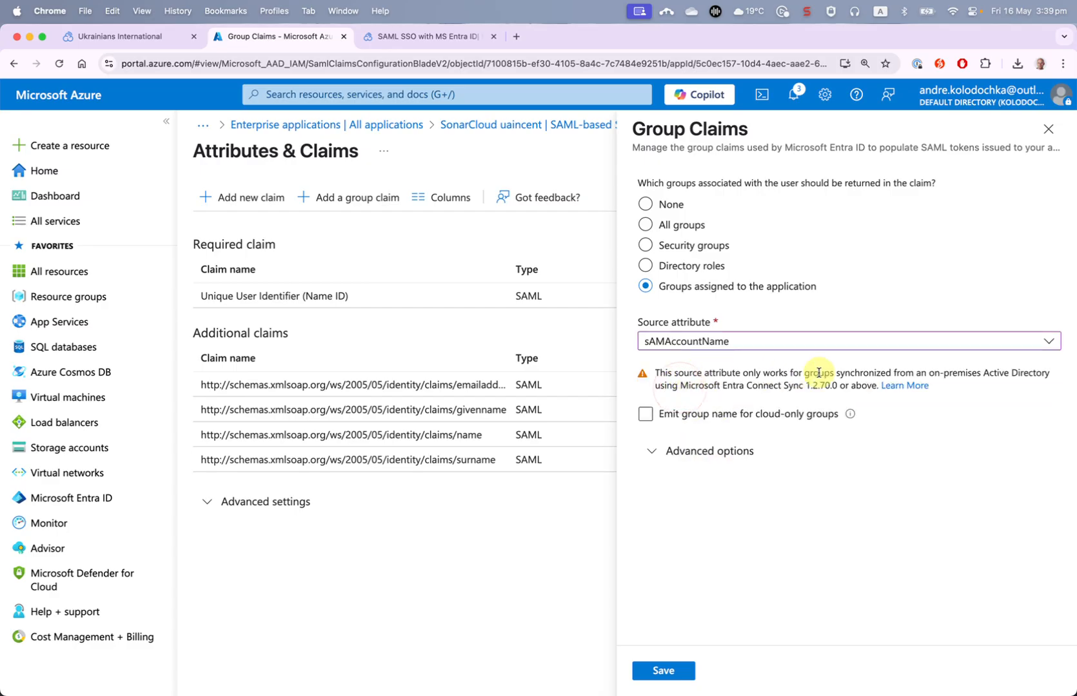
{"action": "left_click_drag", "start_coordinate": [930, 372], "coordinate": [1050, 372]}
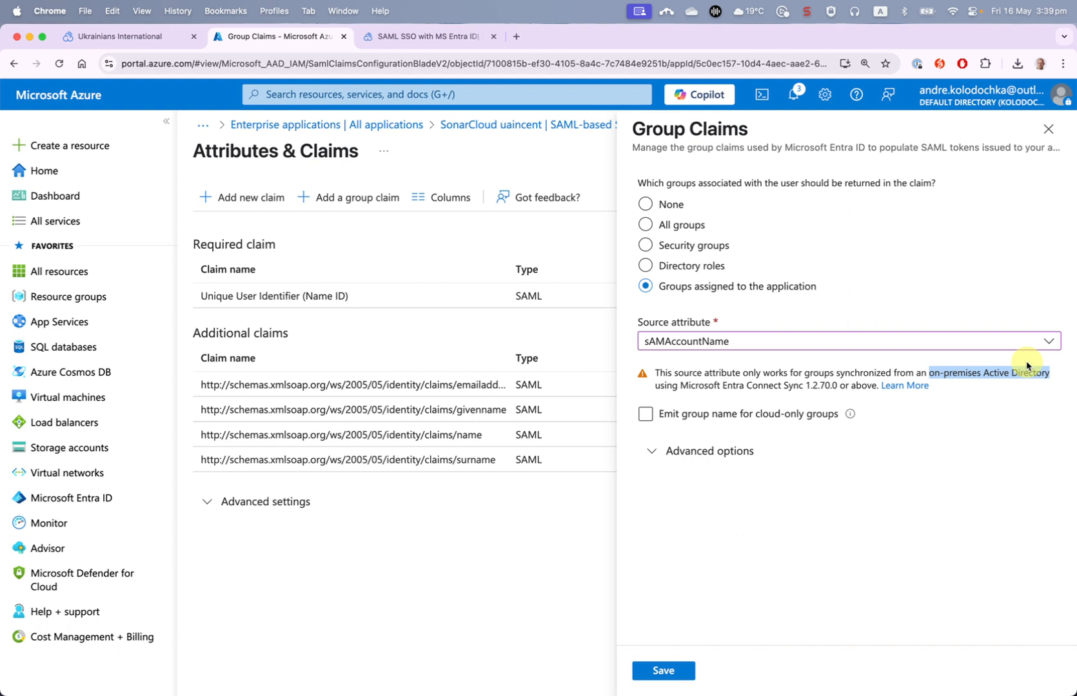
{"action": "left_click", "coordinate": [1019, 342]}
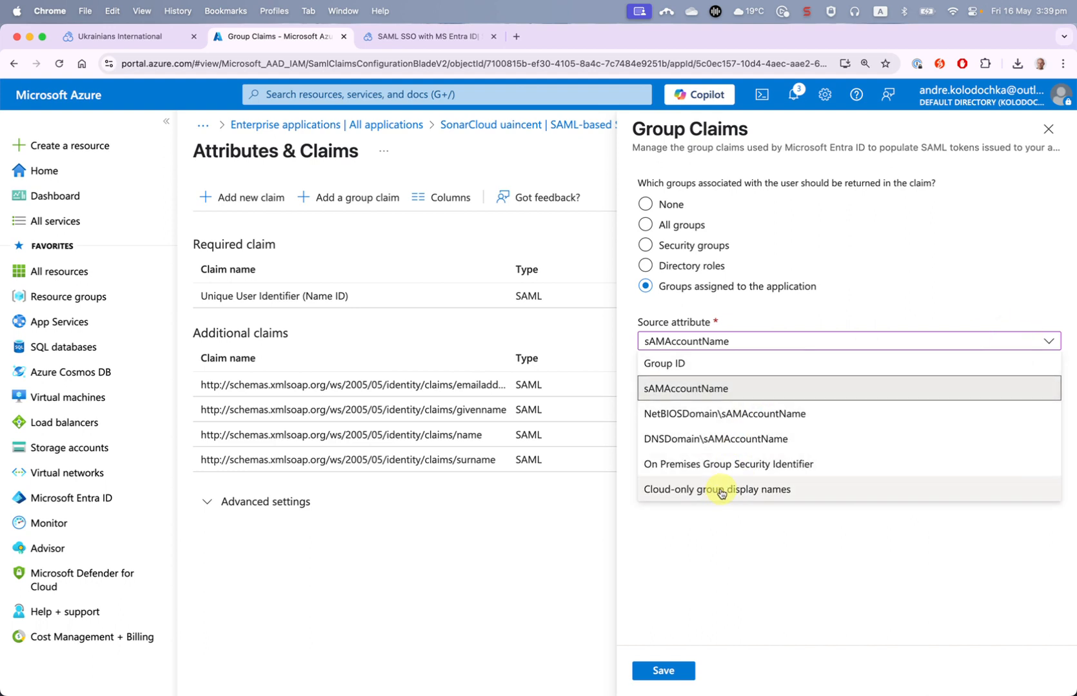
{"action": "left_click", "coordinate": [675, 496]}
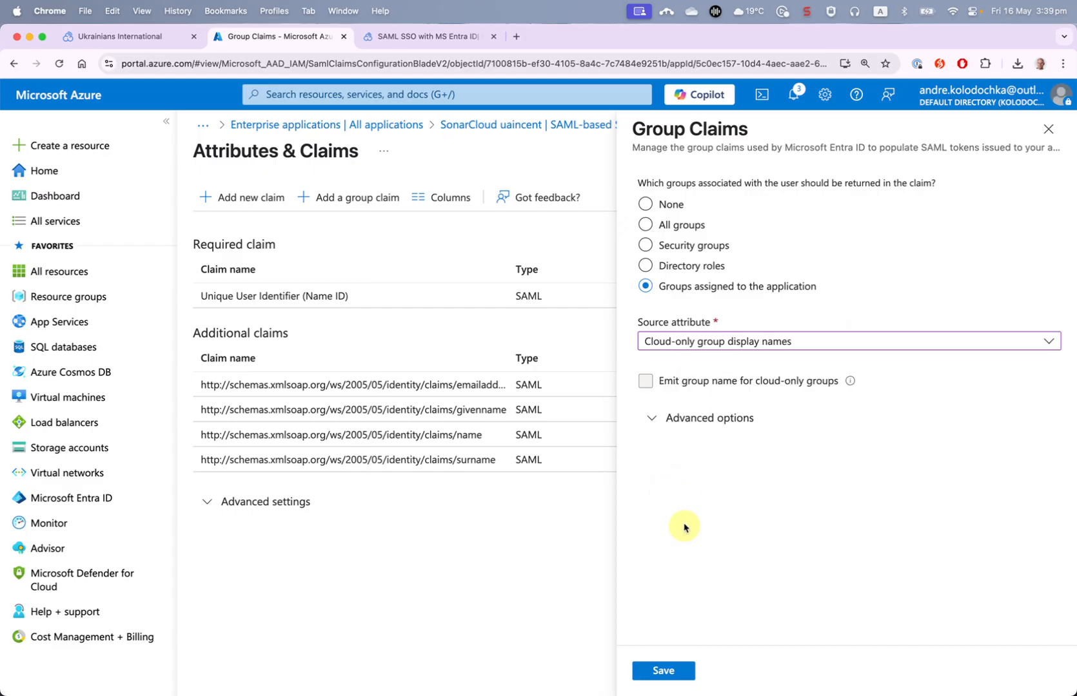
{"action": "left_click", "coordinate": [659, 678]}
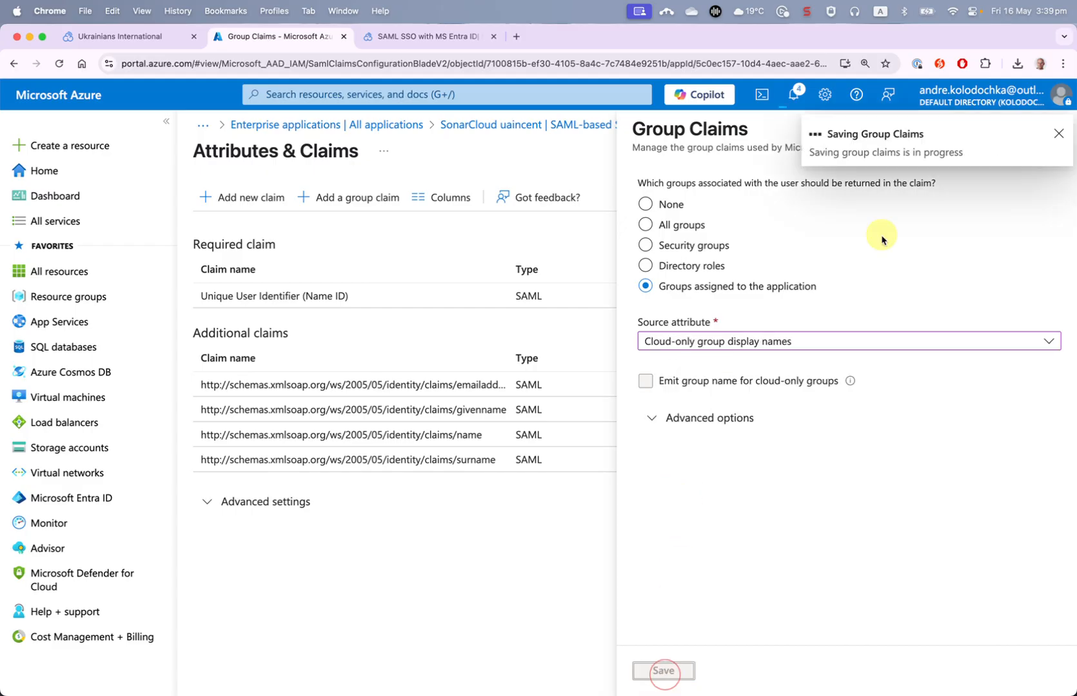
{"action": "left_click", "coordinate": [1056, 135]}
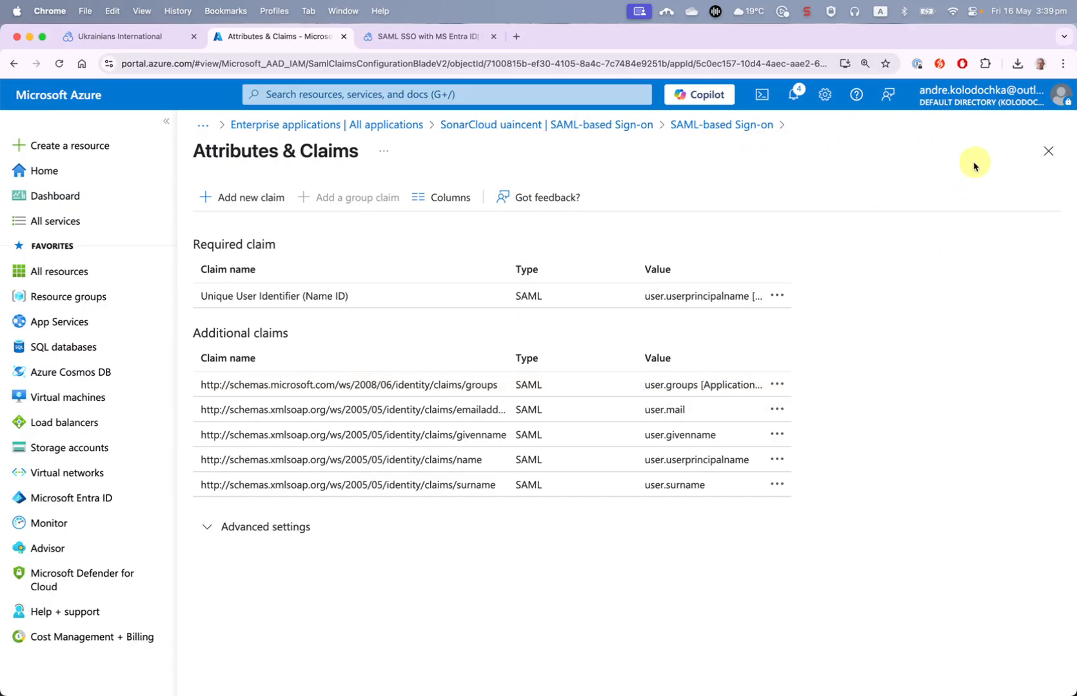
Close the claims editor and copy the Login URL from the Set up SonarCloud uaincent section
{"action": "left_click", "coordinate": [1049, 151]}
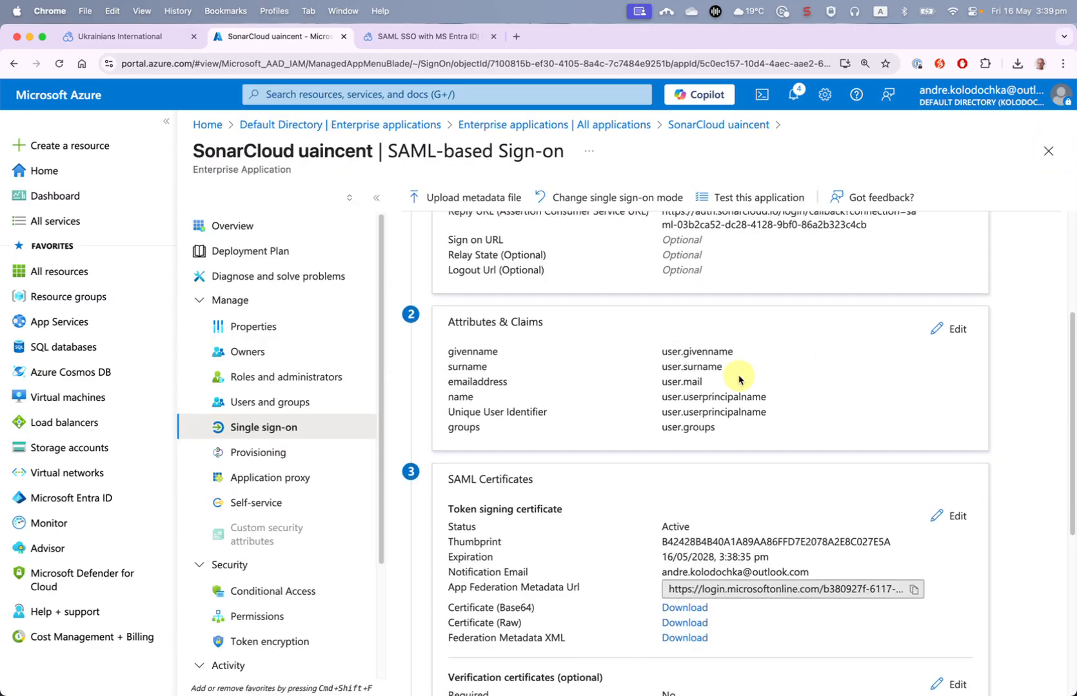
{"action": "scroll", "coordinate": [738, 379], "scroll_direction": "down", "scroll_amount": 5}
{"action": "scroll", "coordinate": [738, 379], "scroll_direction": "down", "scroll_amount": 1}
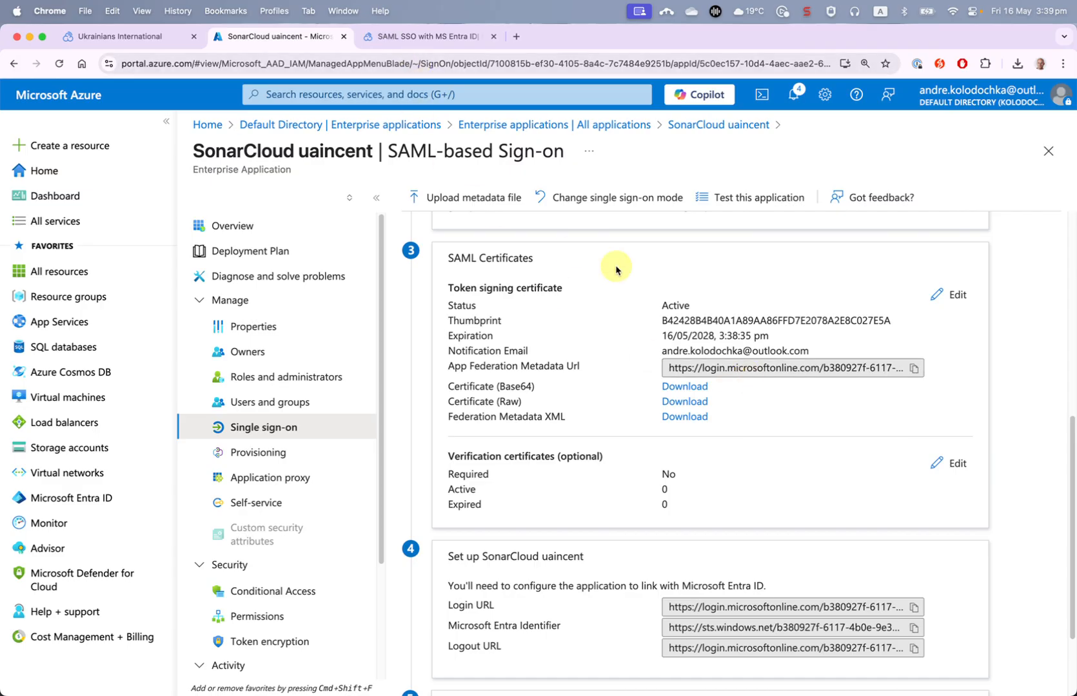
{"action": "scroll", "coordinate": [616, 269], "scroll_direction": "down", "scroll_amount": 1}
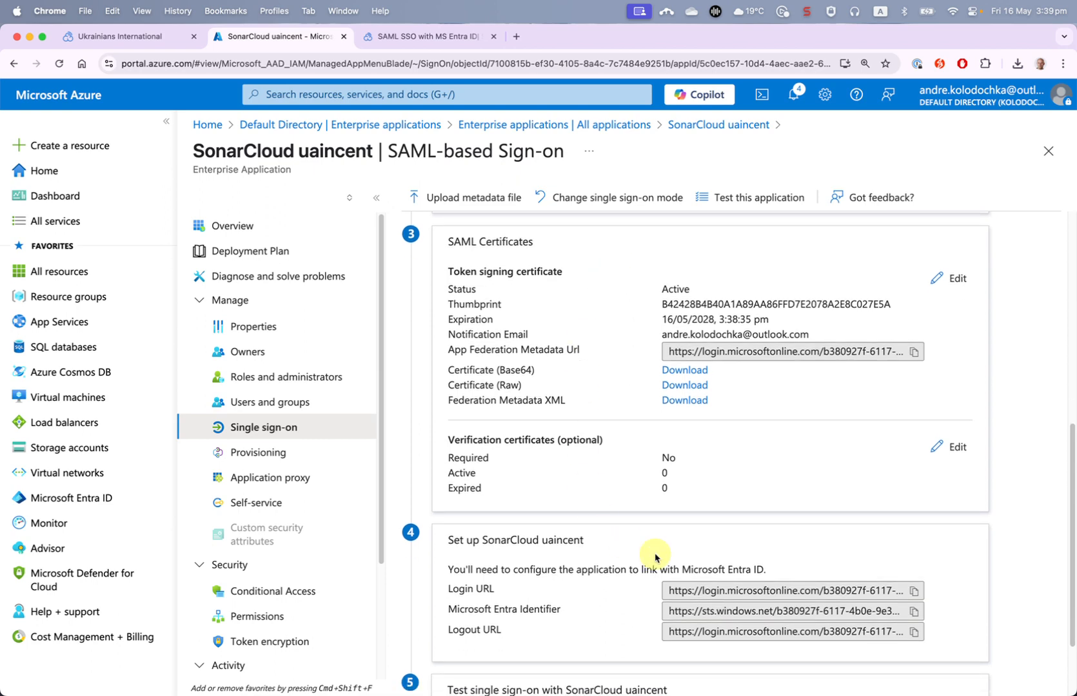
{"action": "left_click", "coordinate": [913, 591]}
Paste the Entra Login URL into the Login URL field of SonarQube Cloud's SSO form
{"action": "left_click", "coordinate": [136, 33]}
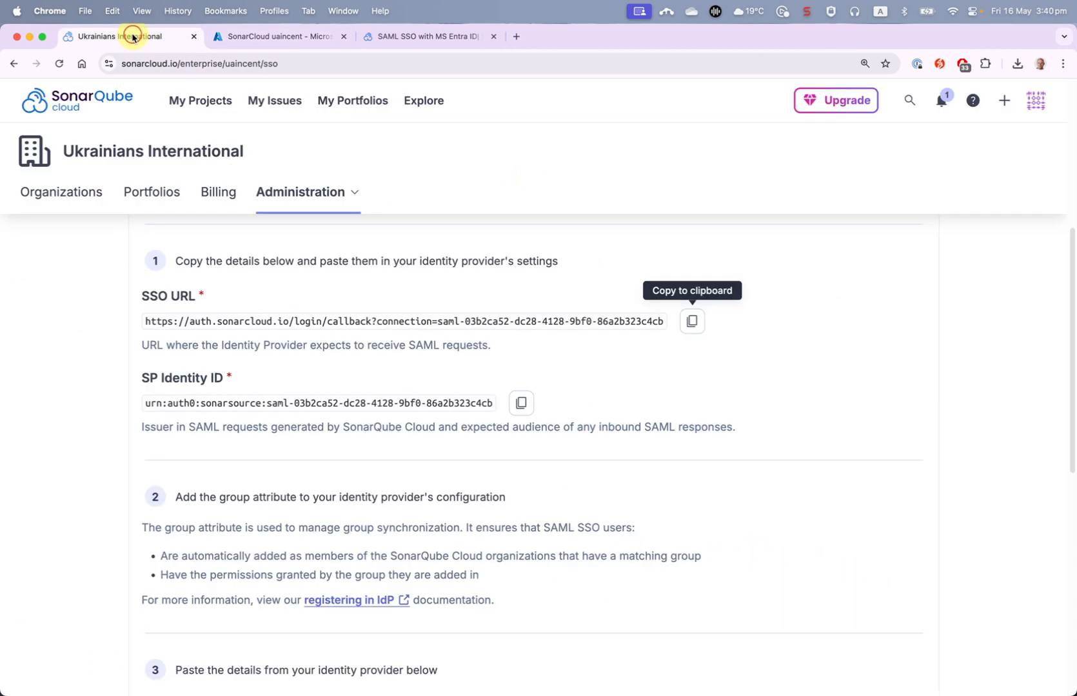
{"action": "scroll", "coordinate": [534, 516], "scroll_direction": "down", "scroll_amount": 10}
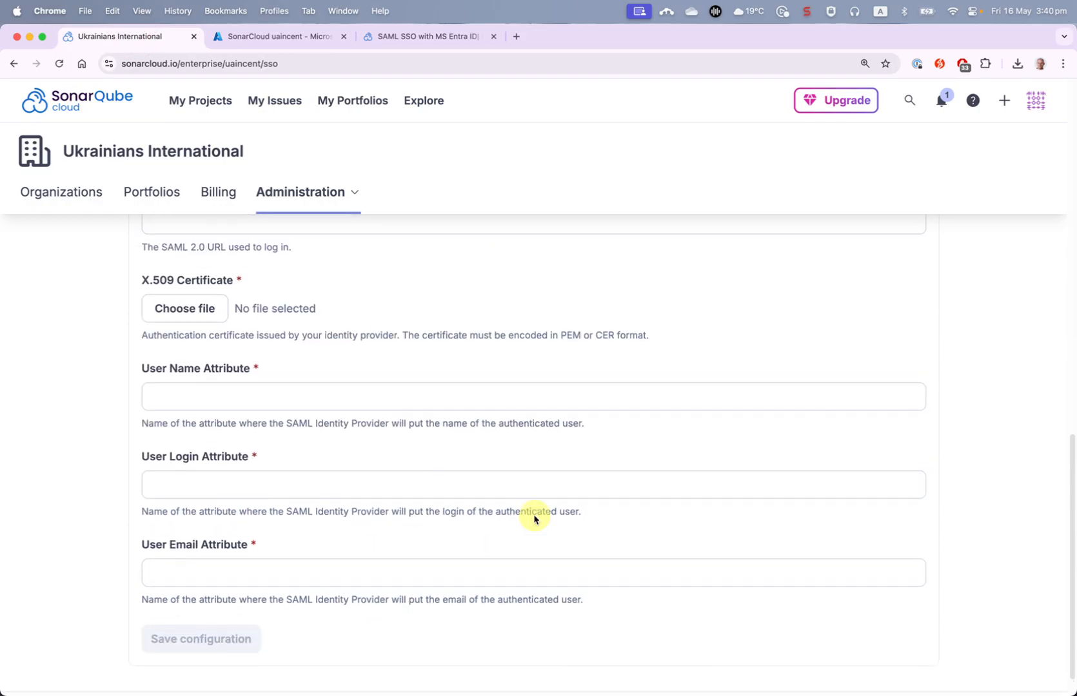
{"action": "scroll", "coordinate": [534, 516], "scroll_direction": "up", "scroll_amount": 5}
{"action": "left_click", "coordinate": [200, 434]}
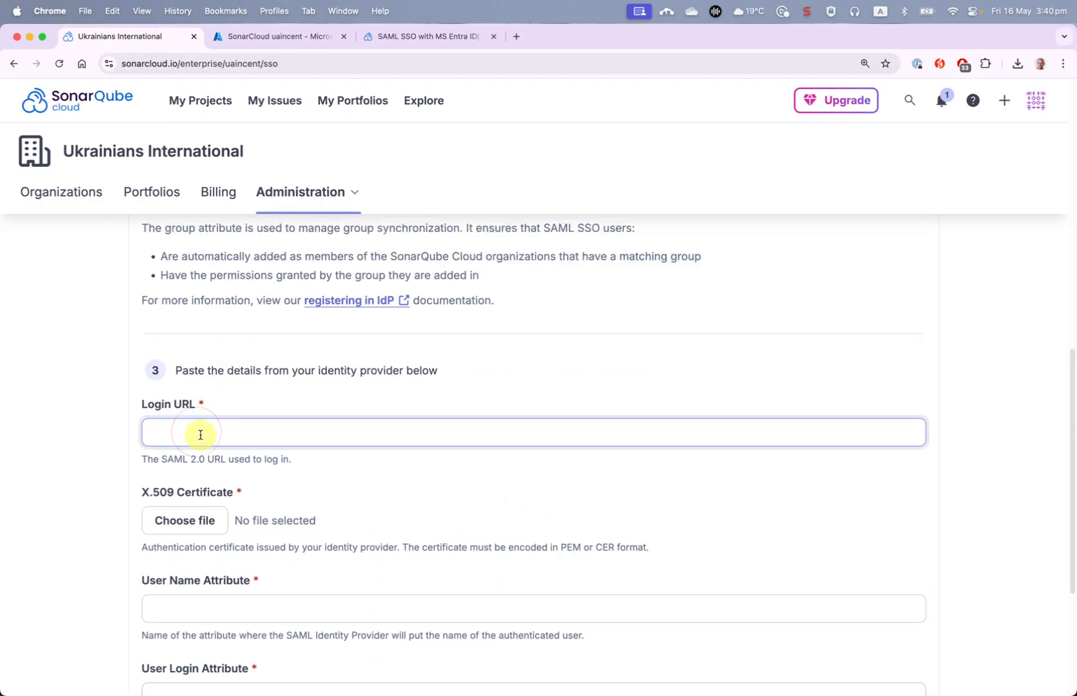
{"action": "key", "text": "cmd+v"}
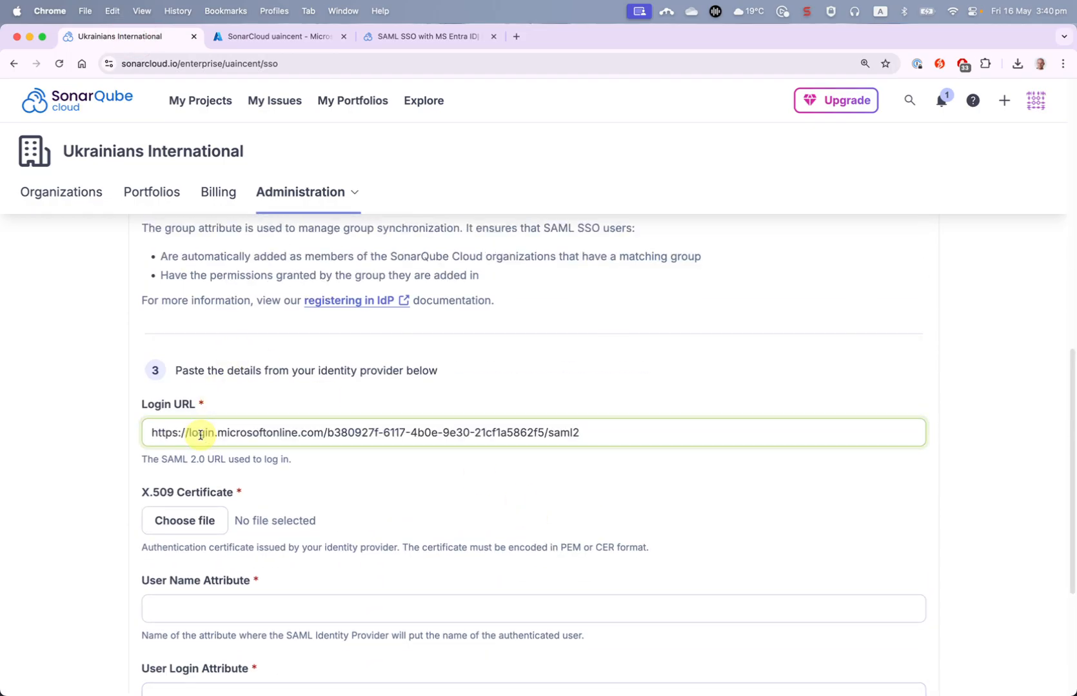
{"action": "left_click", "coordinate": [307, 488]}
Download the Base64 signing certificate from Azure and return to the SonarQube Cloud SSO form
{"action": "left_click", "coordinate": [206, 527]}
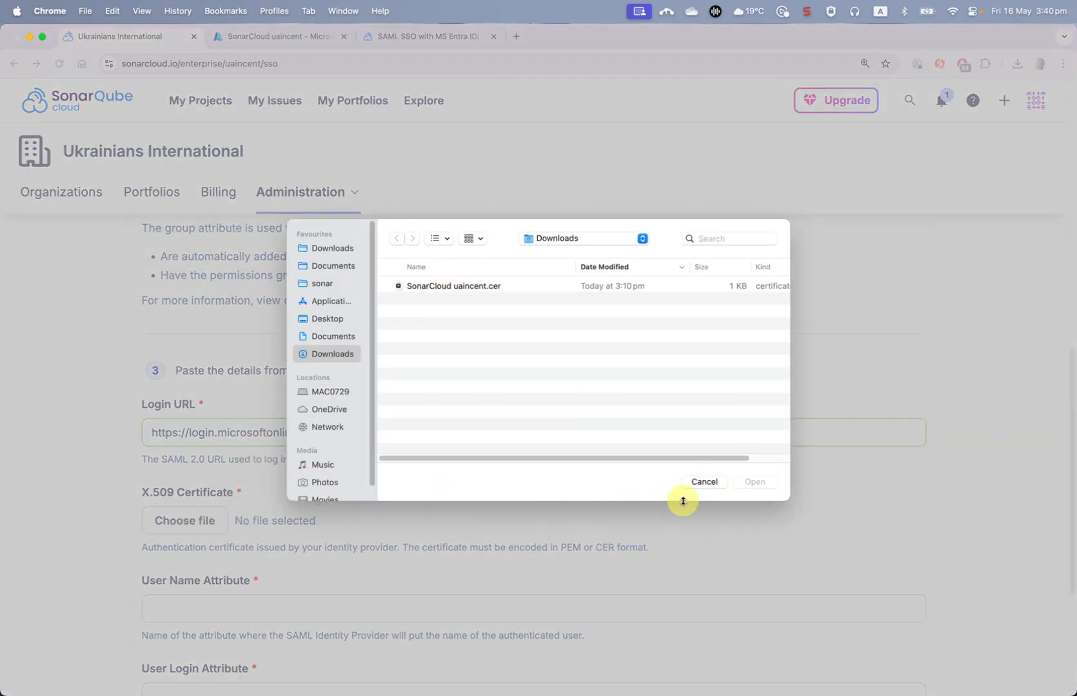
{"action": "left_click", "coordinate": [695, 482]}
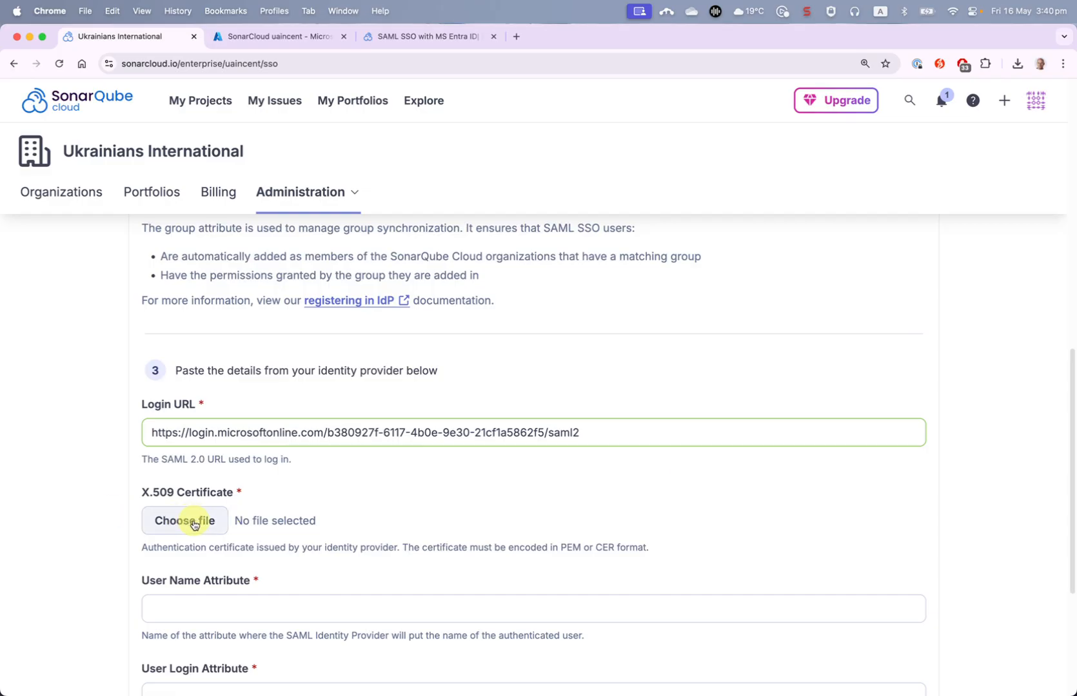
{"action": "left_click", "coordinate": [261, 37]}
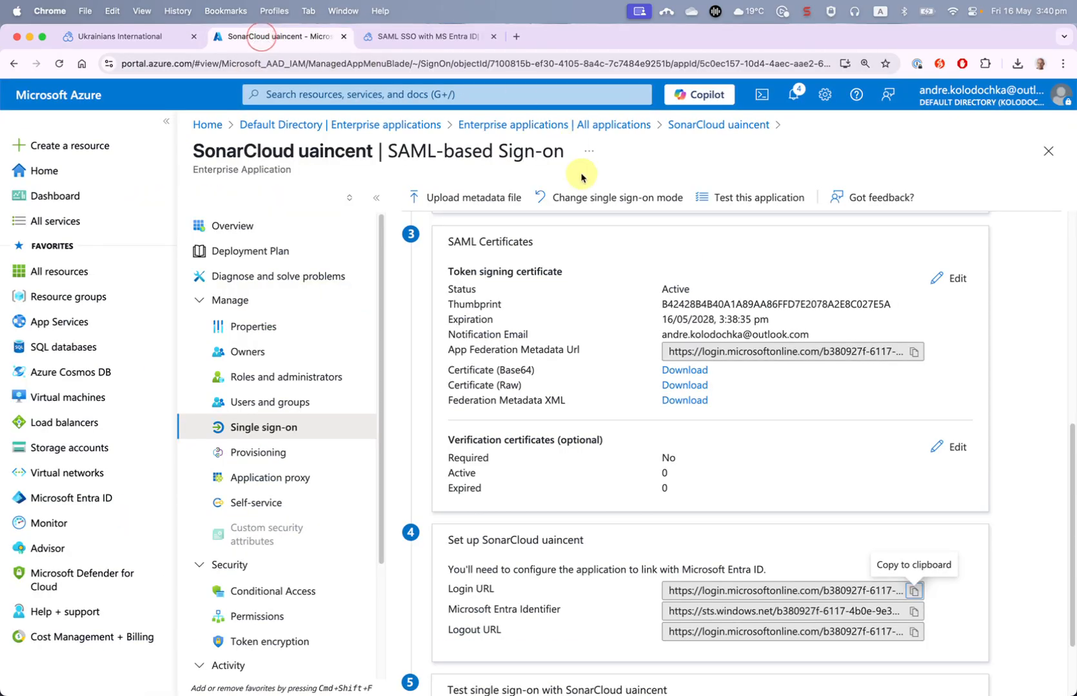
{"action": "left_click", "coordinate": [688, 371]}
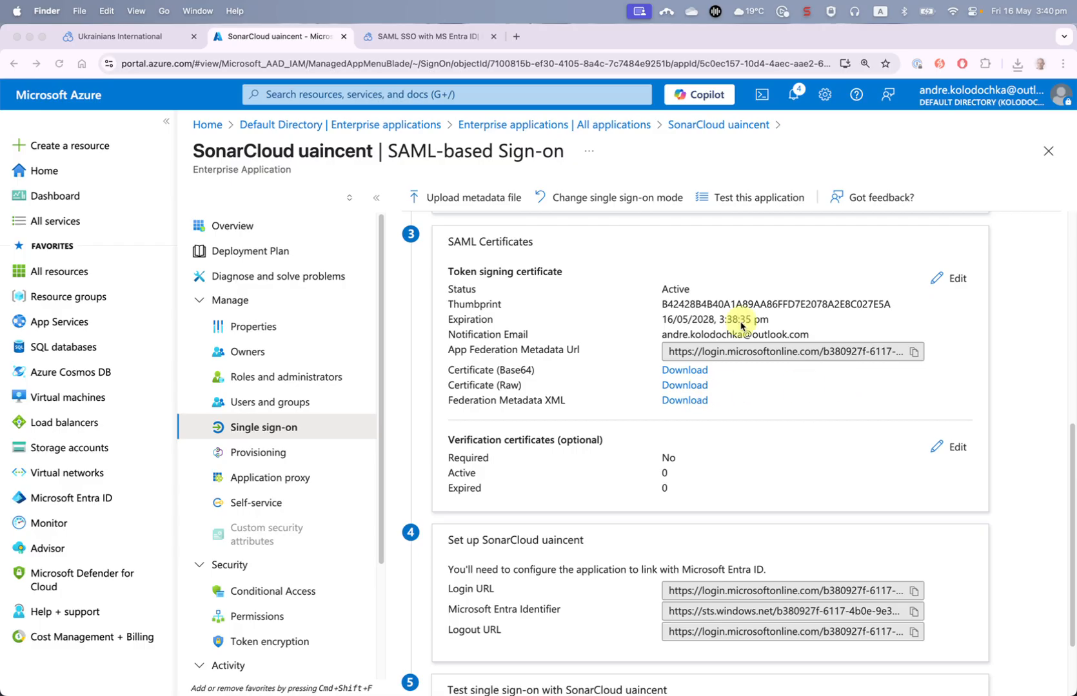
{"action": "left_click", "coordinate": [132, 38]}
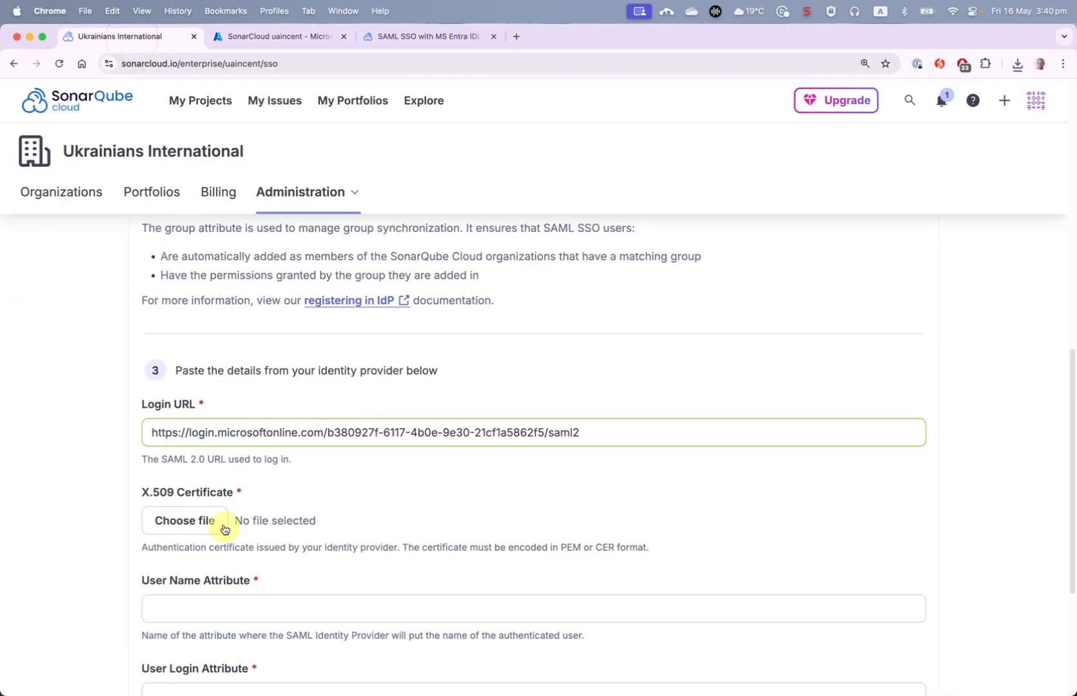
Upload SonarCloud uaincent.cer from Downloads as the X.509 certificate
{"action": "left_click", "coordinate": [191, 526]}
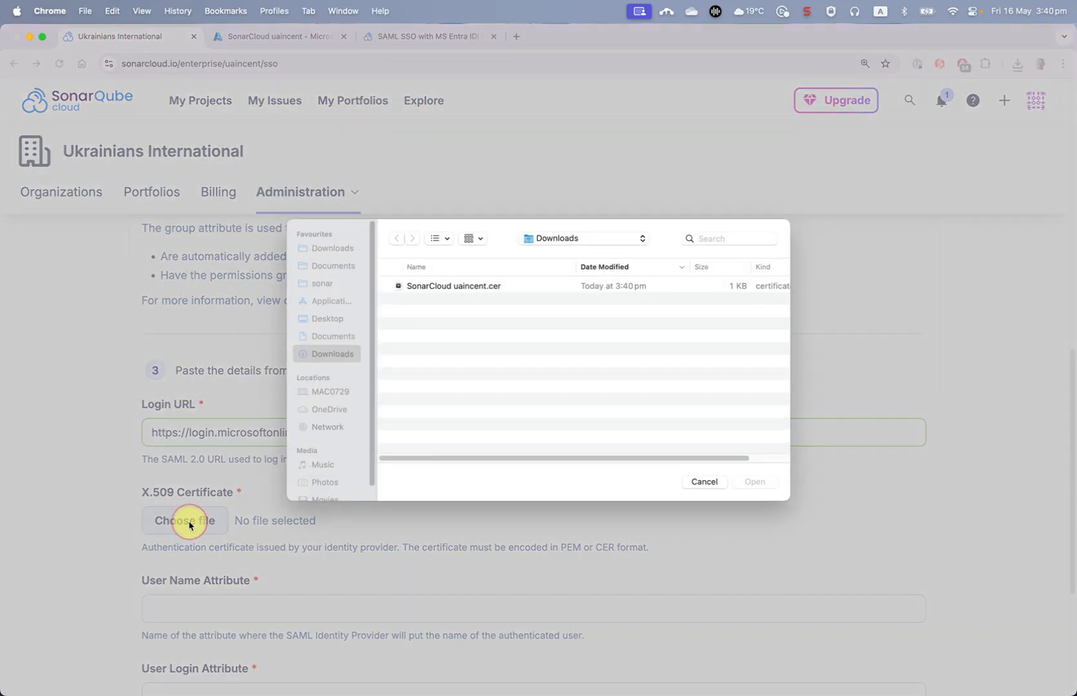
{"action": "left_click", "coordinate": [491, 292]}
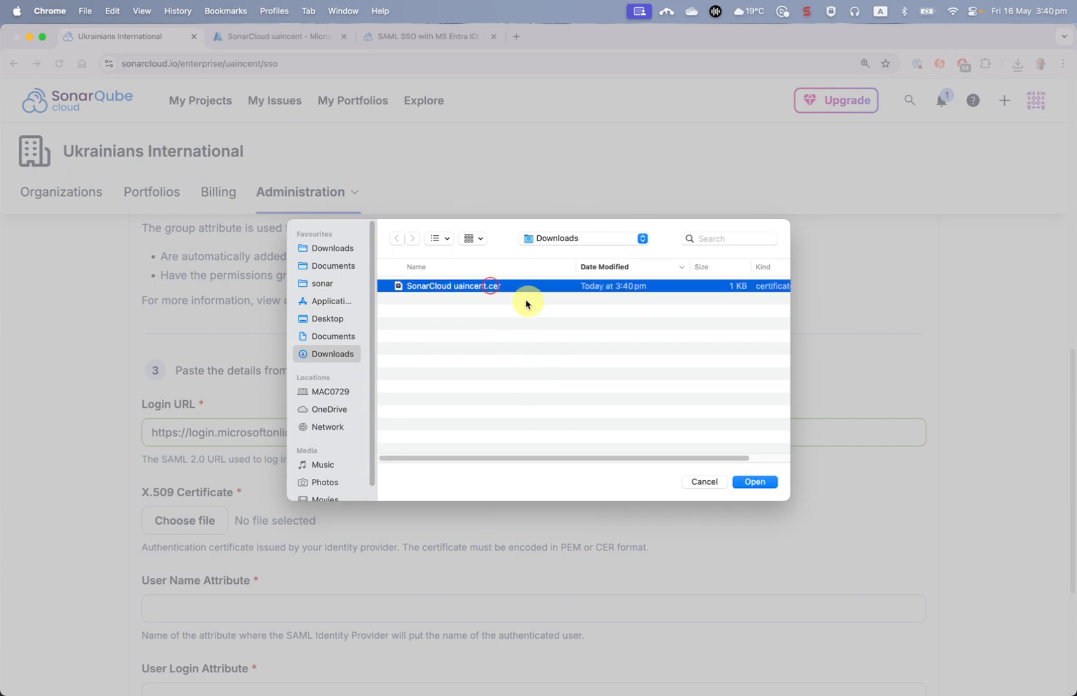
{"action": "left_click", "coordinate": [755, 482]}
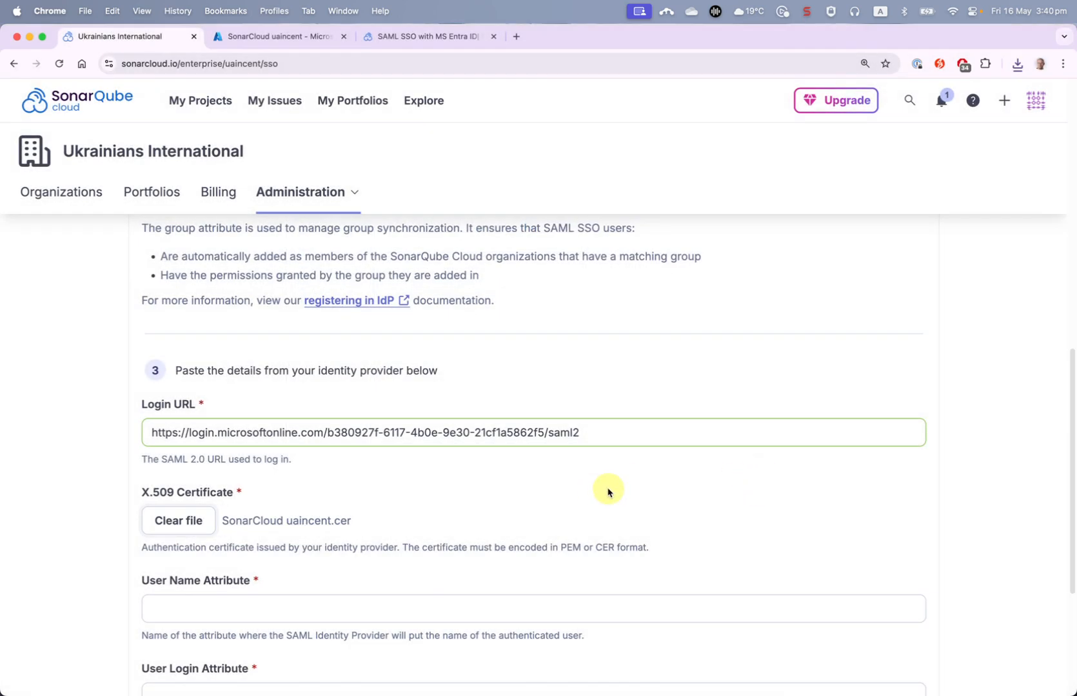
{"action": "scroll", "coordinate": [607, 492], "scroll_direction": "down", "scroll_amount": 3}
{"action": "scroll", "coordinate": [608, 492], "scroll_direction": "down", "scroll_amount": 2}
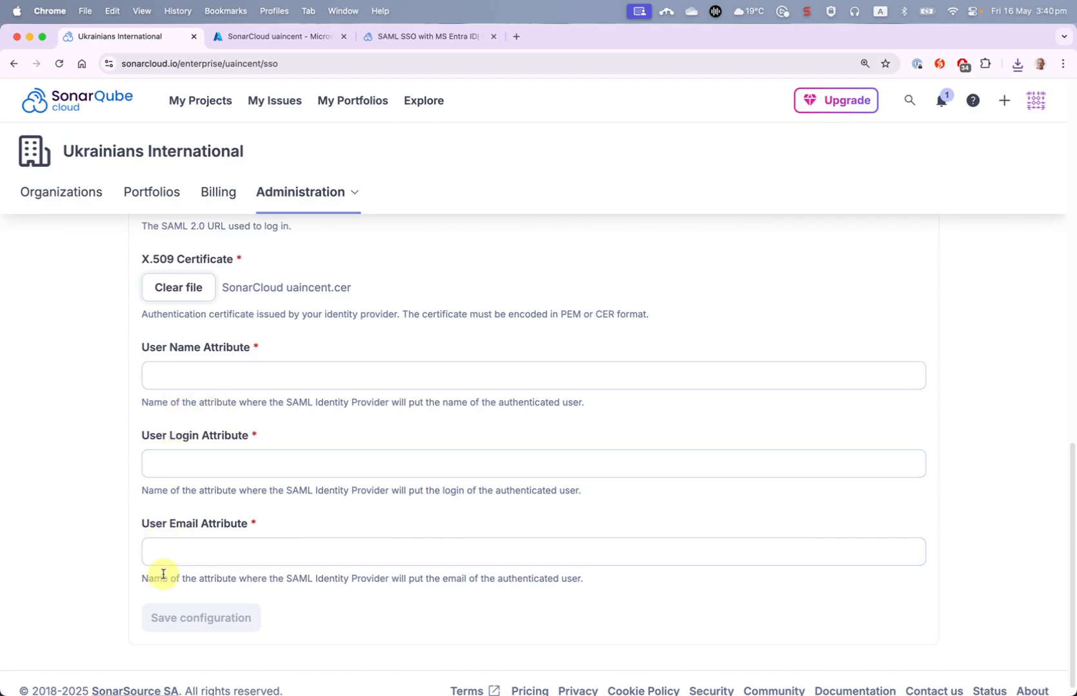
Open SonarCloud uaincent's Attributes & Claims in Entra and select the full emailaddress claim URI
{"action": "left_click", "coordinate": [236, 37]}
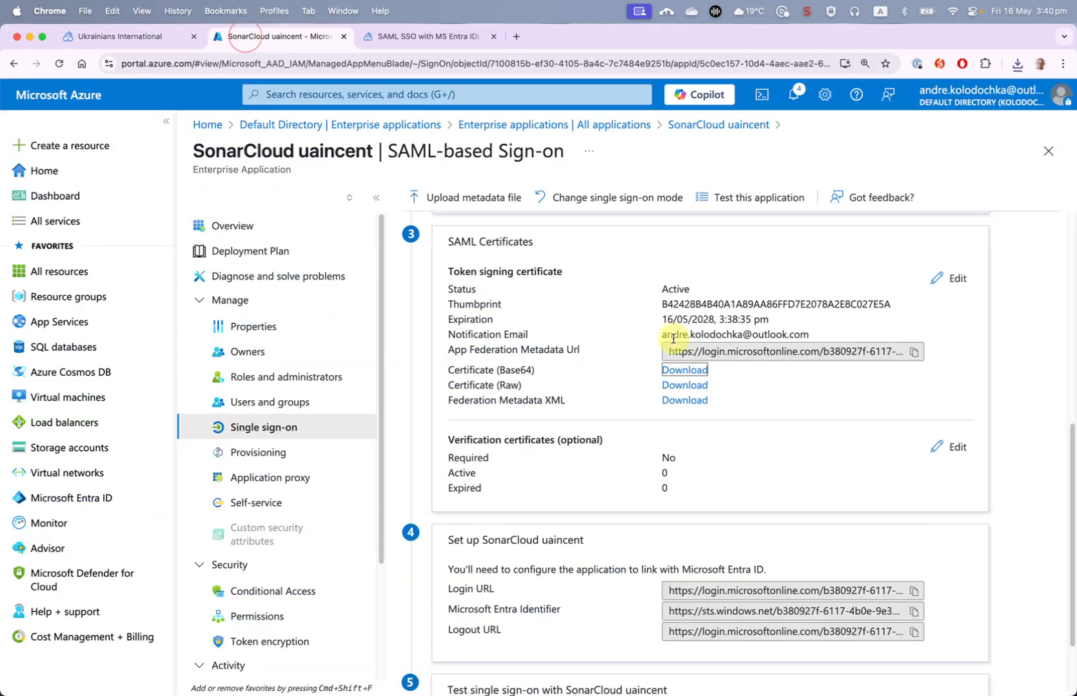
{"action": "scroll", "coordinate": [733, 454], "scroll_direction": "down", "scroll_amount": 3}
{"action": "scroll", "coordinate": [735, 456], "scroll_direction": "up", "scroll_amount": 10}
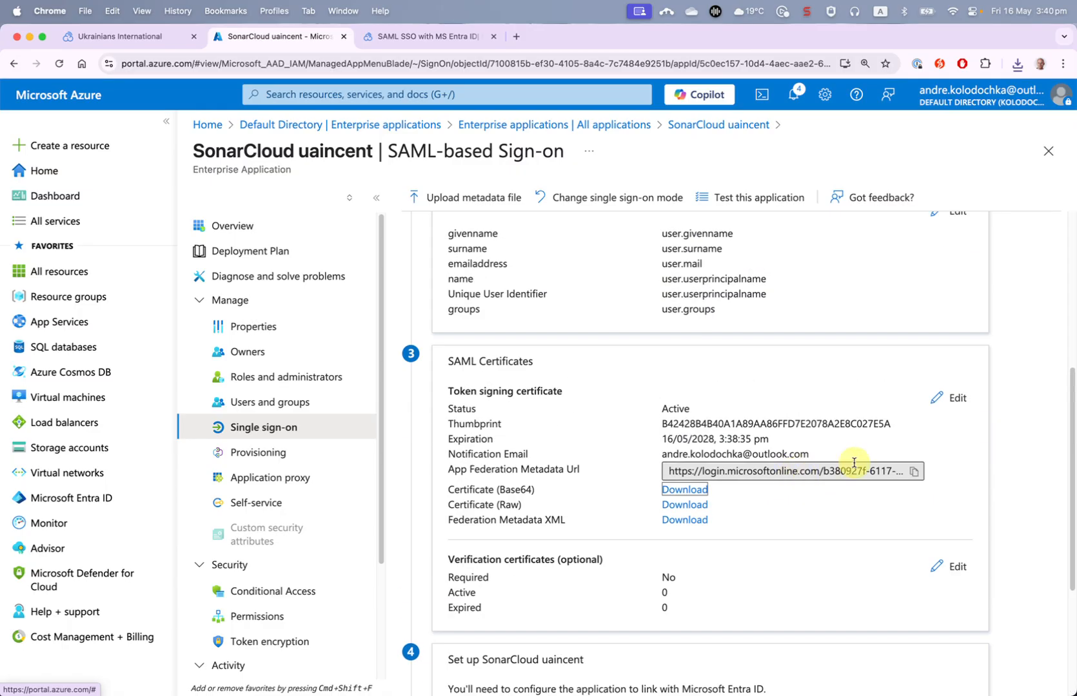
{"action": "left_click", "coordinate": [958, 386]}
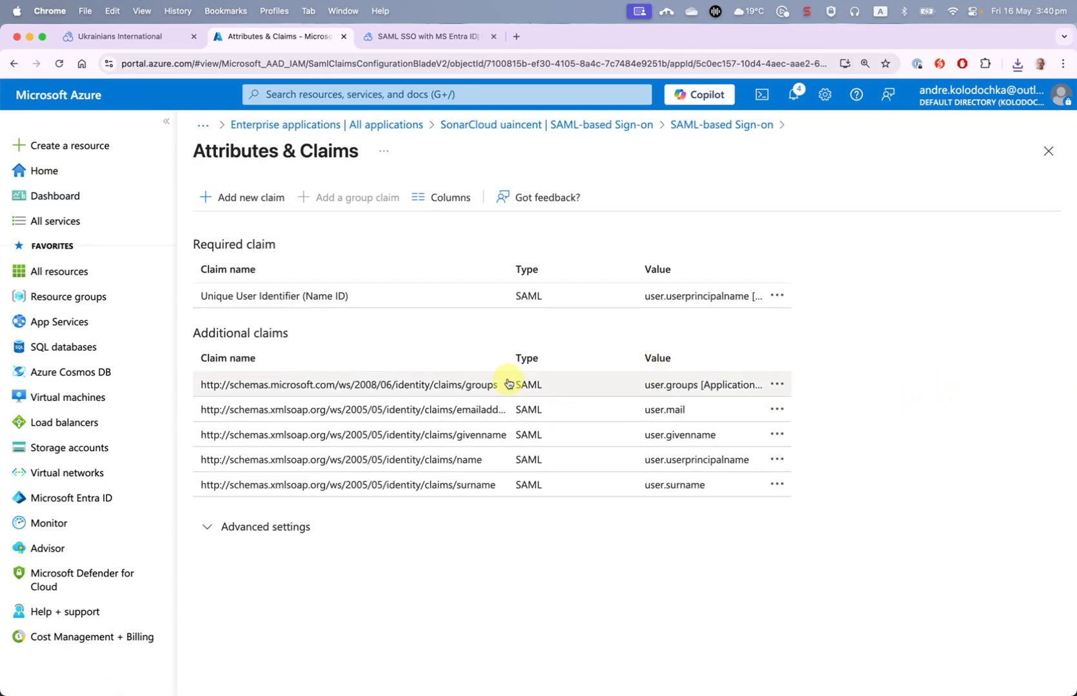
{"action": "left_click_drag", "start_coordinate": [506, 355], "coordinate": [560, 359]}
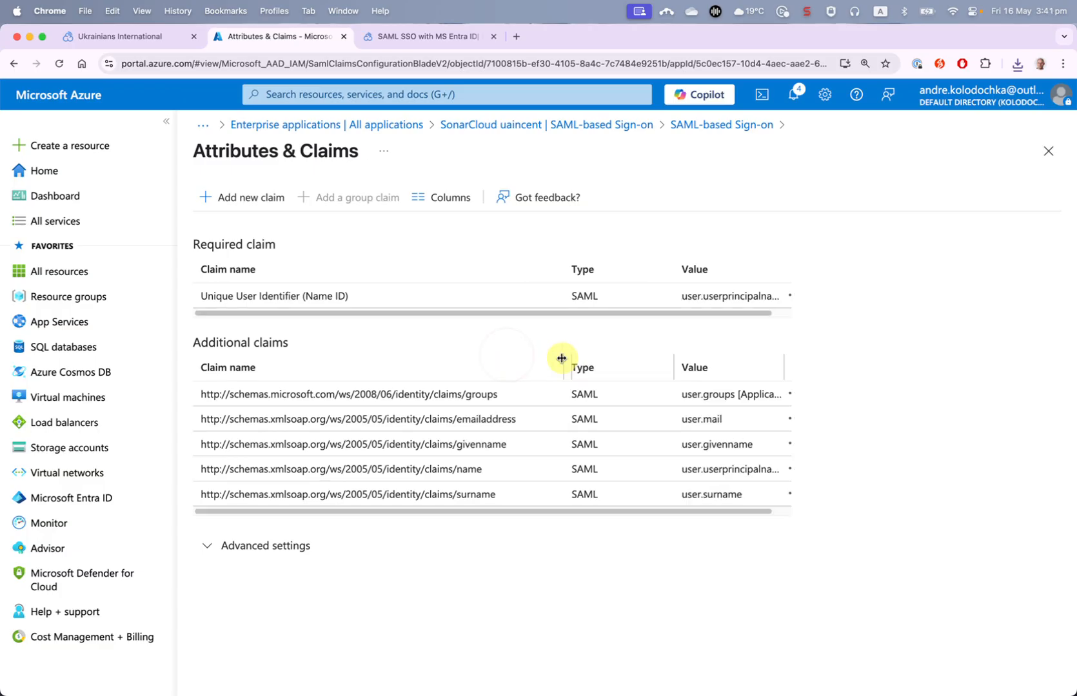
{"action": "left_click_drag", "start_coordinate": [522, 425], "coordinate": [236, 420]}
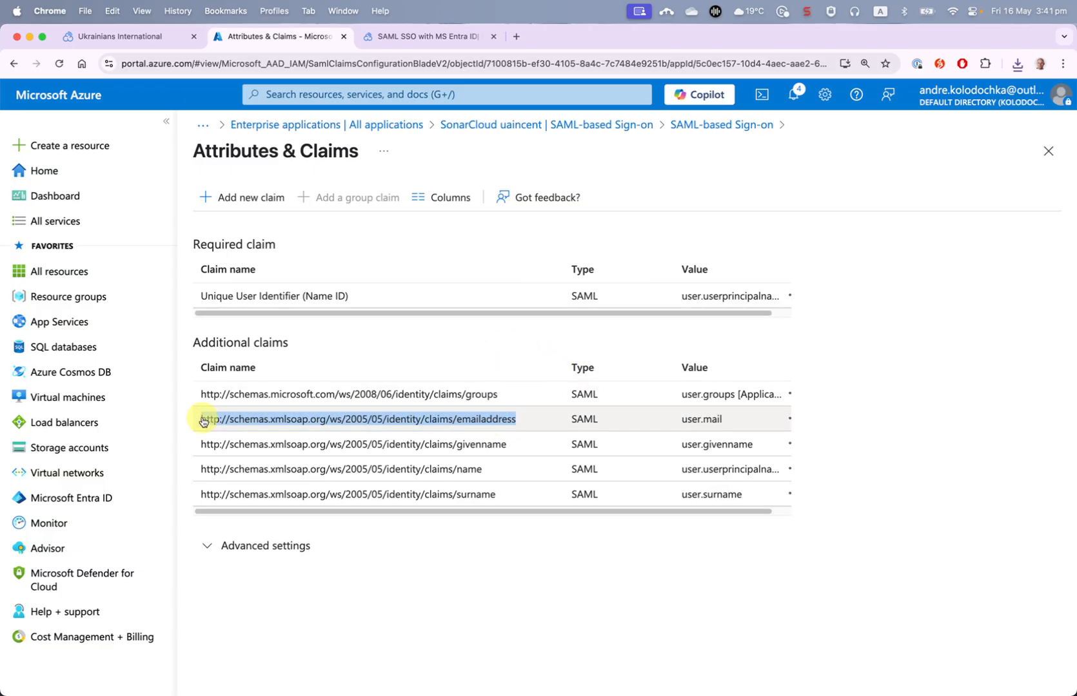
Paste the emailaddress claim as User Email Attribute and the name claim URI as User Login Attribute
{"action": "left_click", "coordinate": [123, 36]}
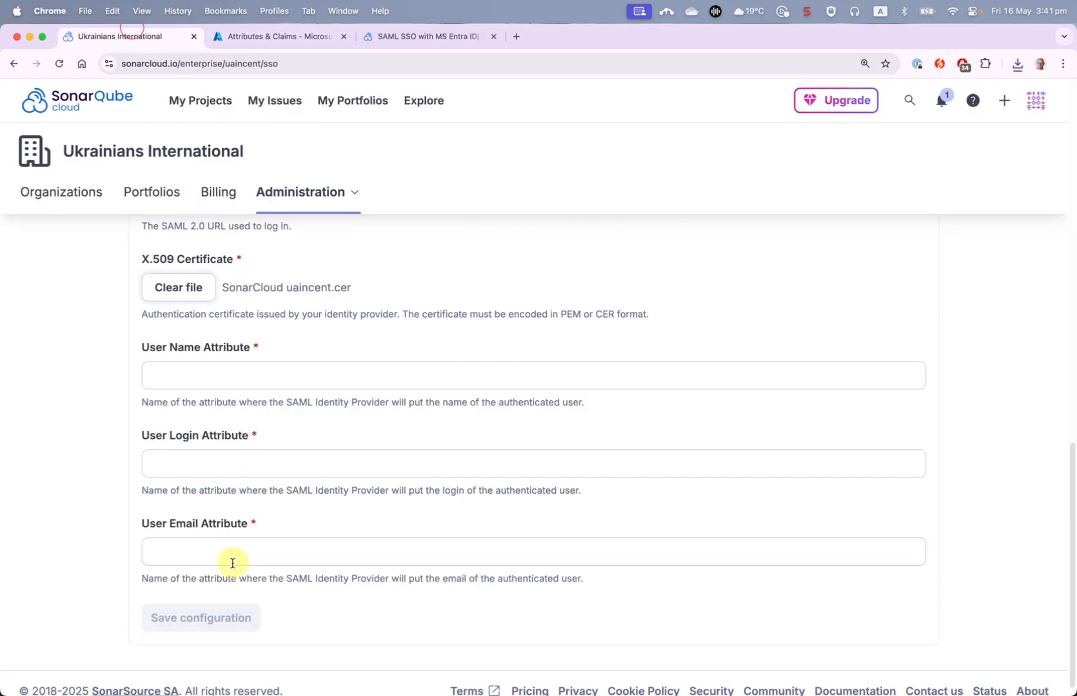
{"action": "left_click", "coordinate": [193, 556]}
{"action": "type", "text": "http://schemas.xmlsoap.org/ws/2005/05/identity/claims/emailaddress"}
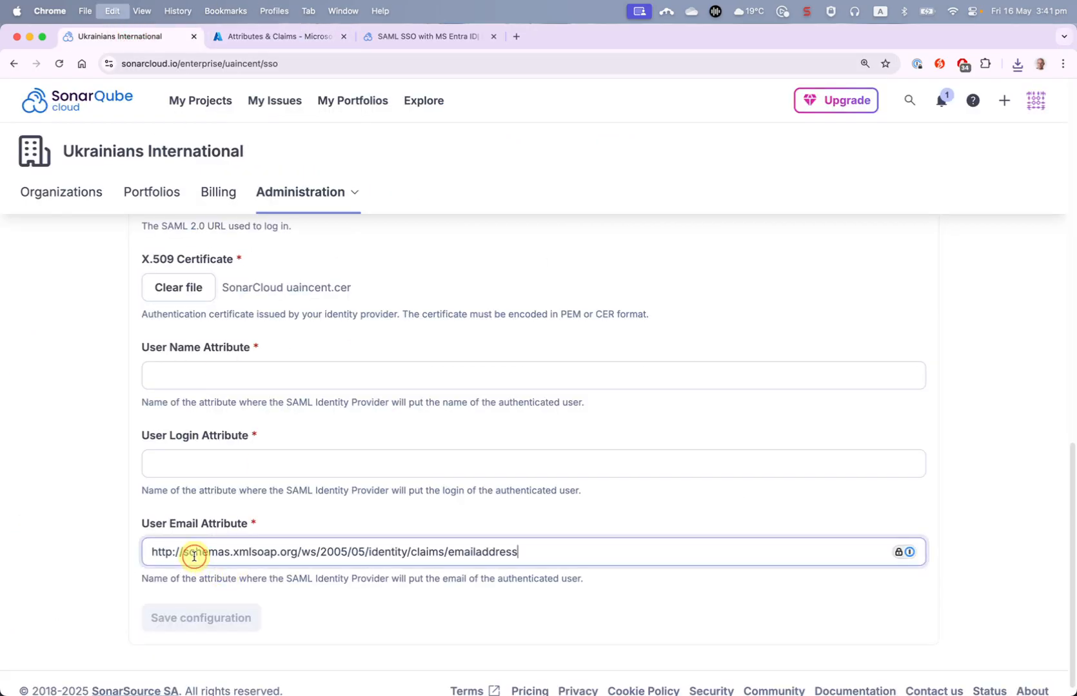
{"action": "left_click", "coordinate": [303, 39]}
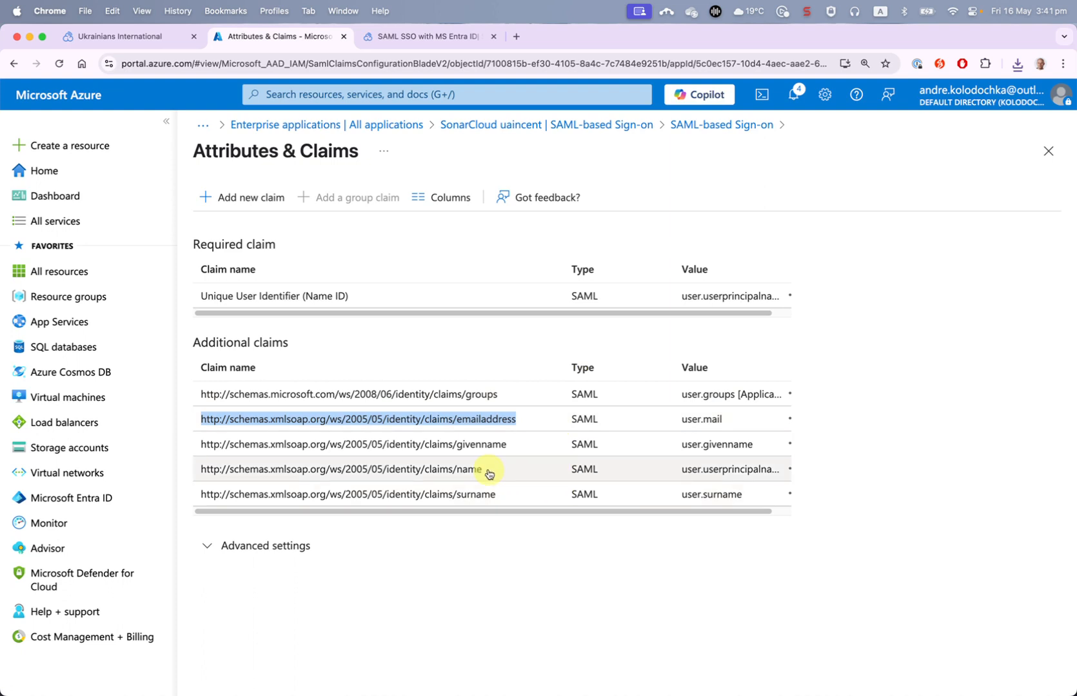
{"action": "left_click_drag", "start_coordinate": [513, 475], "coordinate": [213, 472]}
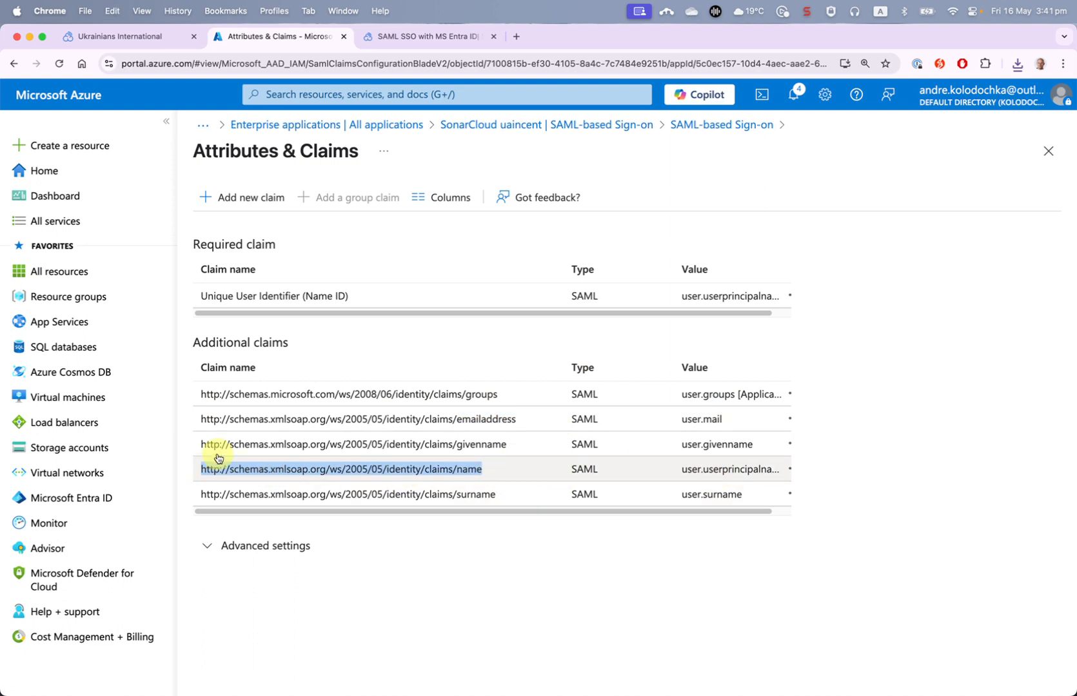
{"action": "left_click", "coordinate": [183, 37]}
{"action": "left_click", "coordinate": [290, 464]}
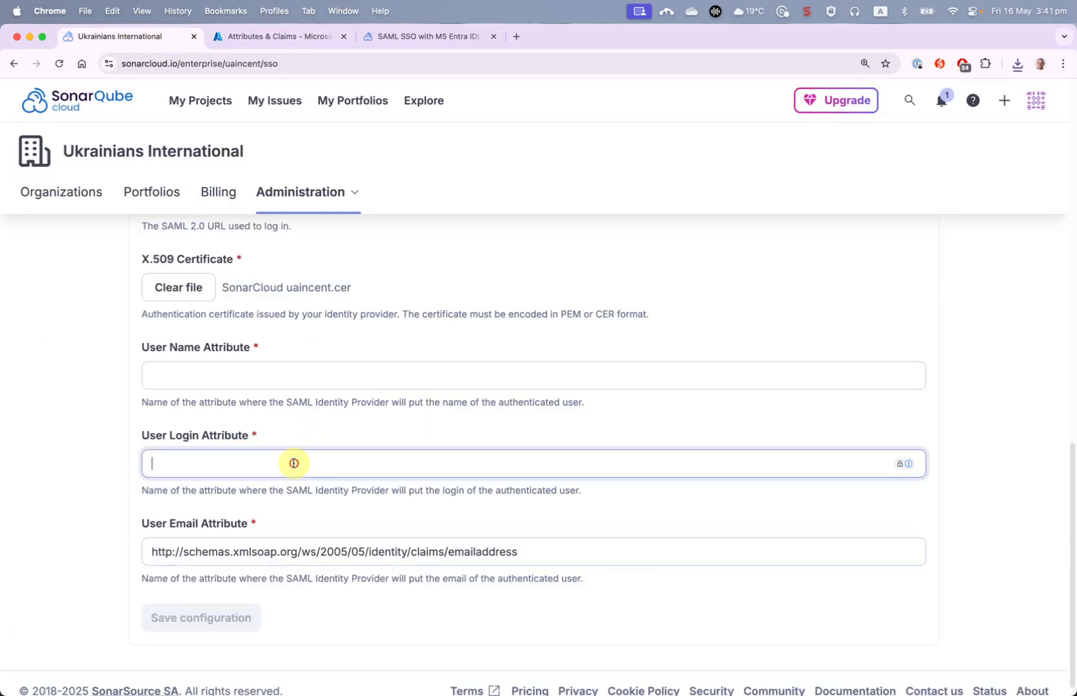
{"action": "type", "text": "http://schemas.xmlsoap.org/ws/2005/05/identity/claims/name"}
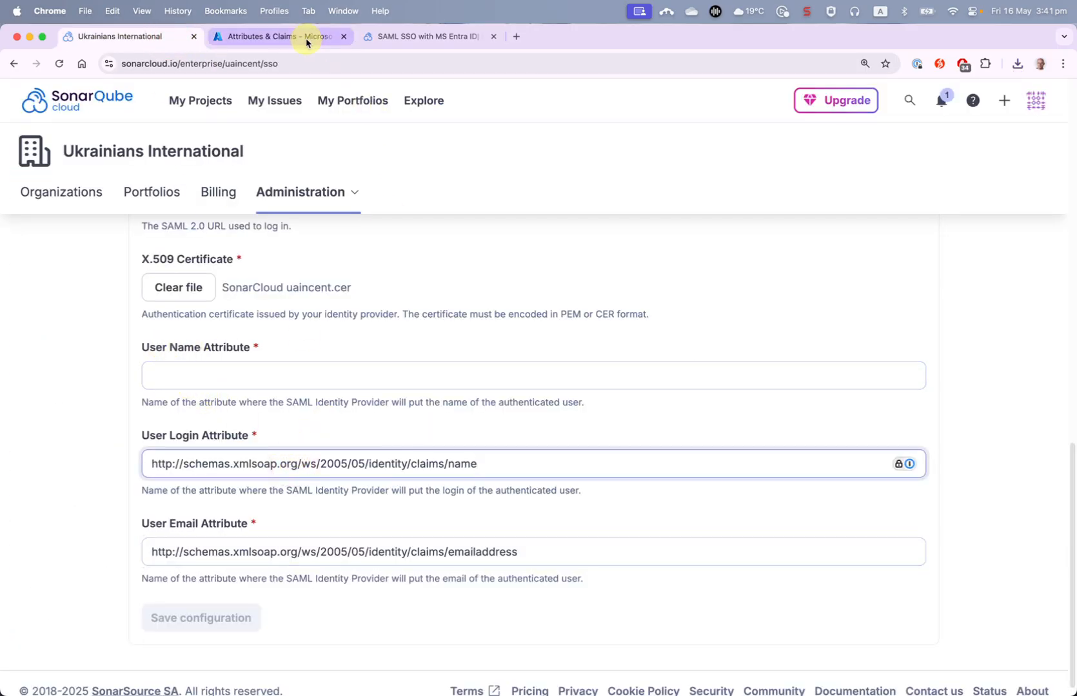
Copy the givenname claim URI from Entra into the User Name Attribute field
{"action": "left_click", "coordinate": [283, 36]}
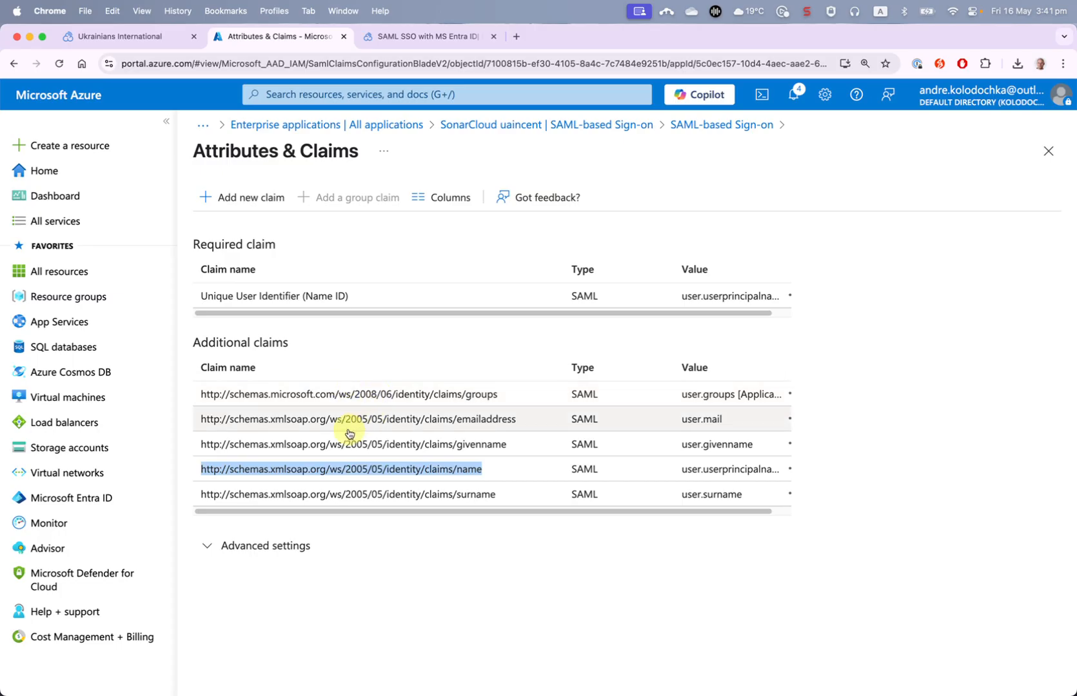
{"action": "left_click_drag", "start_coordinate": [516, 446], "coordinate": [202, 446]}
{"action": "key", "text": "super+c"}
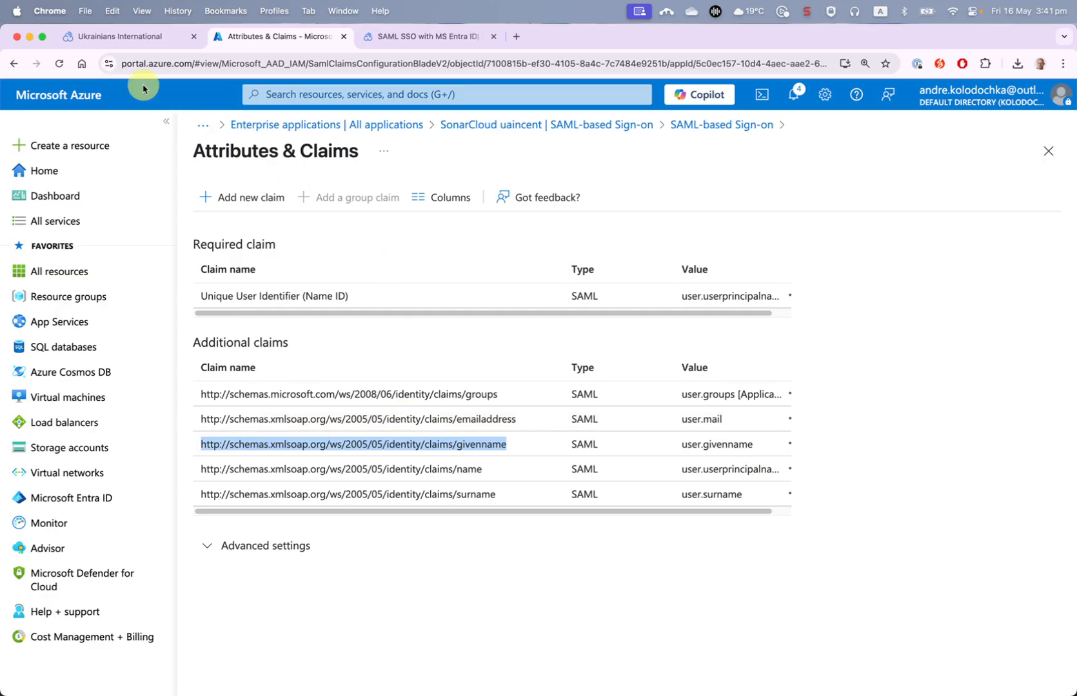
{"action": "left_click", "coordinate": [124, 37]}
{"action": "left_click", "coordinate": [199, 369]}
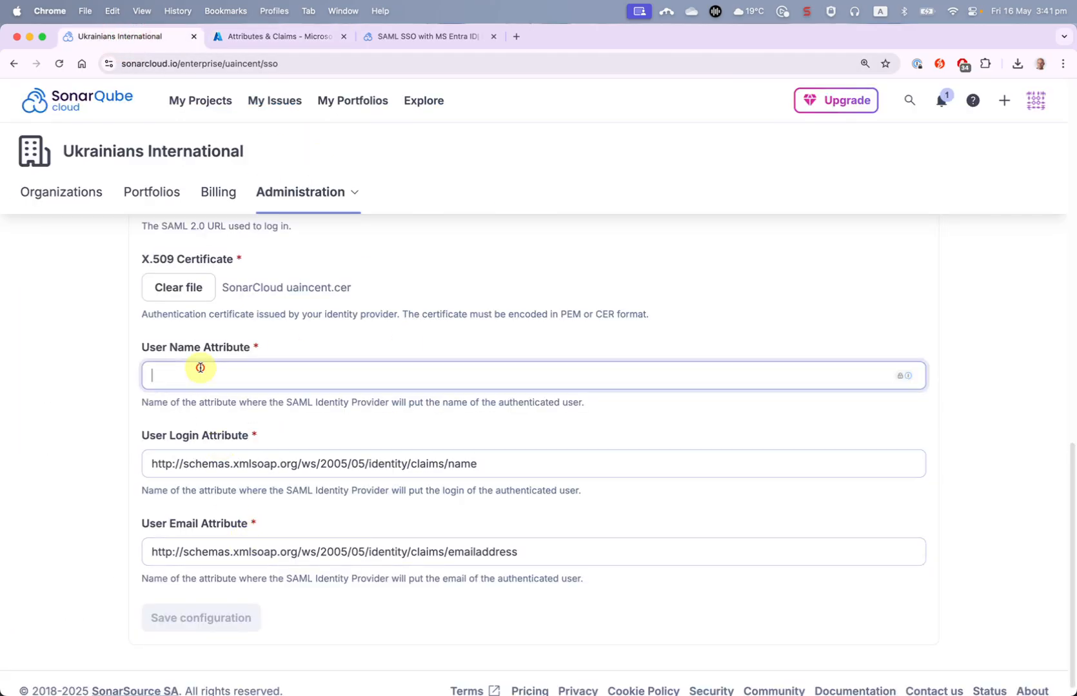
{"action": "key", "text": "super+v"}
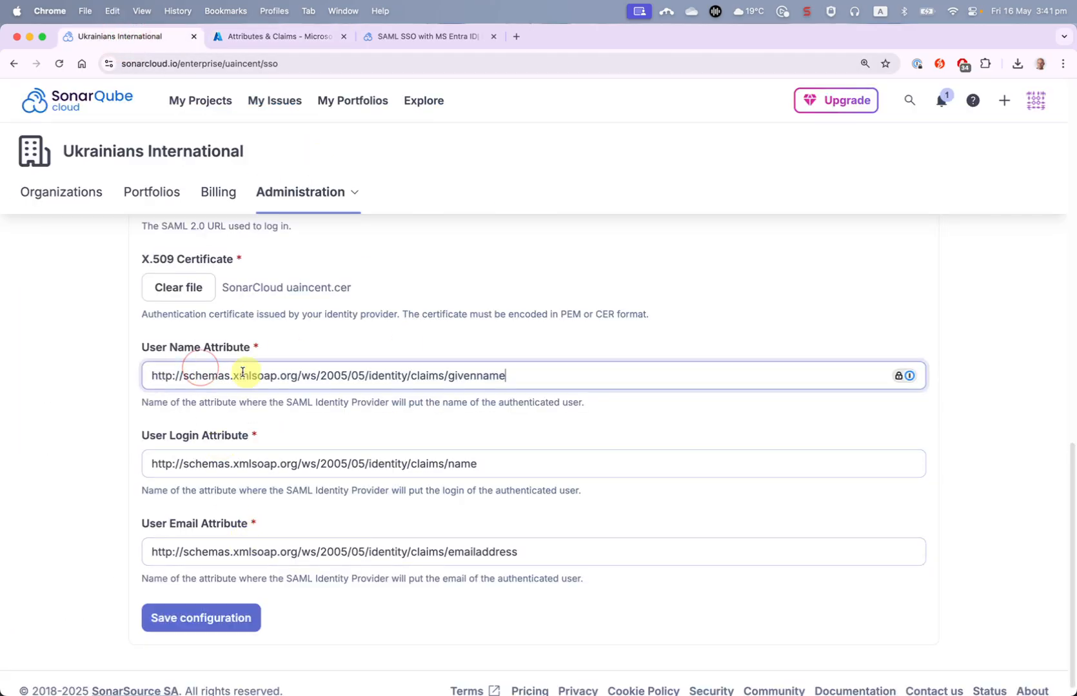
Save the SAML configuration and copy the enterprise SSO log-in link for the test user
{"action": "left_click", "coordinate": [199, 620]}
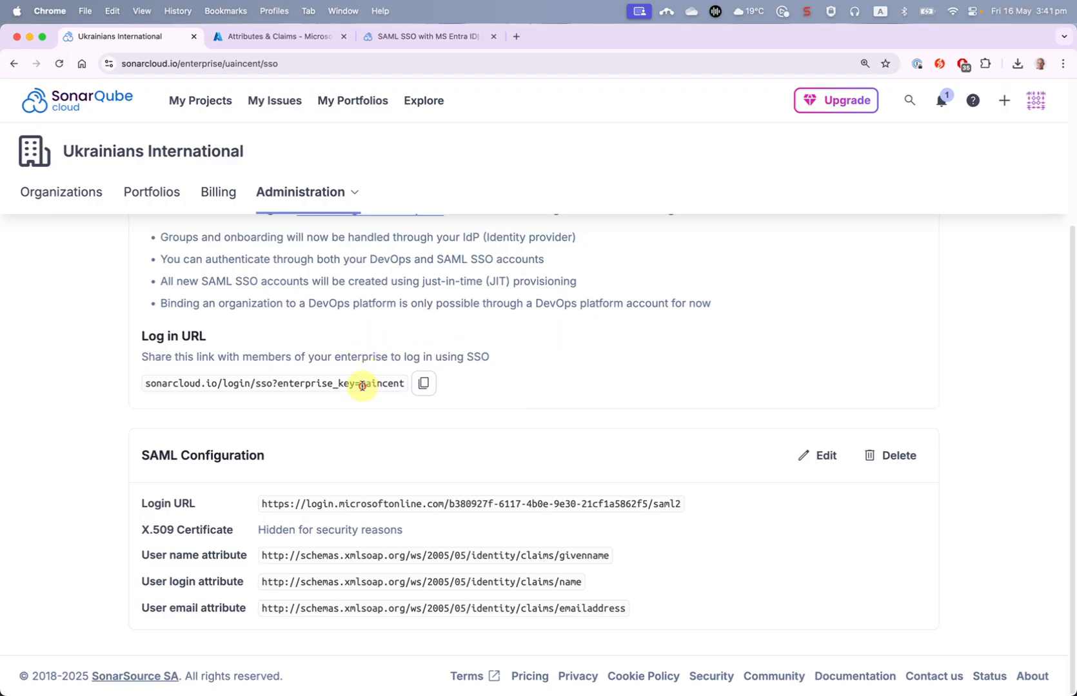
{"action": "left_click_drag", "start_coordinate": [360, 384], "coordinate": [403, 384]}
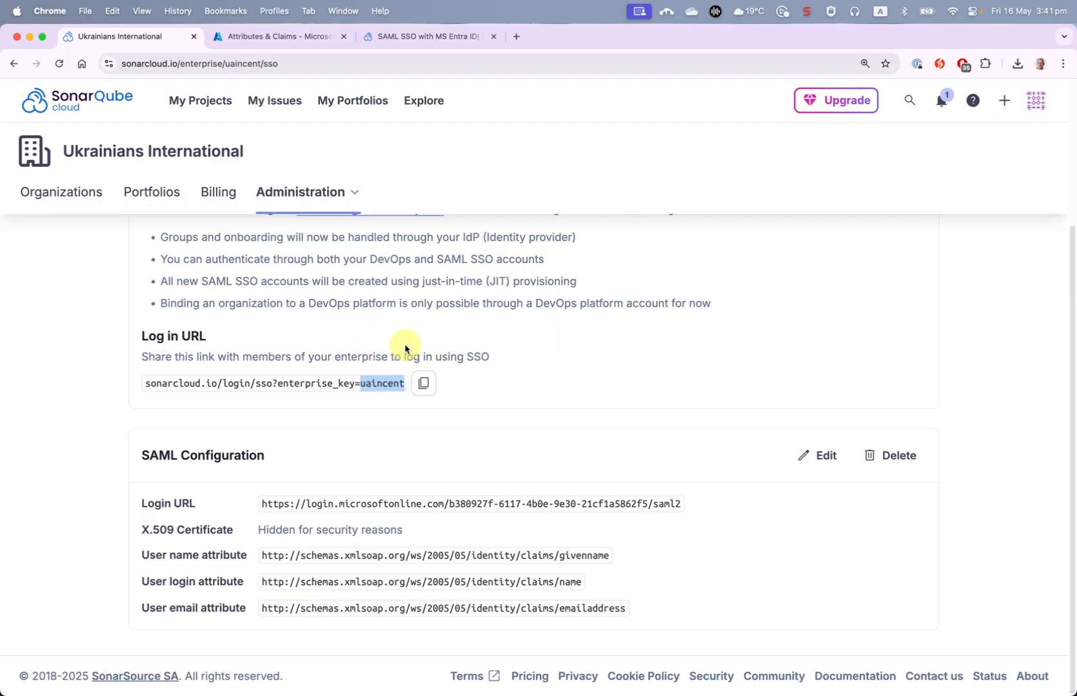
{"action": "left_click", "coordinate": [423, 383]}
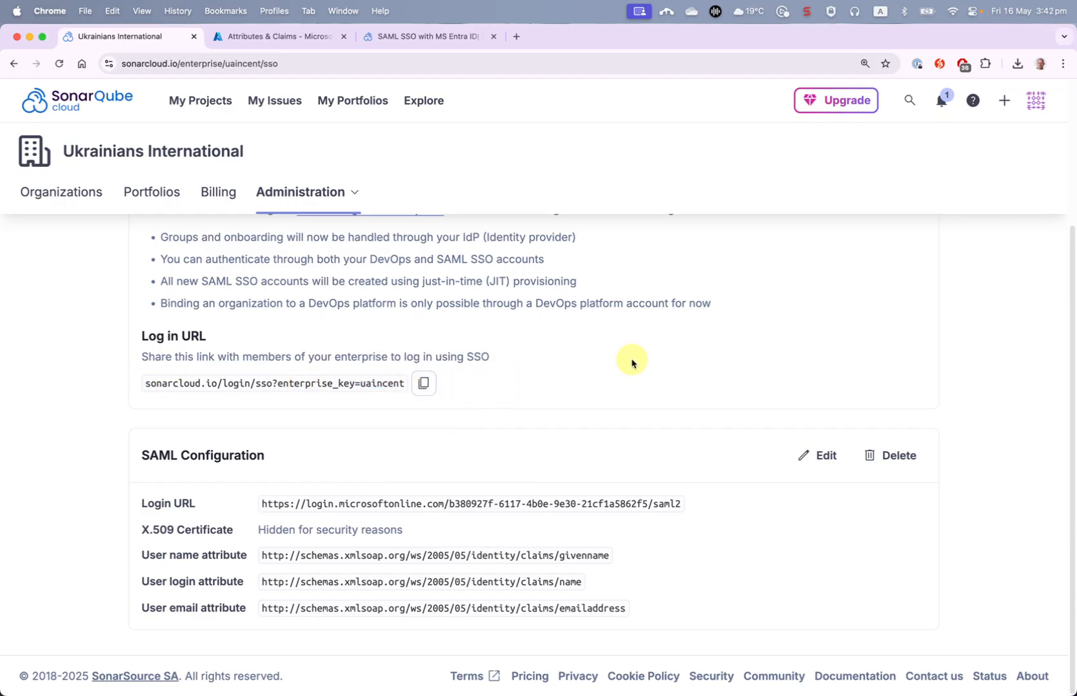
{"action": "key", "text": "ctrl+Right"}
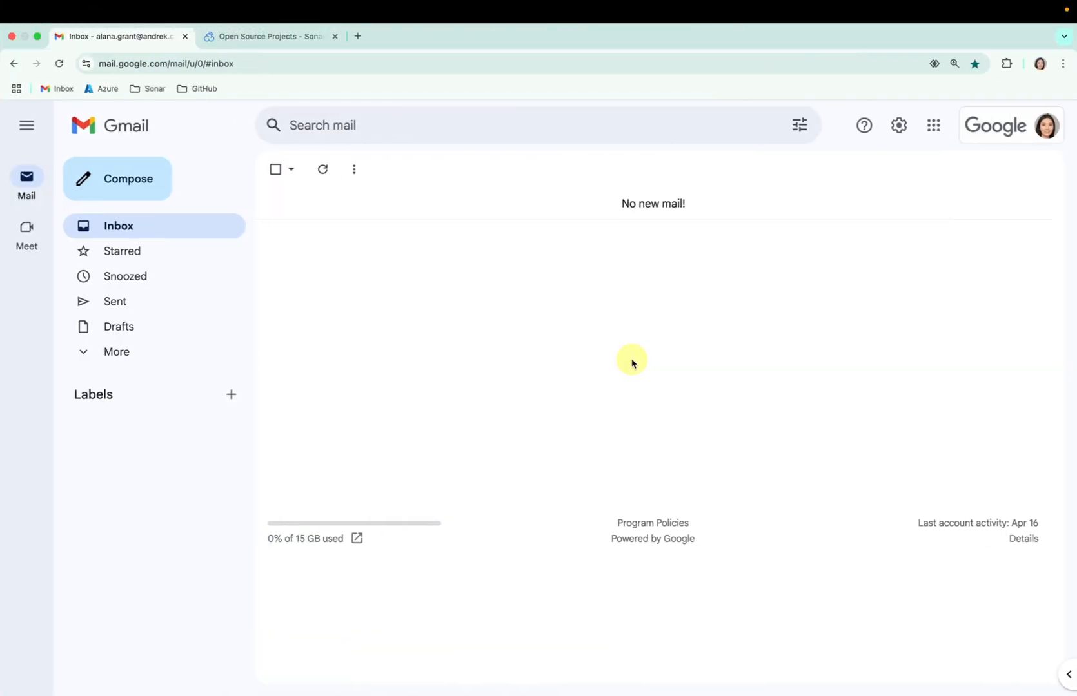
Load the copied SSO log-in link and submit enterprise key uaincent to begin SSO login
{"action": "left_click", "coordinate": [267, 36]}
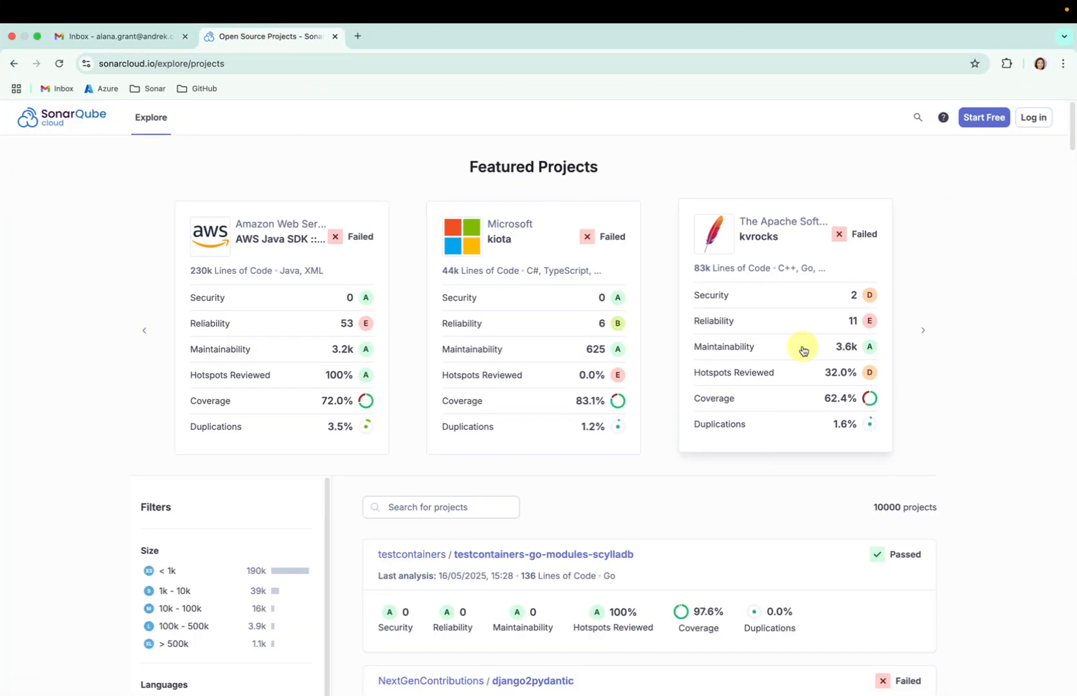
{"action": "left_click", "coordinate": [1031, 118]}
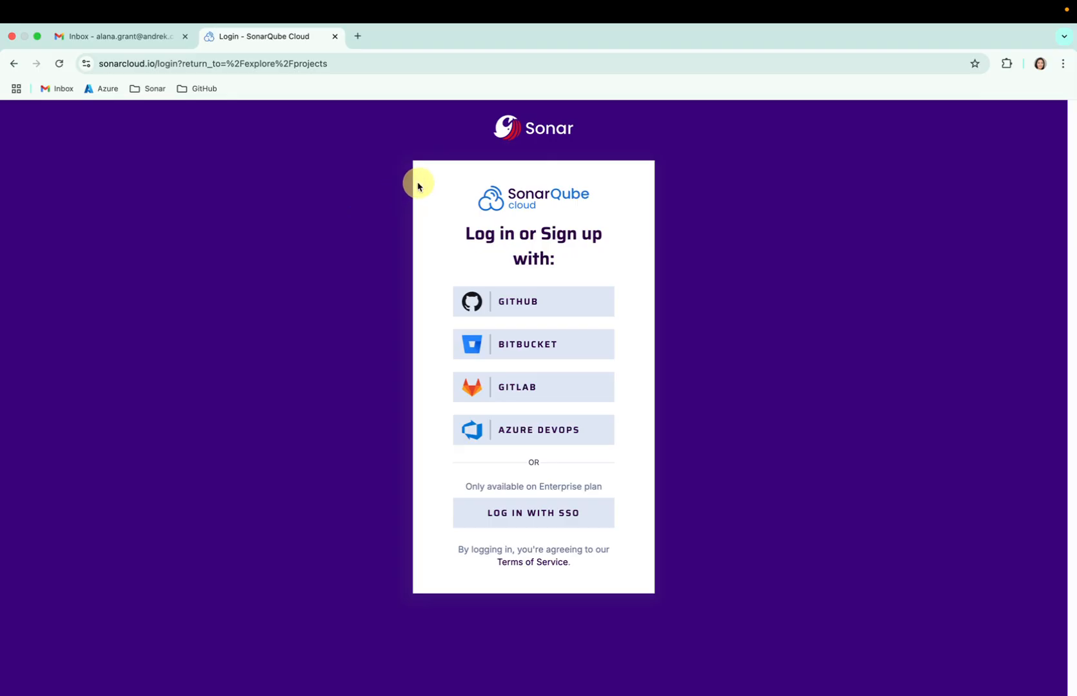
{"action": "left_click", "coordinate": [524, 514]}
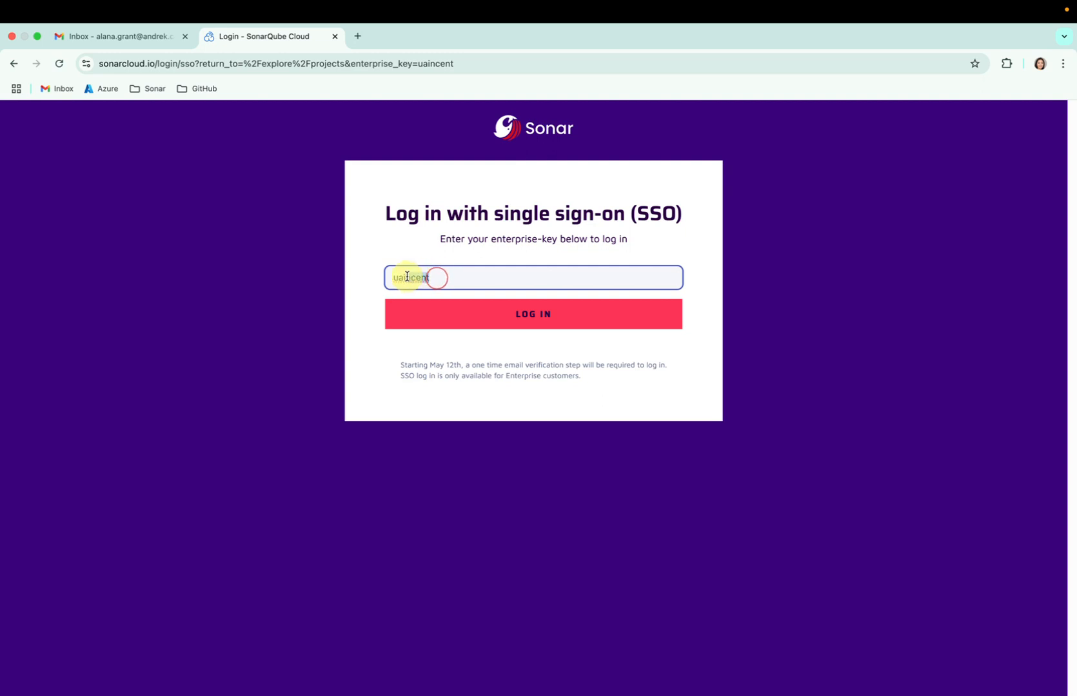
{"action": "left_click_drag", "start_coordinate": [435, 278], "coordinate": [382, 279]}
{"action": "left_click", "coordinate": [403, 65]}
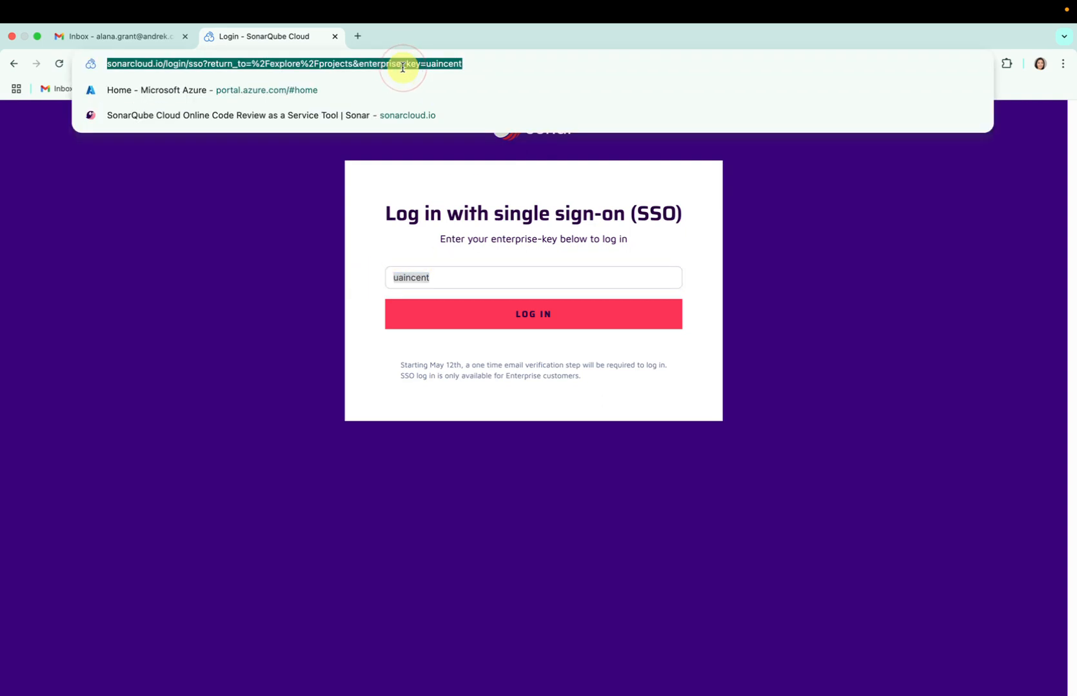
{"action": "key", "text": "super+v"}
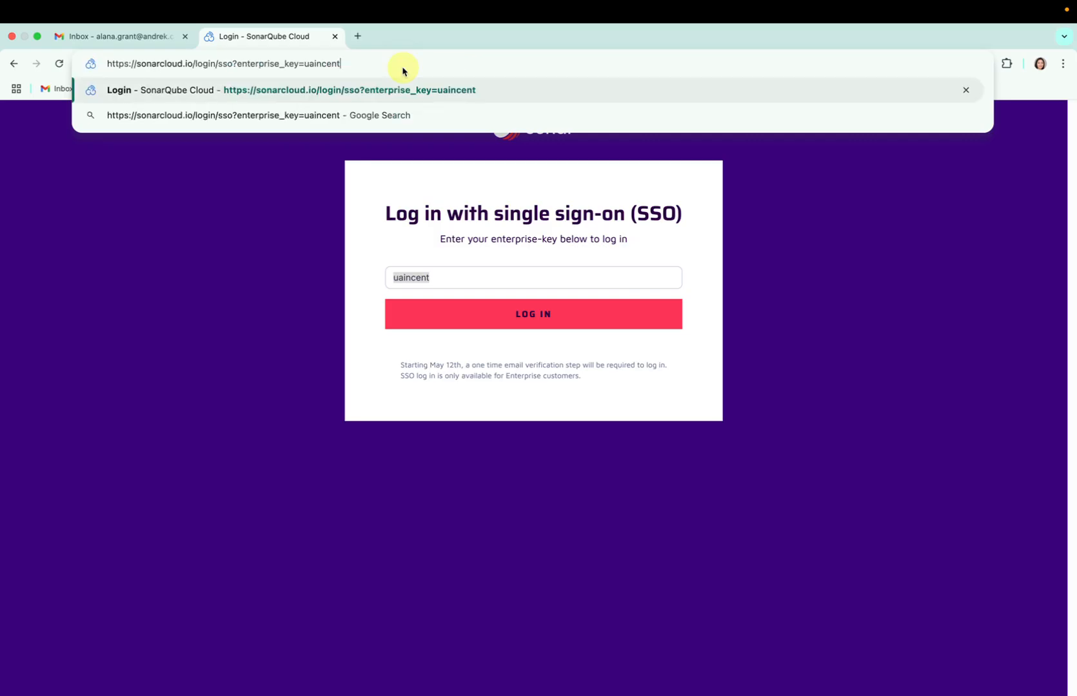
{"action": "key", "text": "Return"}
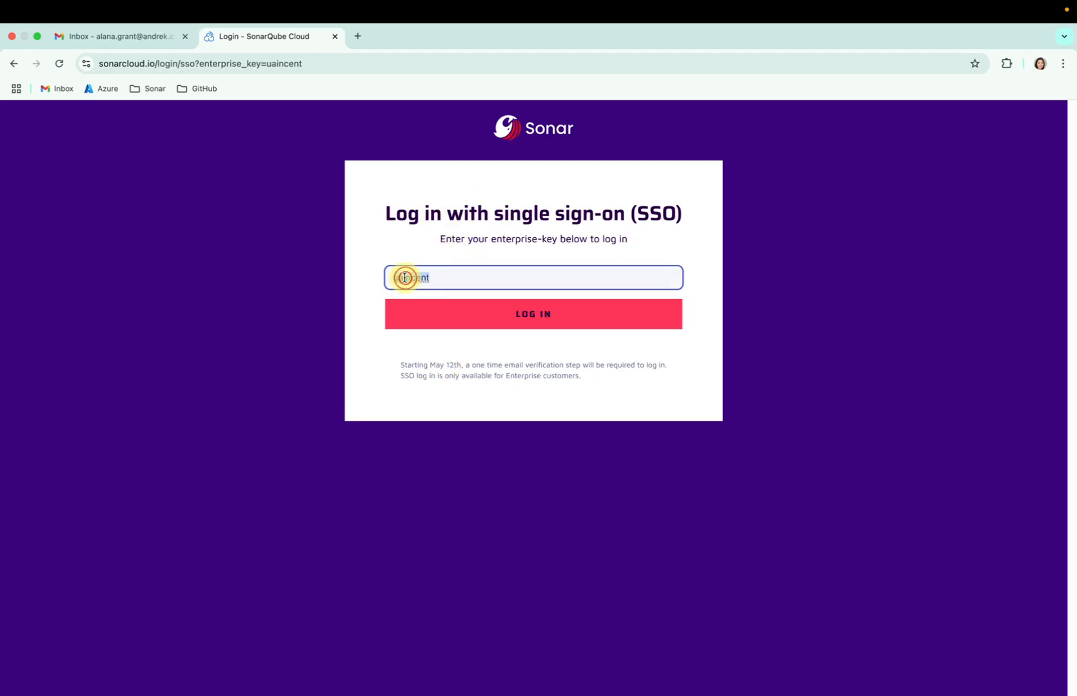
{"action": "left_click", "coordinate": [447, 278]}
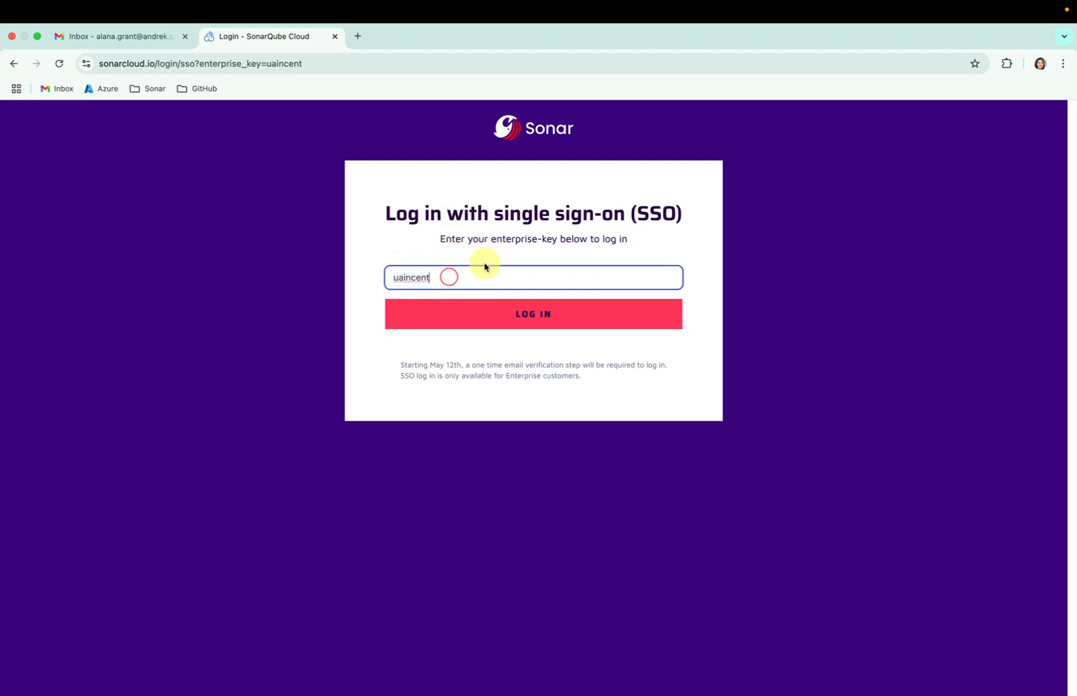
{"action": "left_click", "coordinate": [511, 318]}
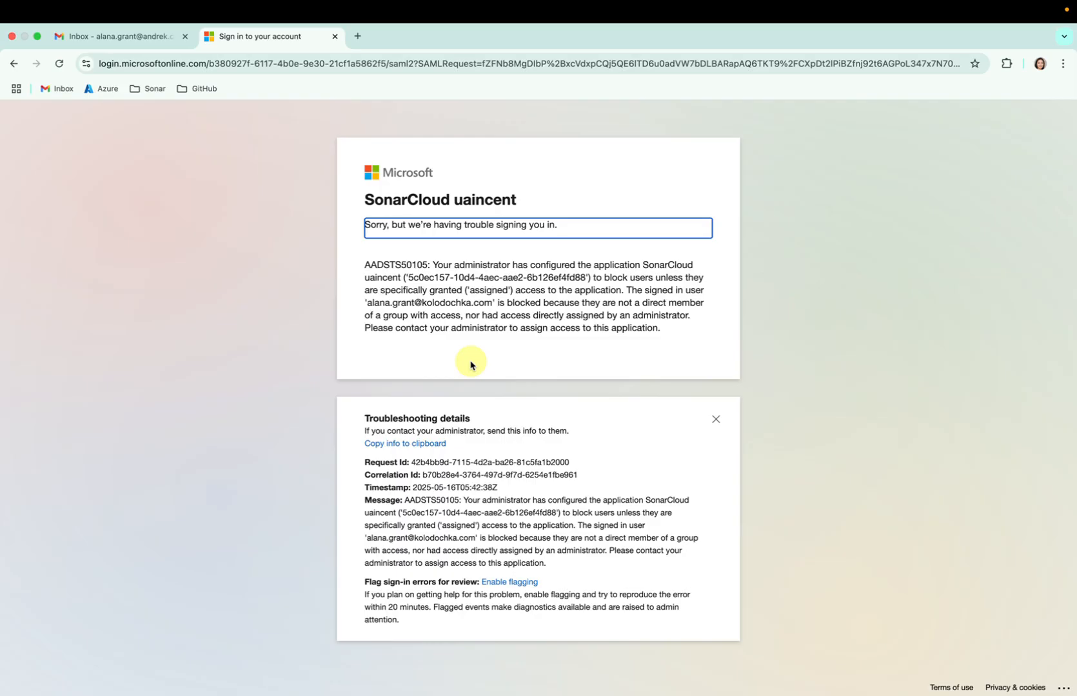
In the administrator's Azure window, go from Attributes & Claims back to SonarCloud uaincent's single sign-on page
{"action": "key", "text": "ctrl+Left"}
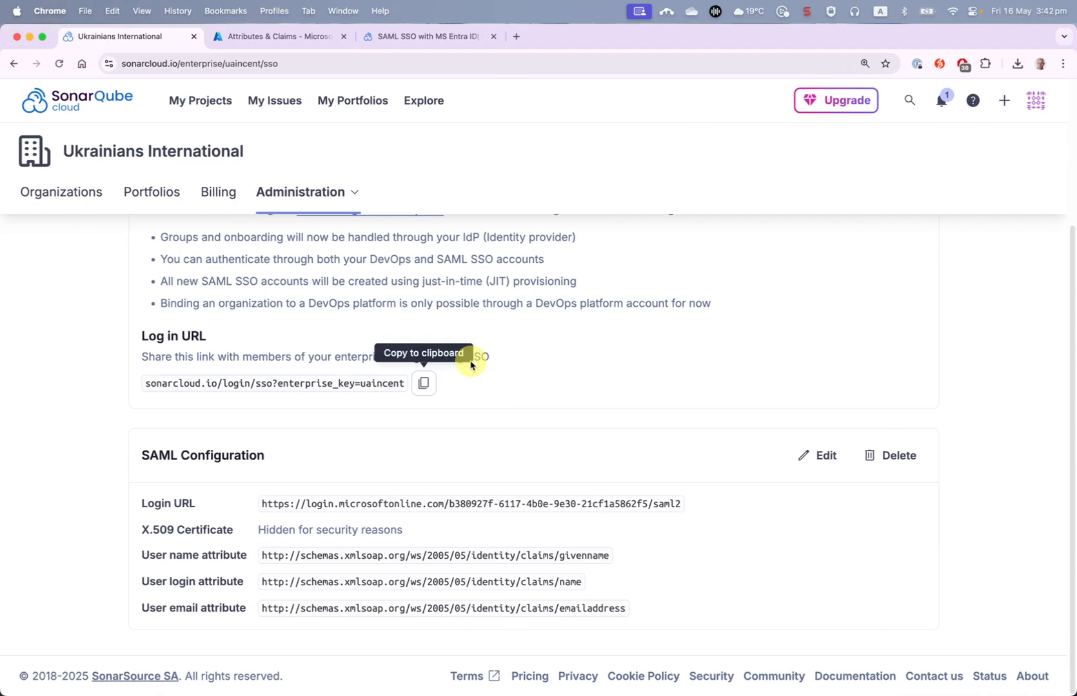
{"action": "left_click", "coordinate": [264, 36]}
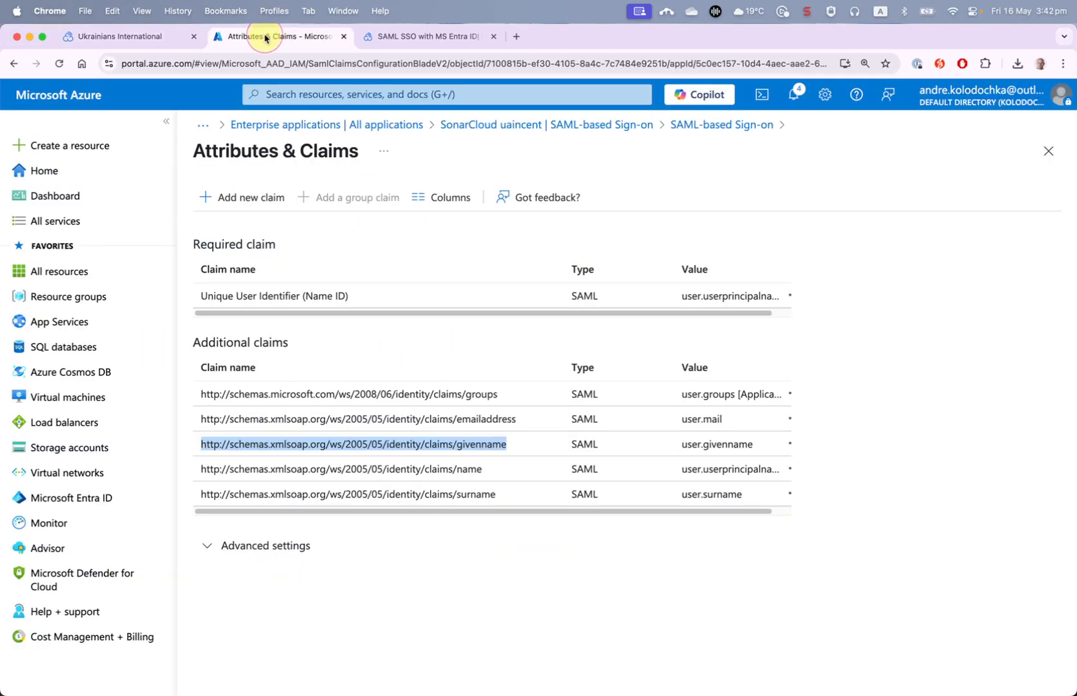
{"action": "left_click", "coordinate": [564, 129]}
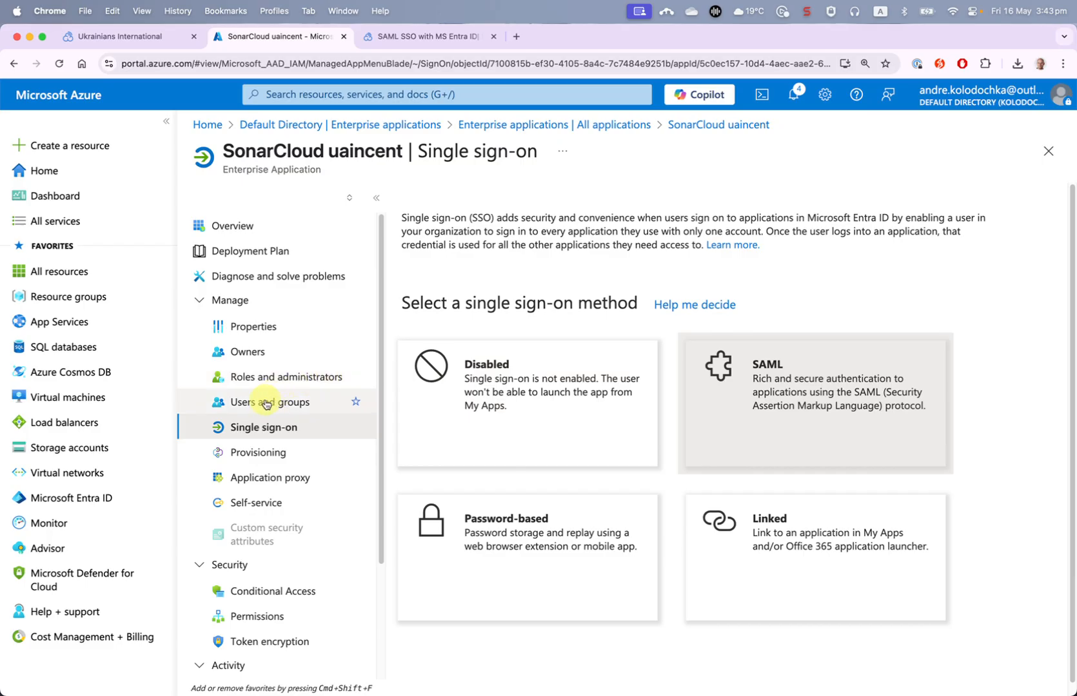
Assign the SonarCloudUaincUsers and SonarCloudUaincAdmins groups to the application
{"action": "left_click", "coordinate": [241, 403]}
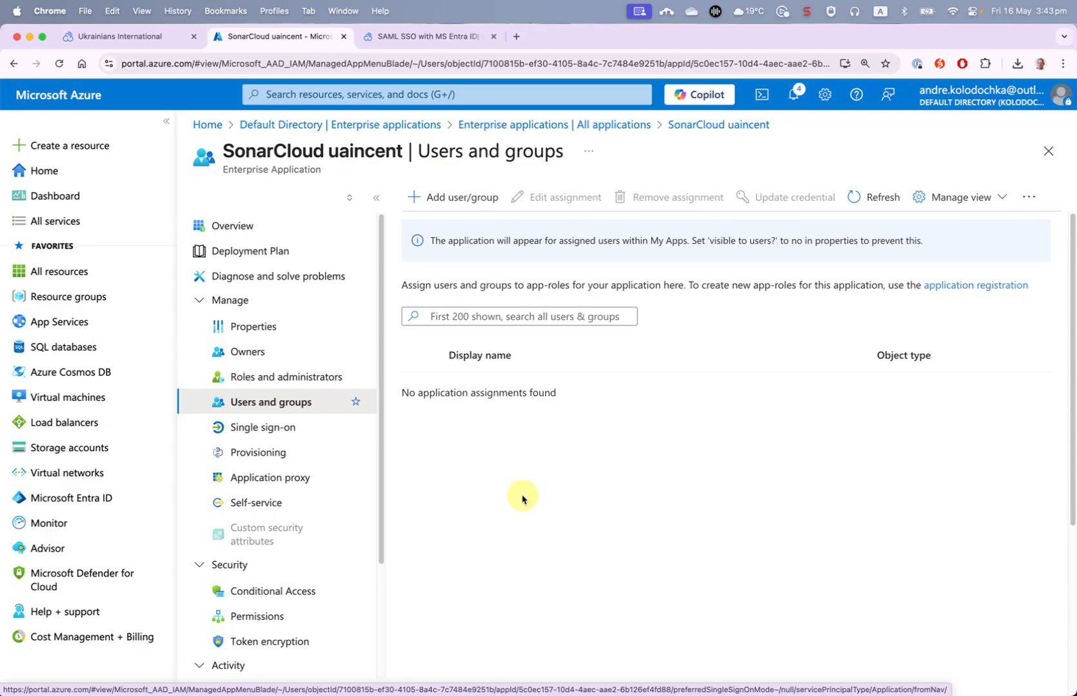
{"action": "left_click", "coordinate": [445, 202]}
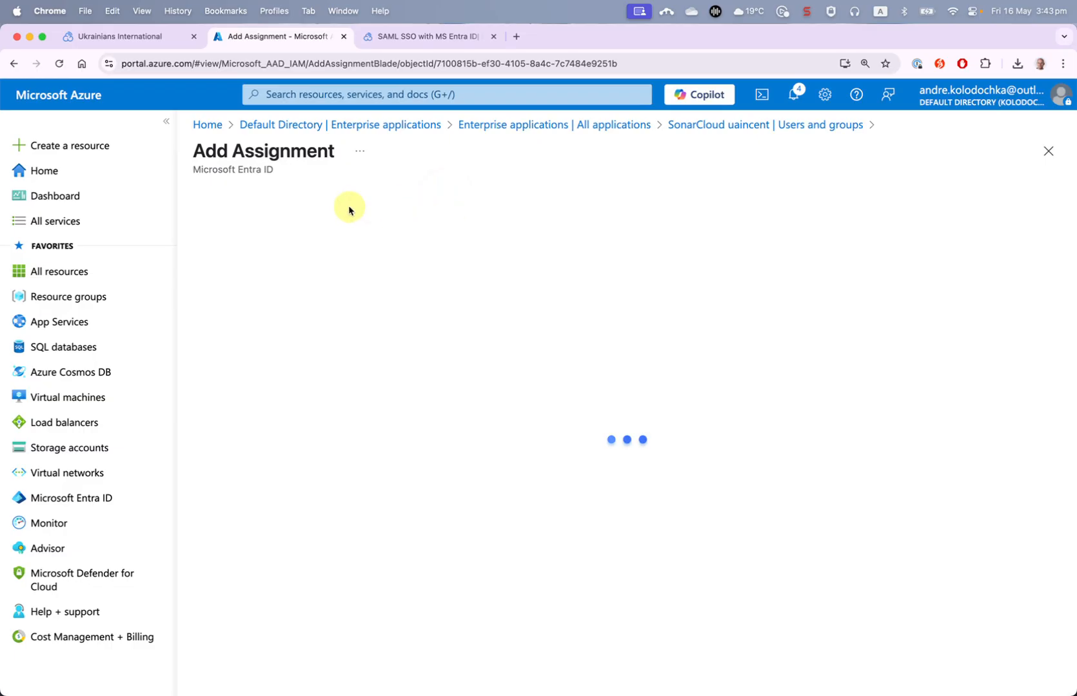
{"action": "left_click", "coordinate": [239, 227]}
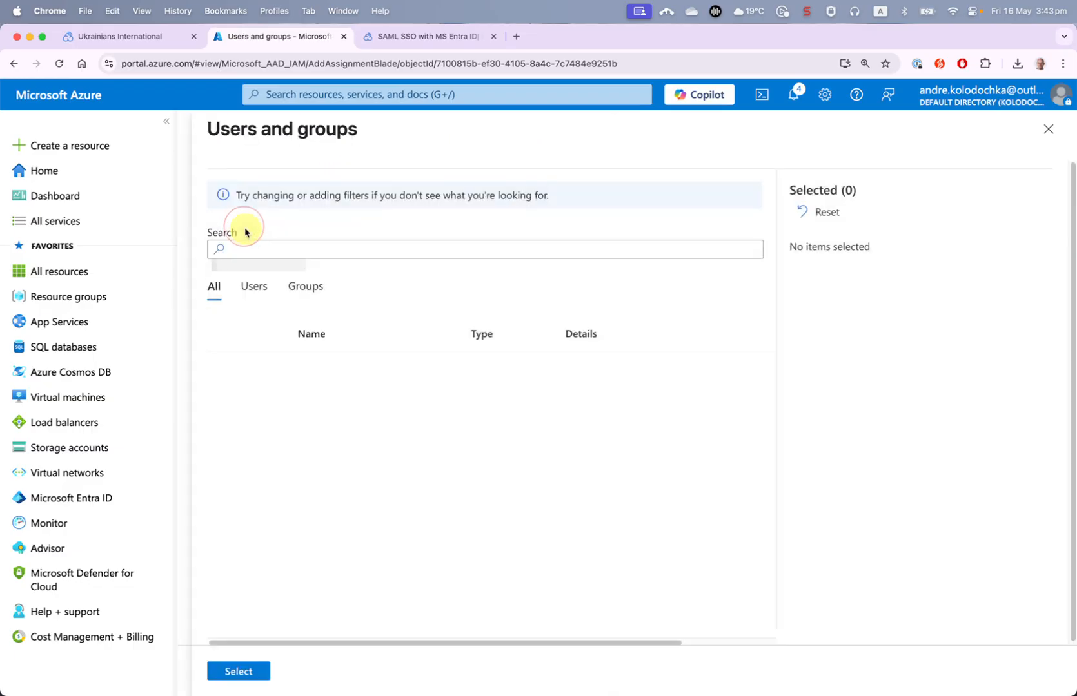
{"action": "left_click", "coordinate": [234, 250]}
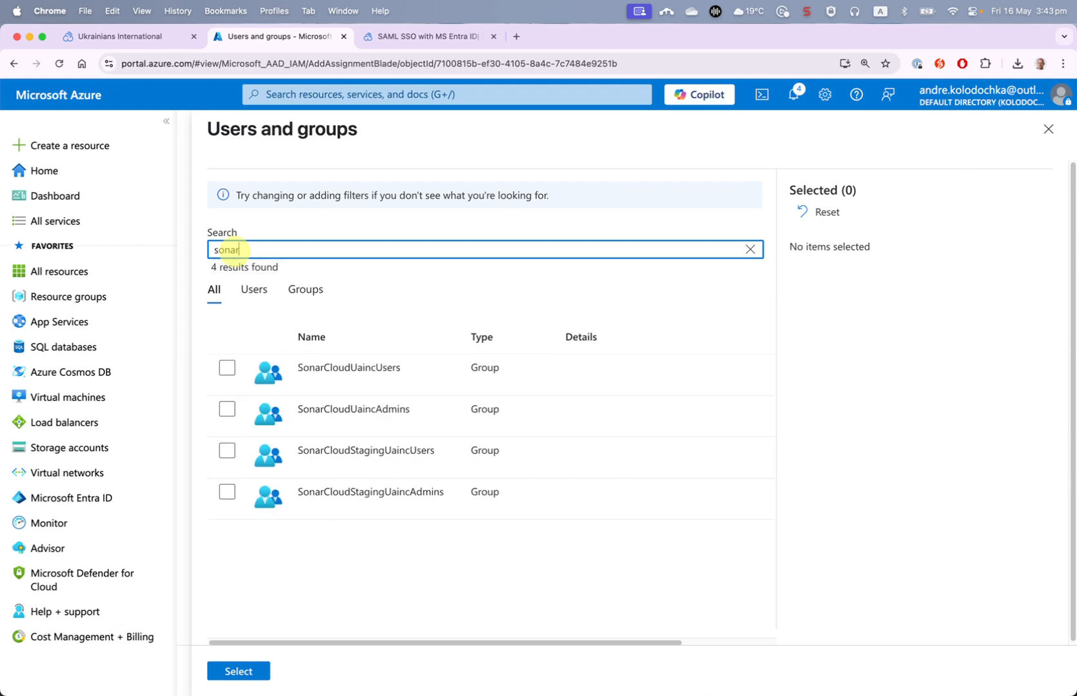
{"action": "left_click", "coordinate": [227, 369]}
{"action": "left_click", "coordinate": [227, 408]}
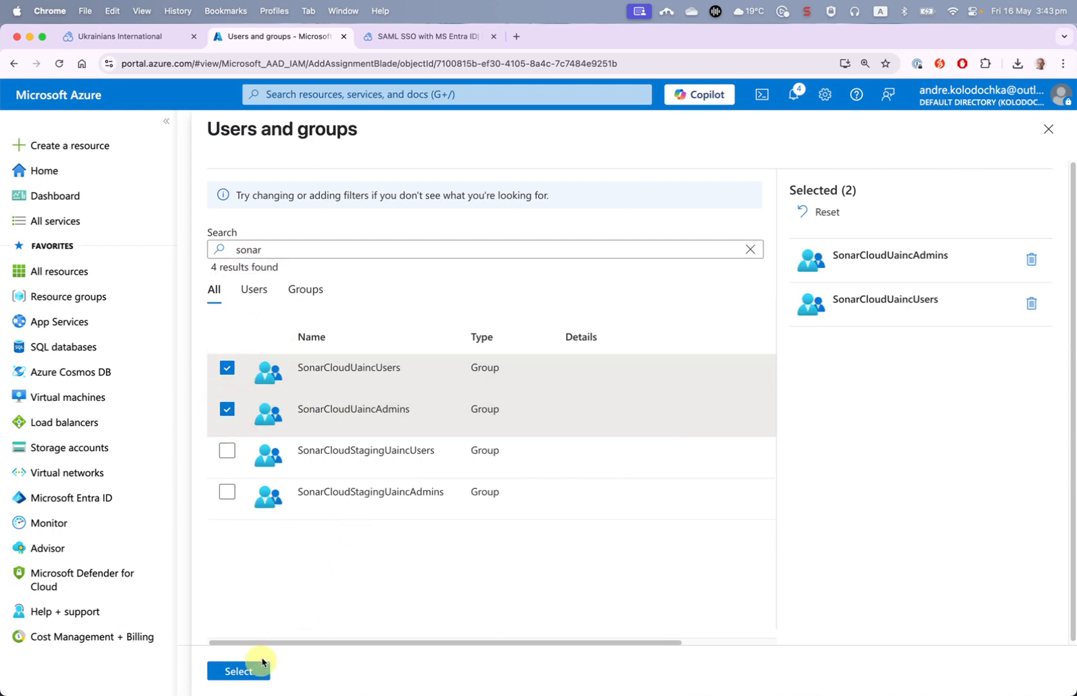
{"action": "left_click", "coordinate": [234, 672]}
{"action": "left_click", "coordinate": [225, 672]}
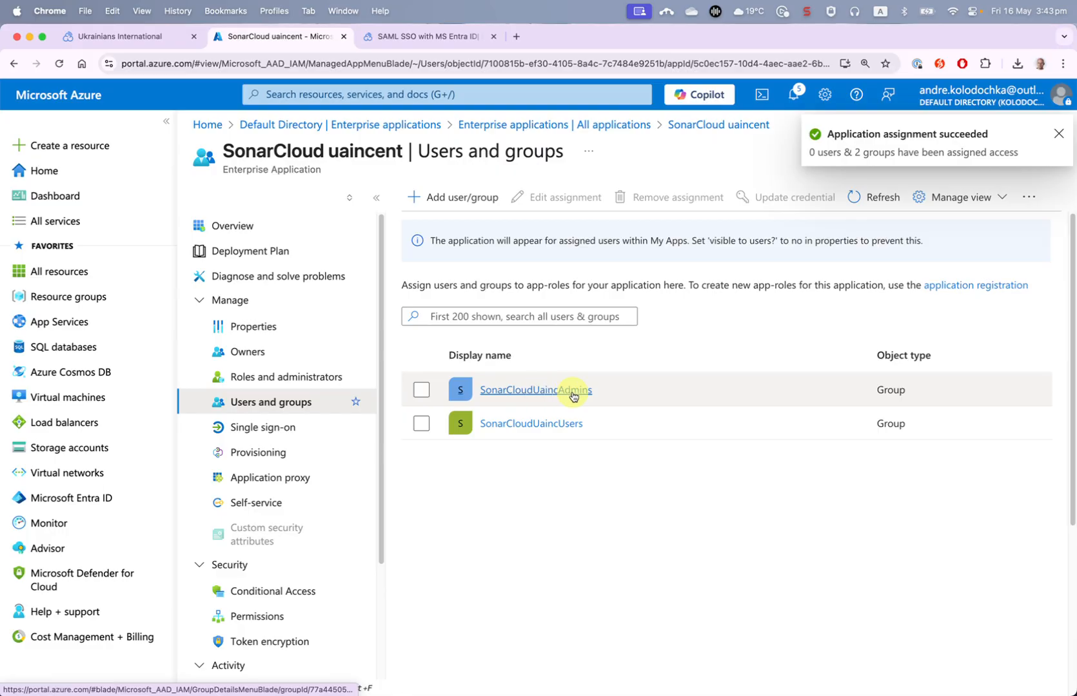
Check the SonarCloudUaincAdmins group's members, then return to the test user's window
{"action": "left_click", "coordinate": [541, 390]}
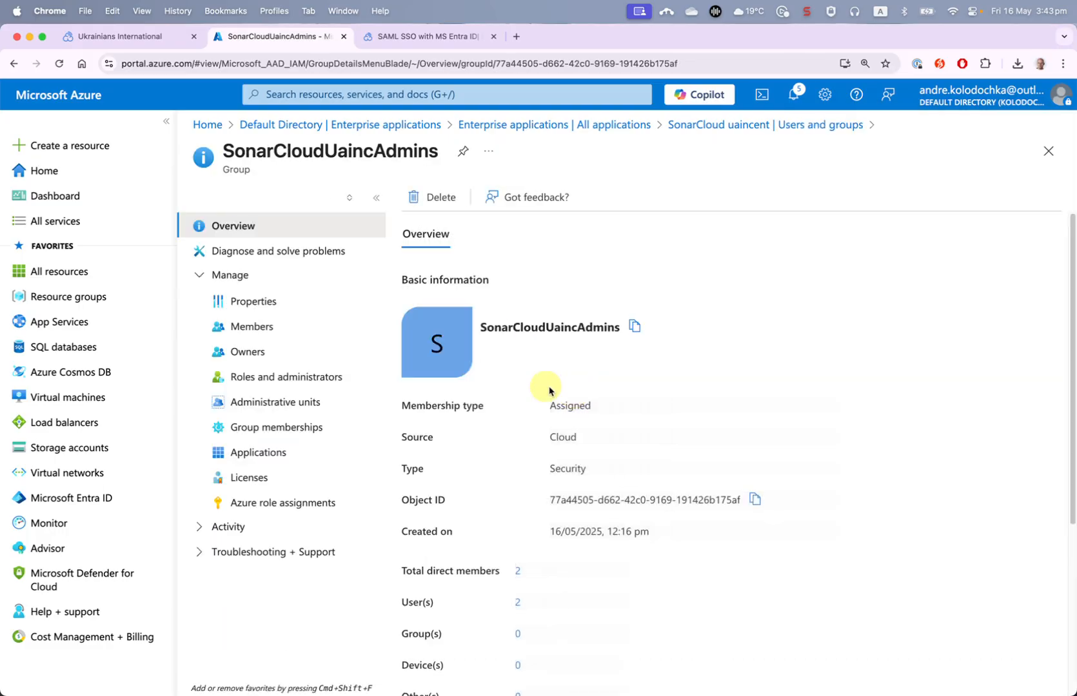
{"action": "left_click", "coordinate": [256, 326]}
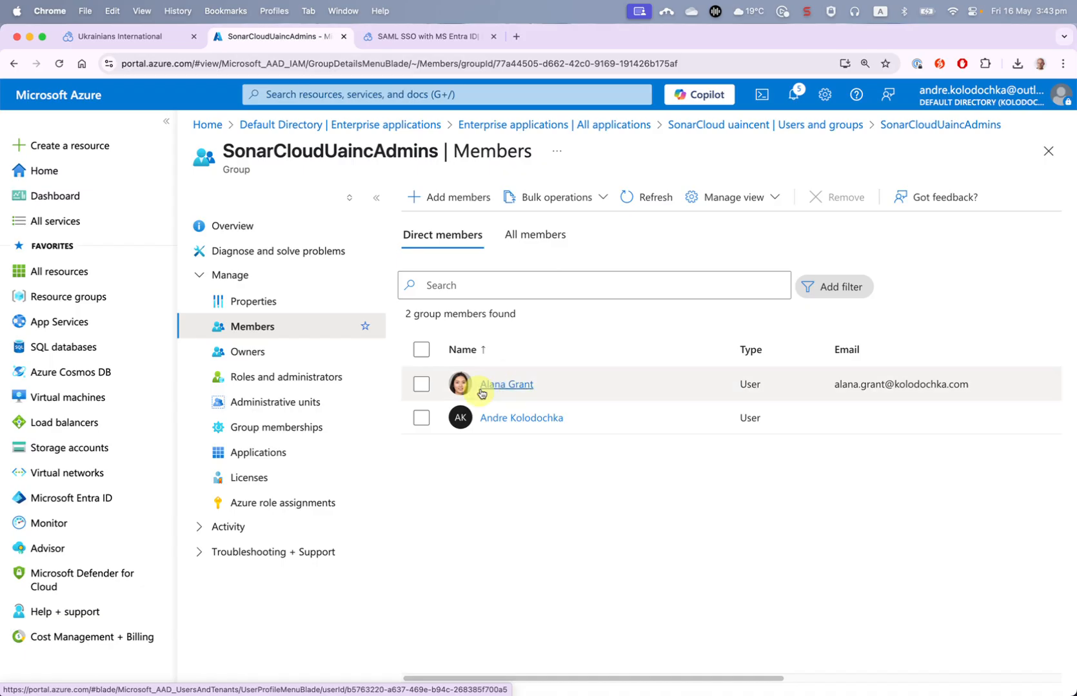
{"action": "key", "text": "super+bracketleft"}
{"action": "key", "text": "super+bracketleft"}
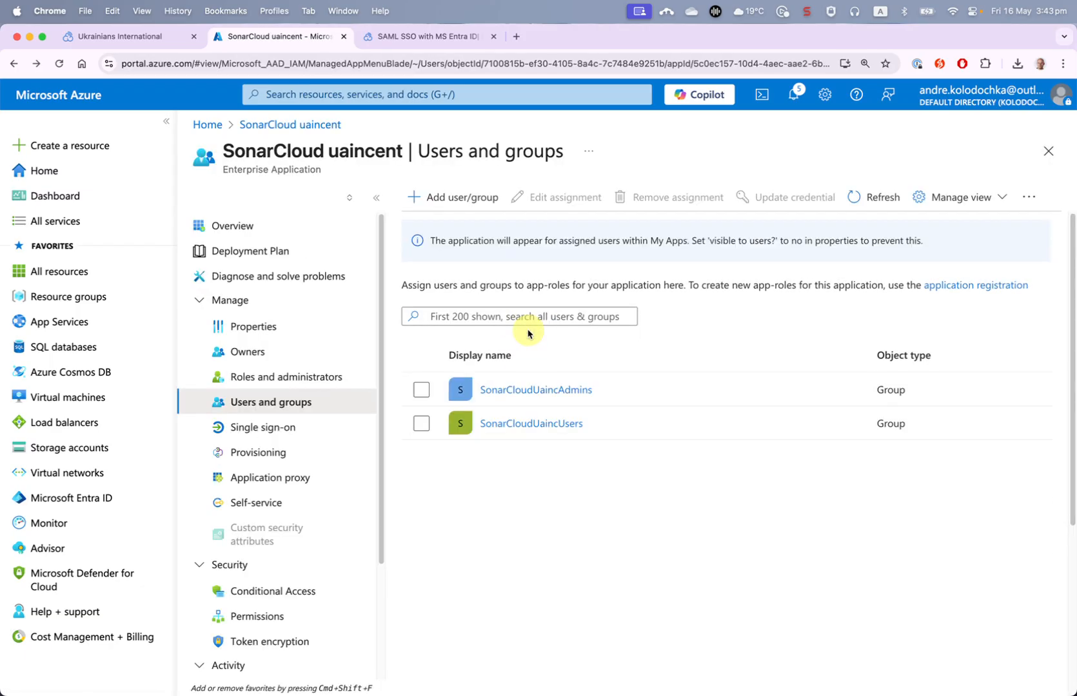
{"action": "key", "text": "ctrl+Right"}
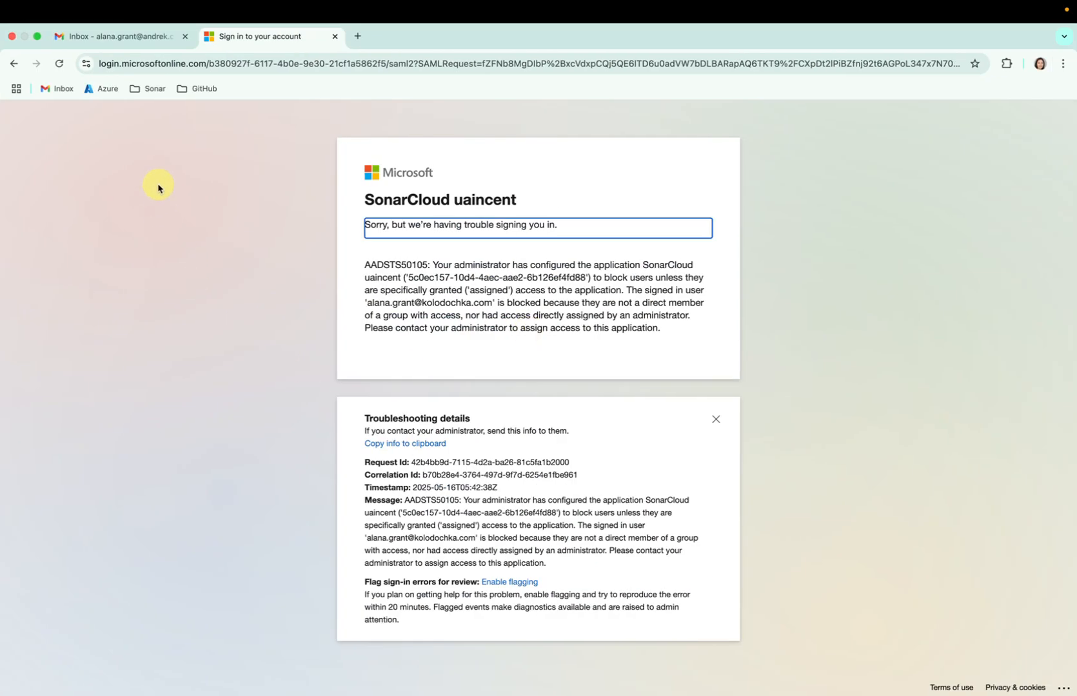
Reopen SonarCloud from the Sonar bookmarks and retry the SSO login with enterprise key uaincent
{"action": "left_click", "coordinate": [152, 90]}
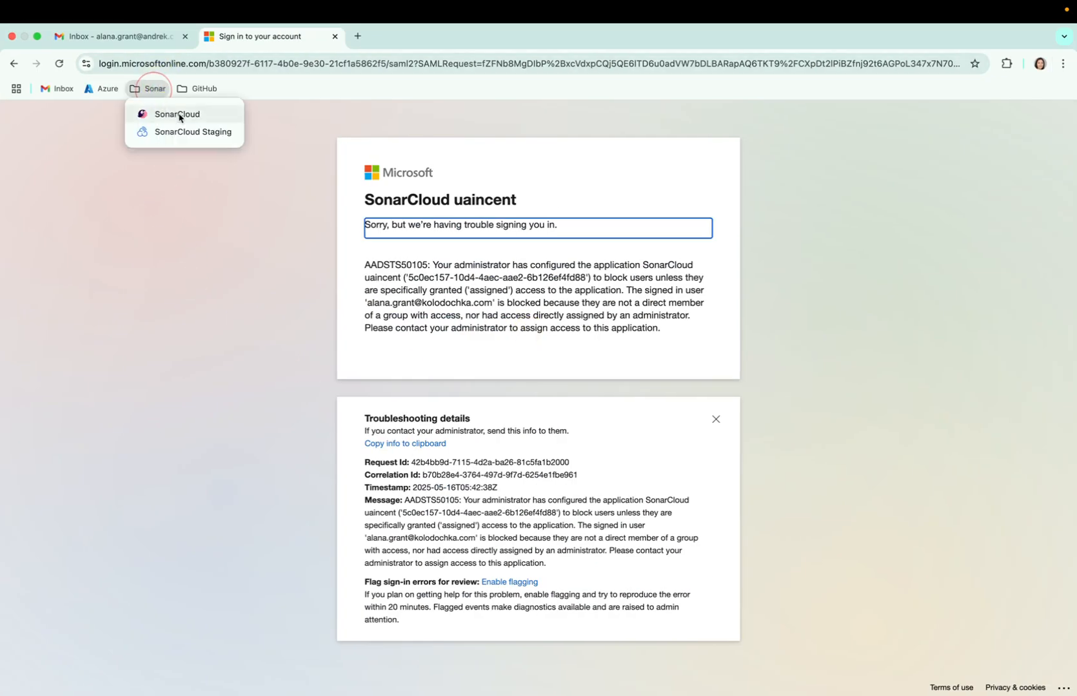
{"action": "left_click", "coordinate": [179, 114]}
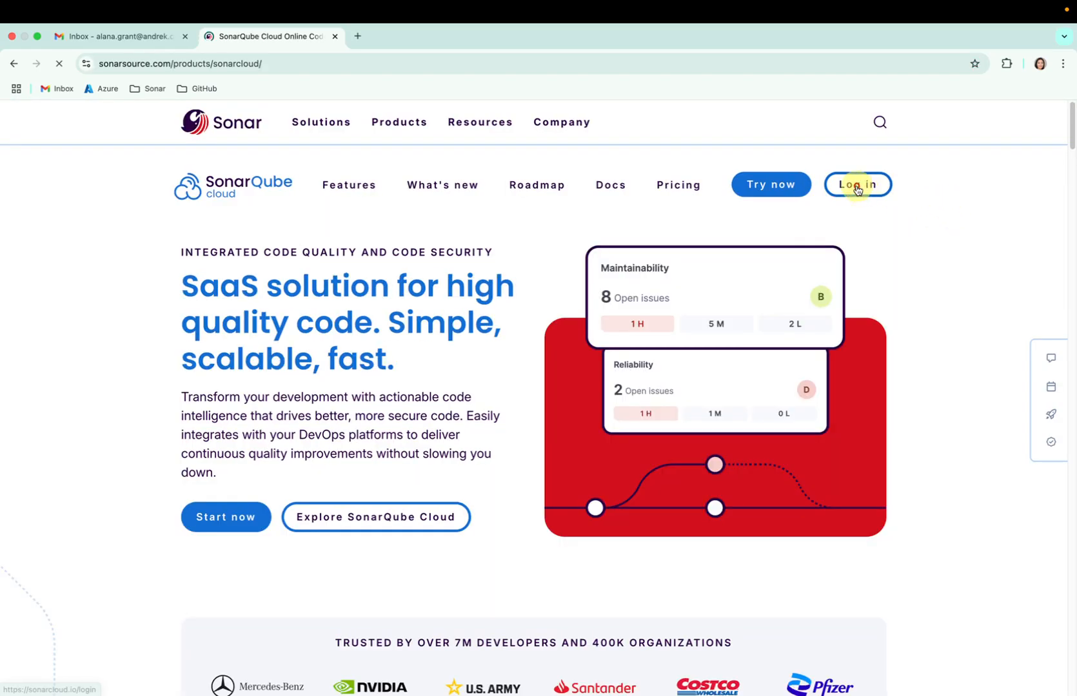
{"action": "left_click", "coordinate": [857, 185]}
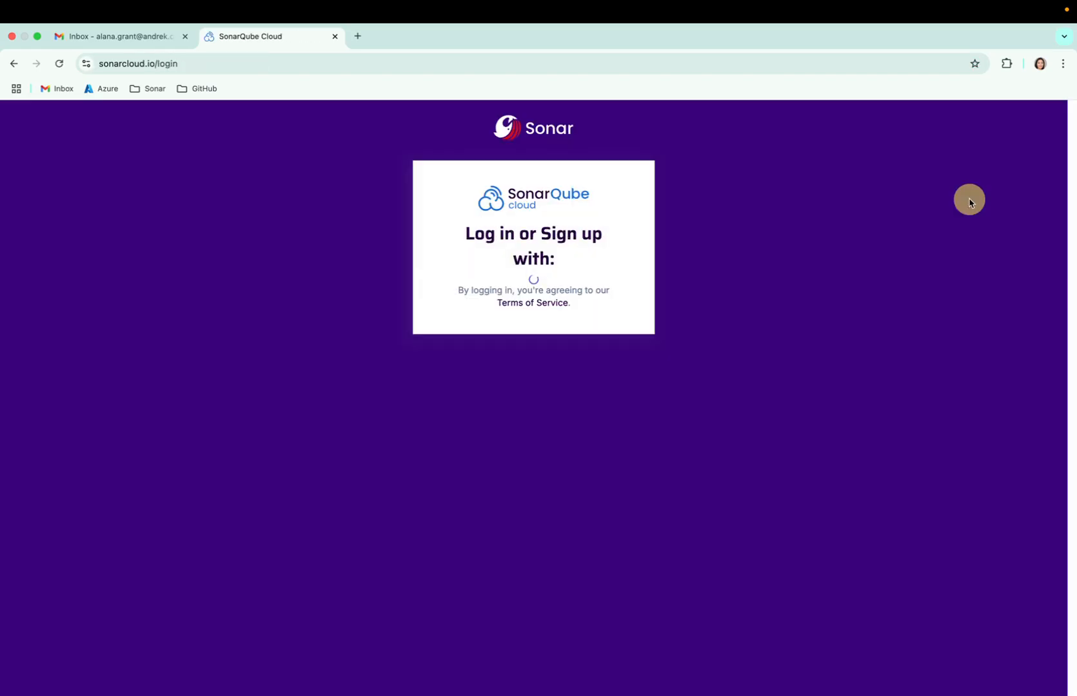
{"action": "left_click", "coordinate": [519, 510]}
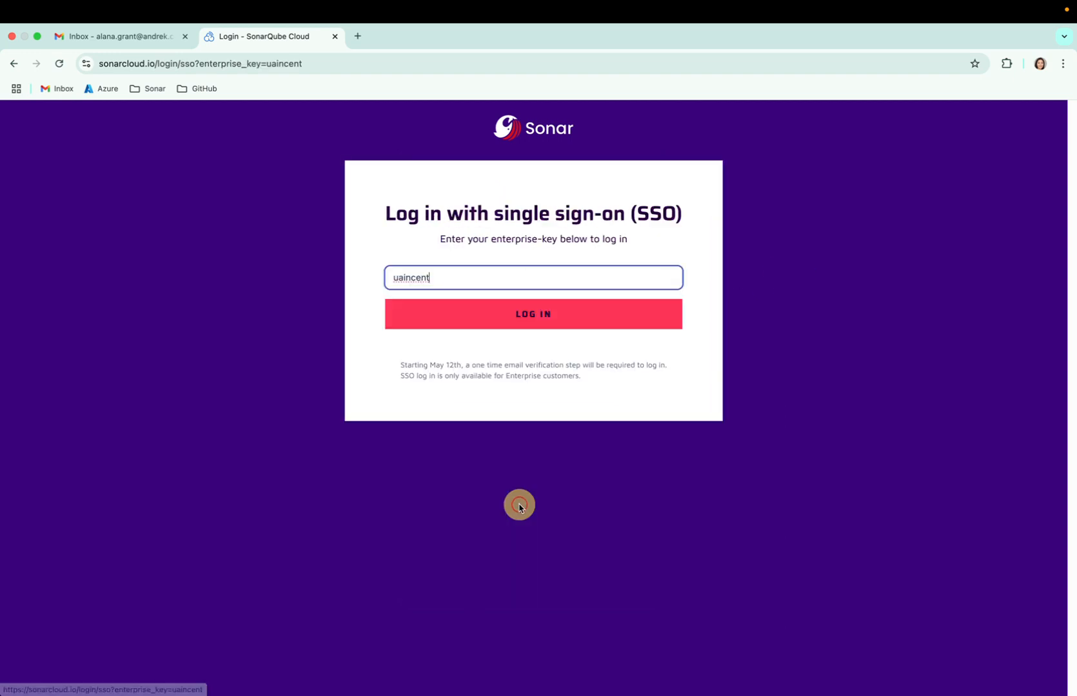
{"action": "left_click", "coordinate": [494, 313]}
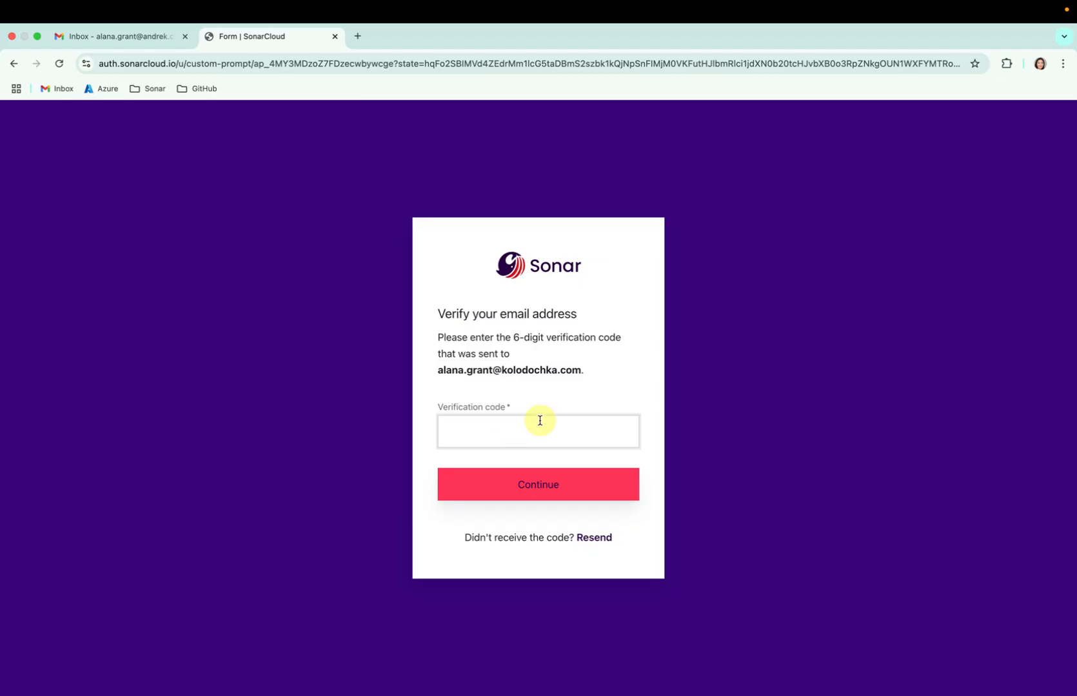
Load portal.azure.com in a new tab, then return to the SonarCloud verification code field
{"action": "left_click", "coordinate": [357, 36]}
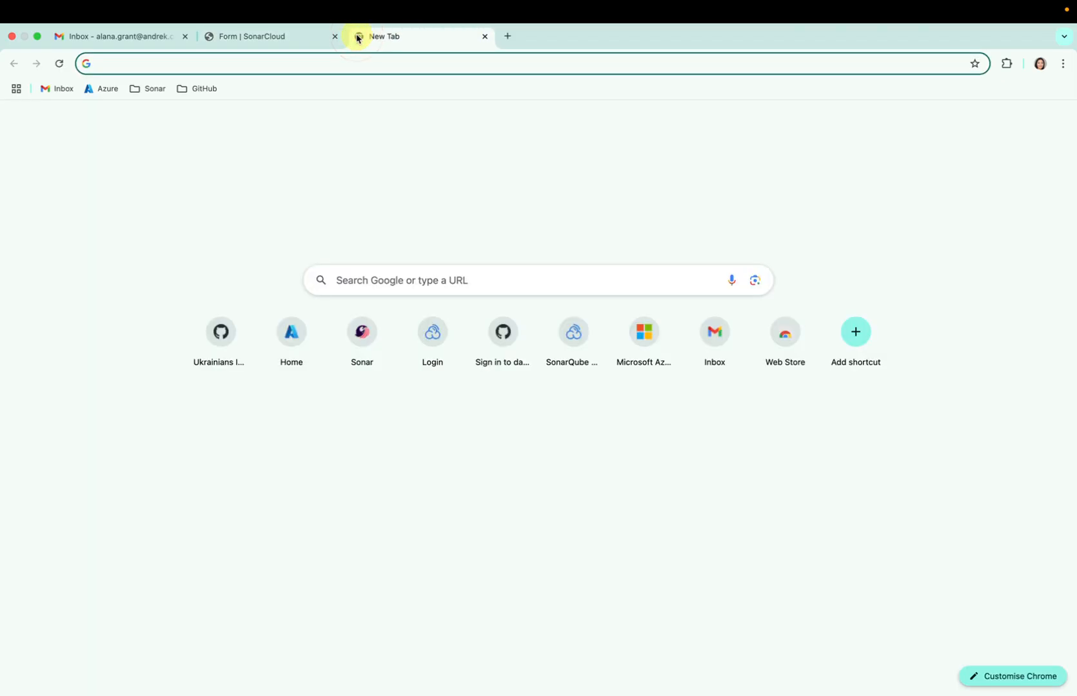
{"action": "type", "text": "port"}
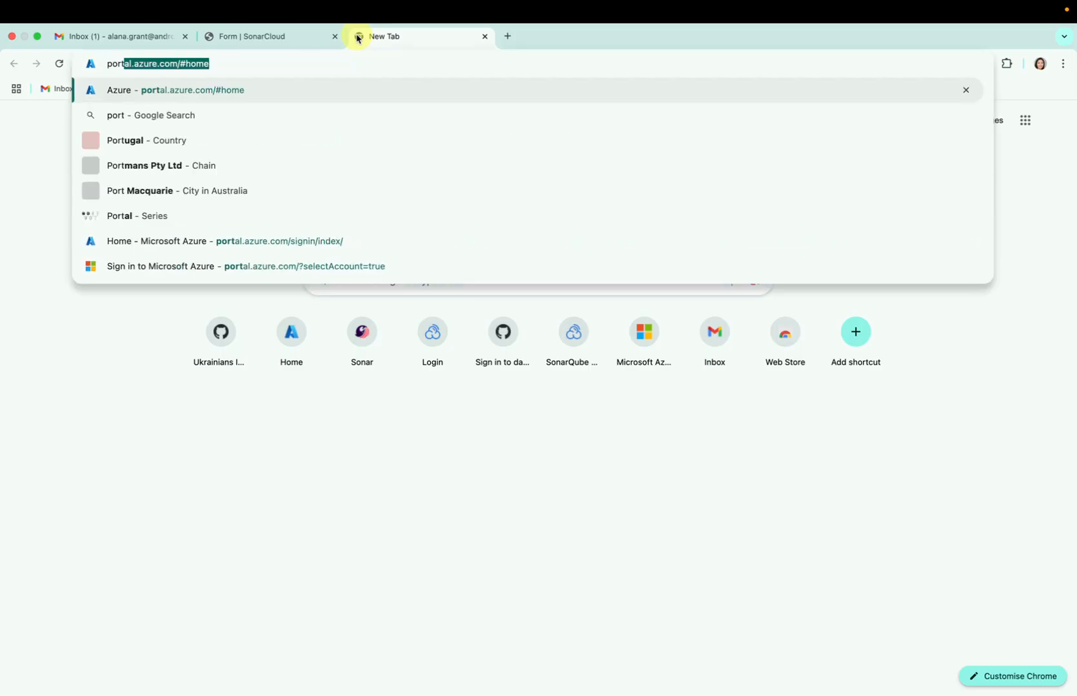
{"action": "key", "text": "Return"}
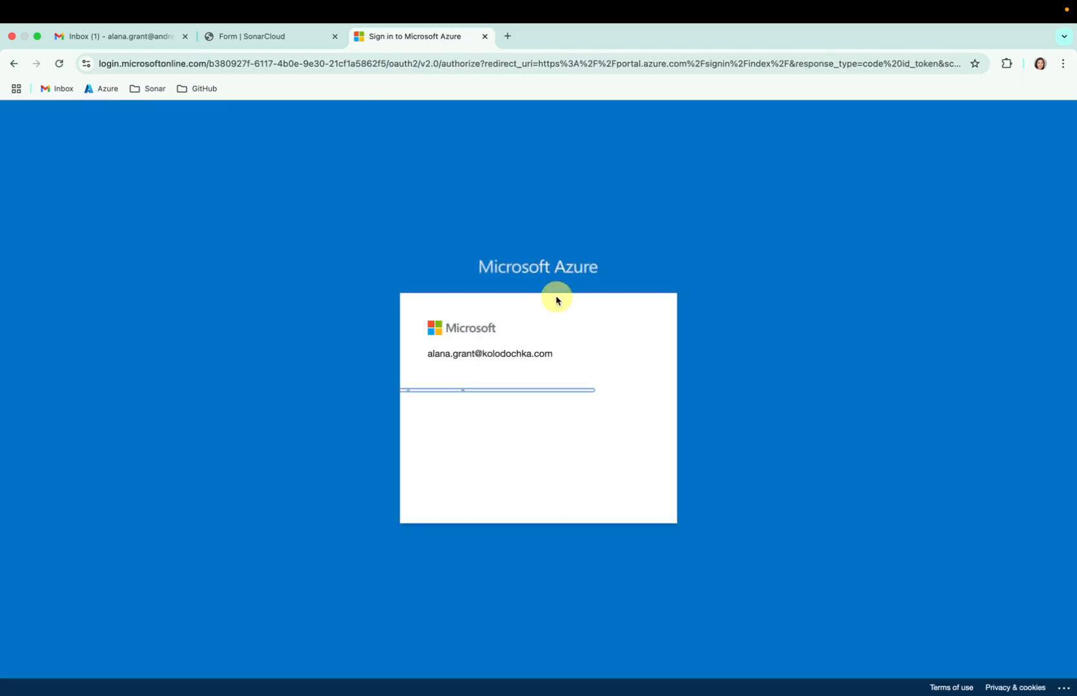
{"action": "left_click", "coordinate": [253, 38]}
{"action": "left_click", "coordinate": [510, 435]}
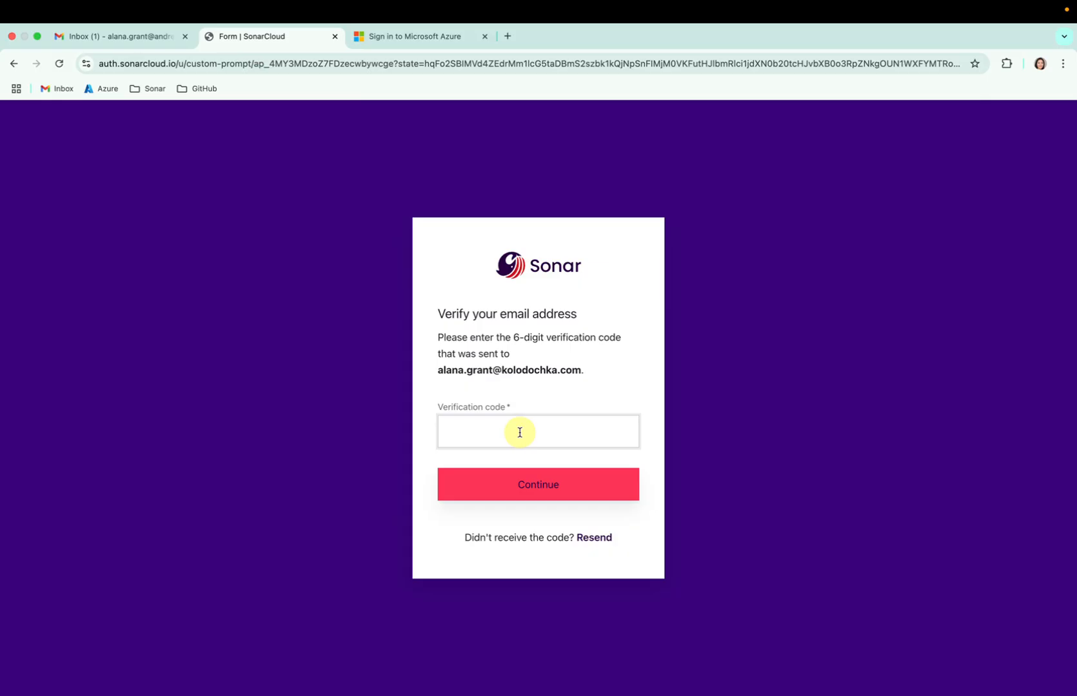
Copy the one-time code from SonarQube Cloud's Gmail message into the verification field and submit it
{"action": "left_click", "coordinate": [520, 432]}
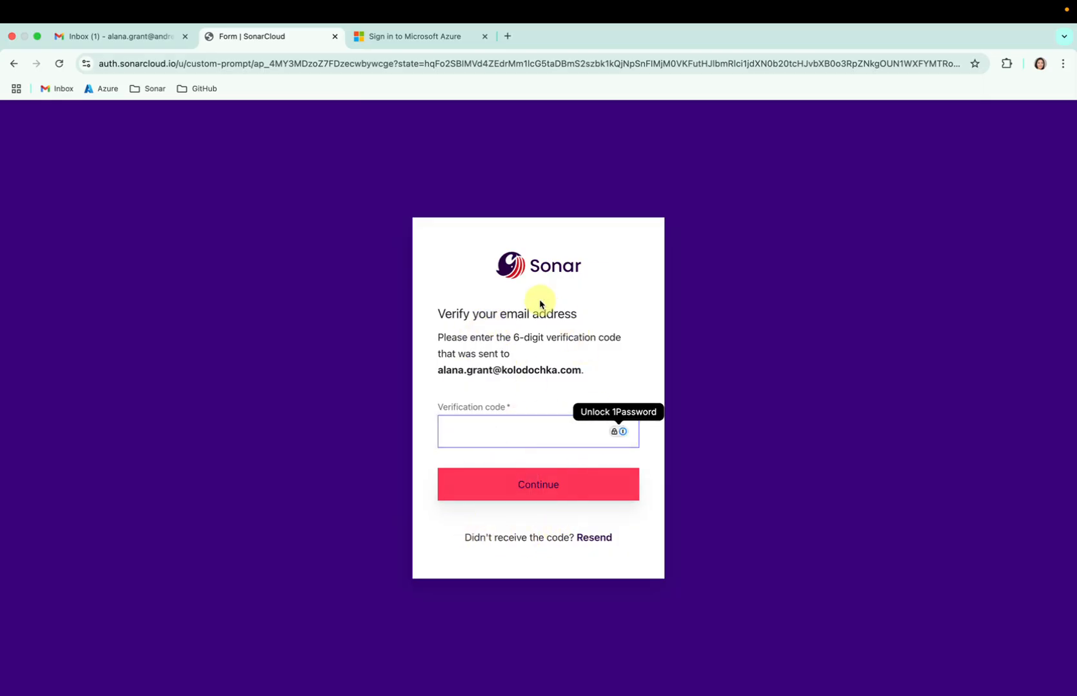
{"action": "left_click", "coordinate": [101, 36]}
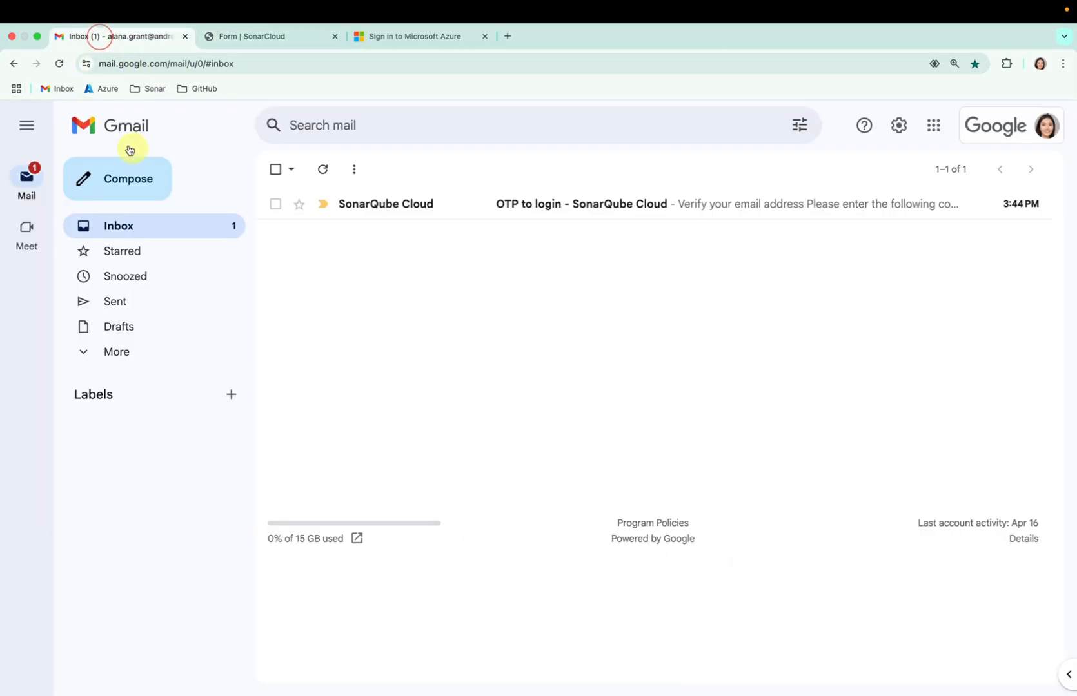
{"action": "left_click", "coordinate": [547, 204]}
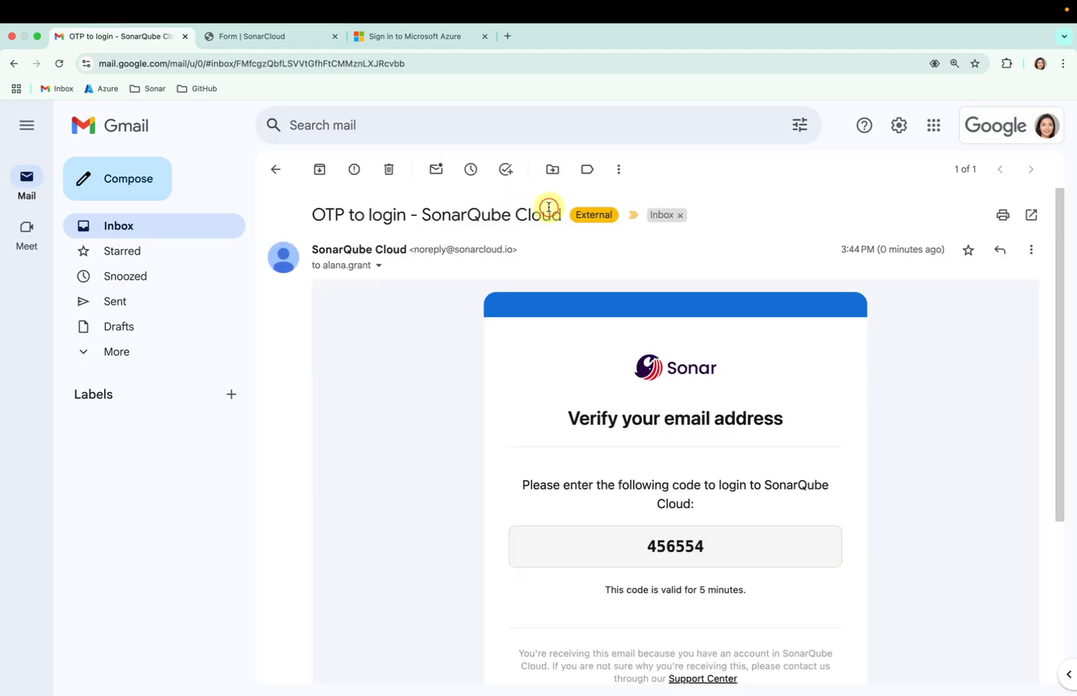
{"action": "double_click", "coordinate": [682, 544]}
{"action": "key", "text": "super+c"}
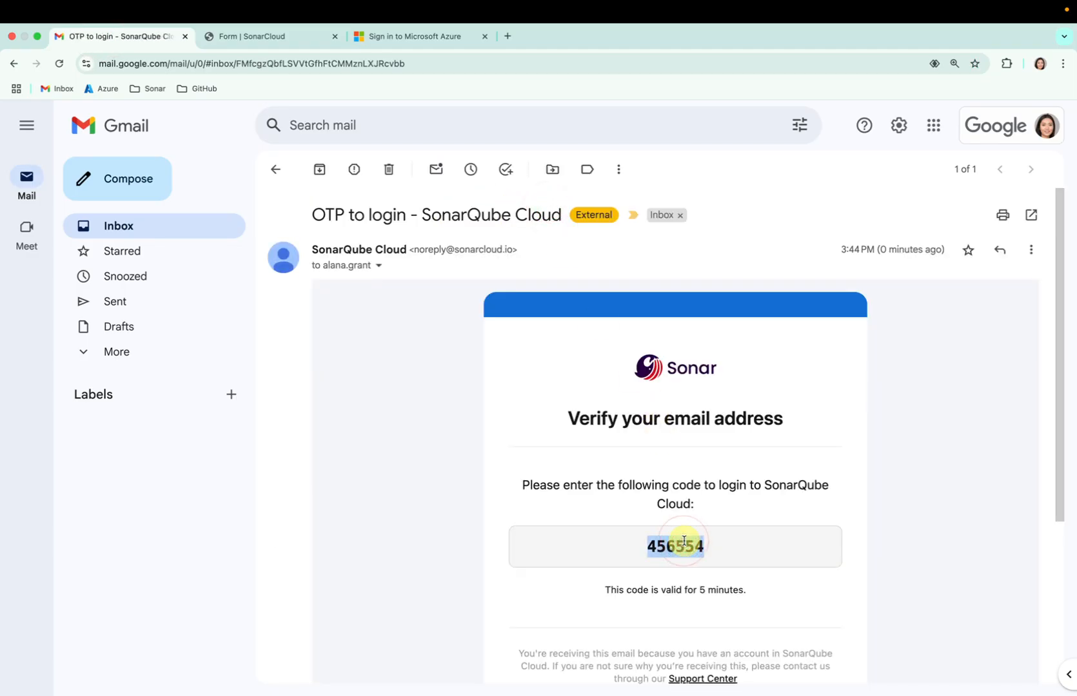
{"action": "left_click", "coordinate": [269, 36]}
{"action": "key", "text": "super+v"}
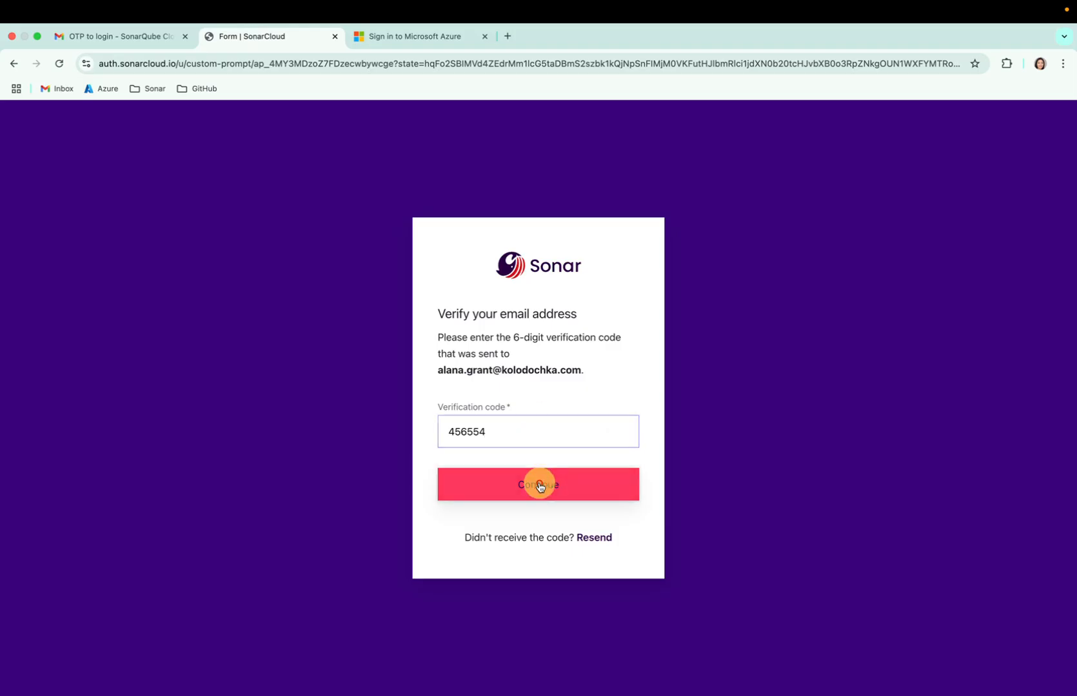
{"action": "left_click", "coordinate": [538, 484]}
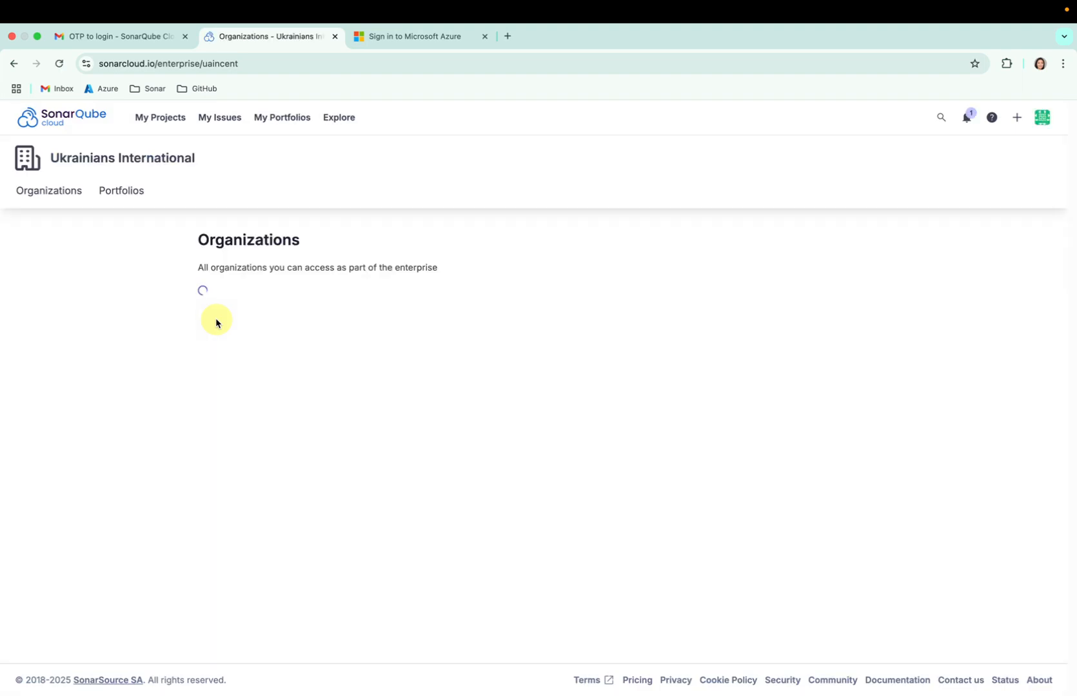
Open the account menu and check the signed-in user's display name and SSO badge
{"action": "left_click", "coordinate": [1044, 120]}
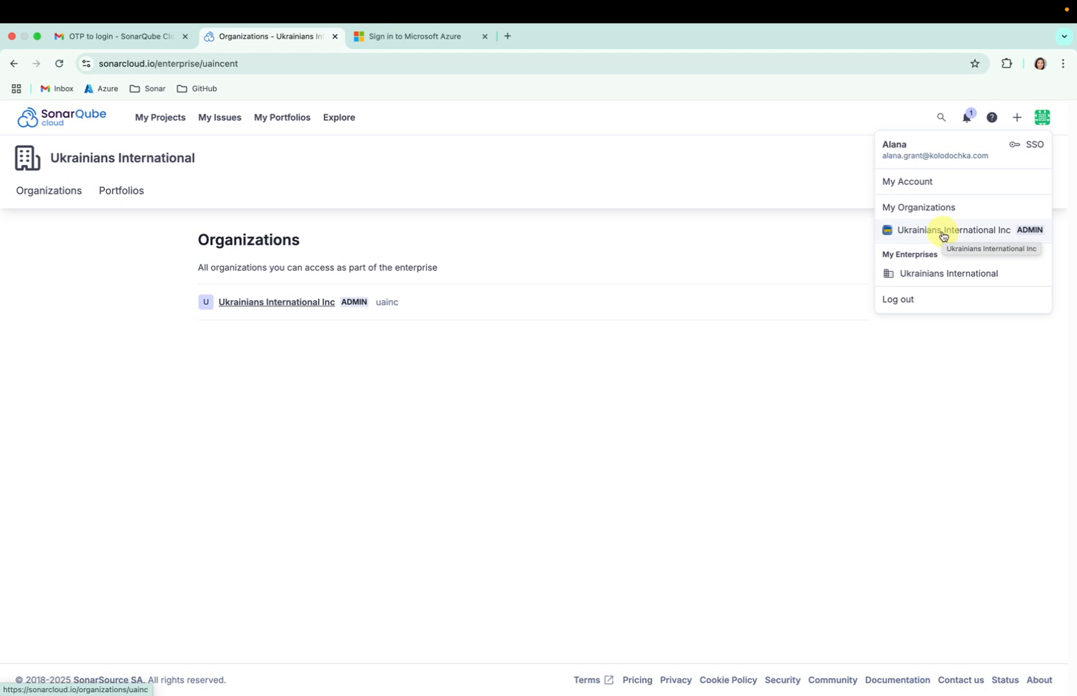
{"action": "double_click", "coordinate": [903, 145]}
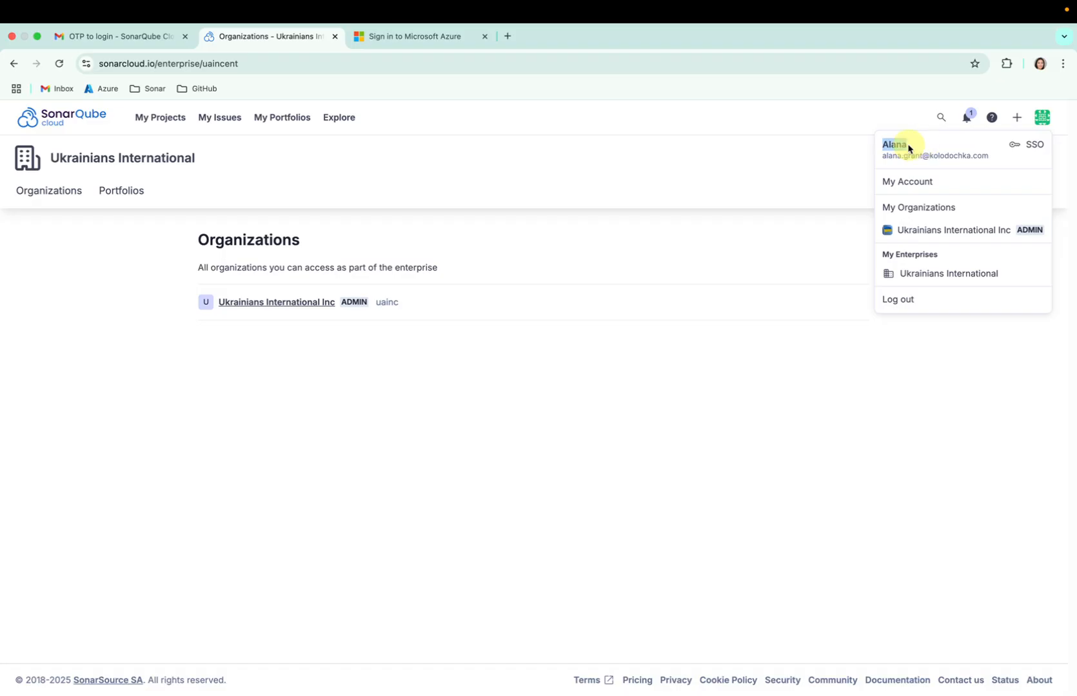
{"action": "left_click", "coordinate": [913, 145]}
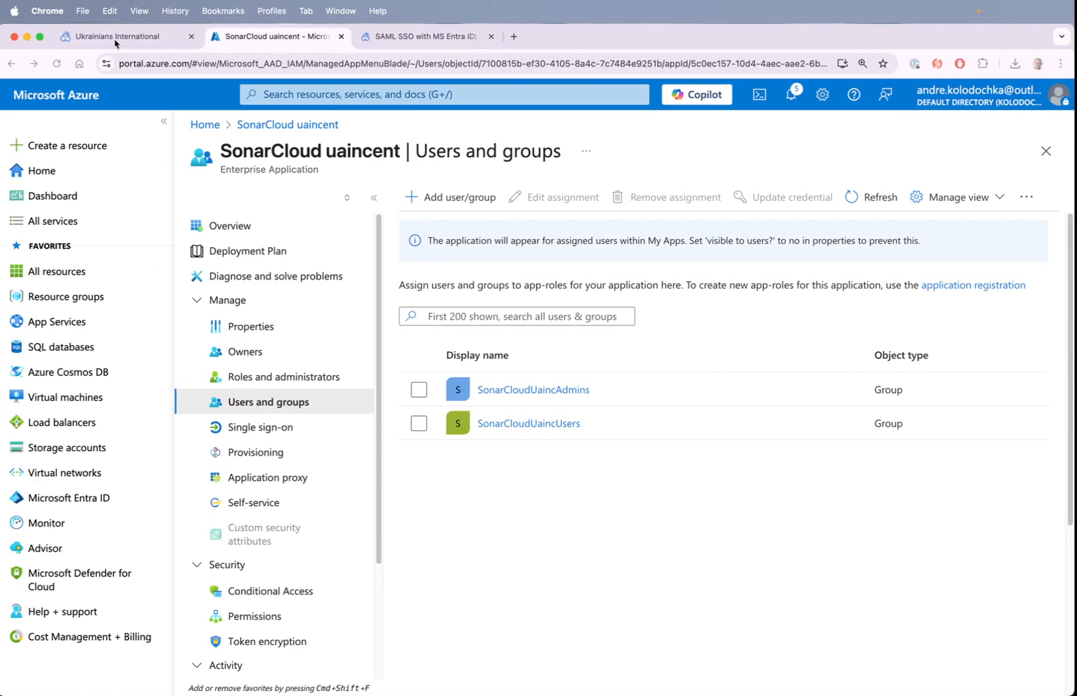
Go to Single sign-on, edit Attributes & Claims, and highlight the emailaddress claim's namespace
{"action": "left_click", "coordinate": [251, 428]}
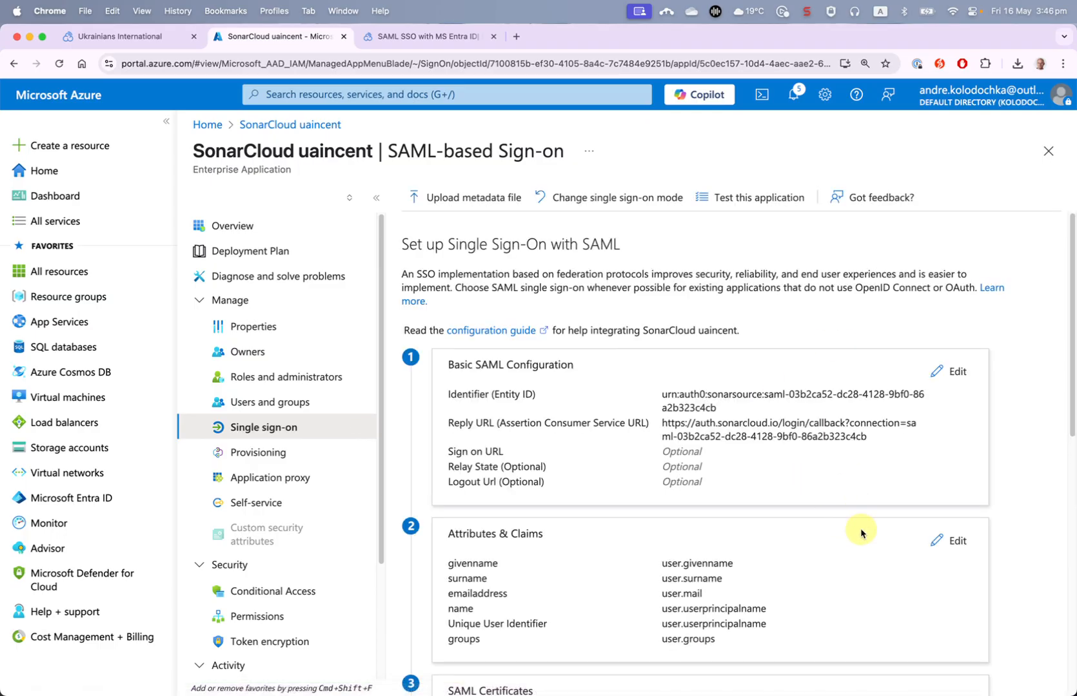
{"action": "left_click", "coordinate": [957, 541]}
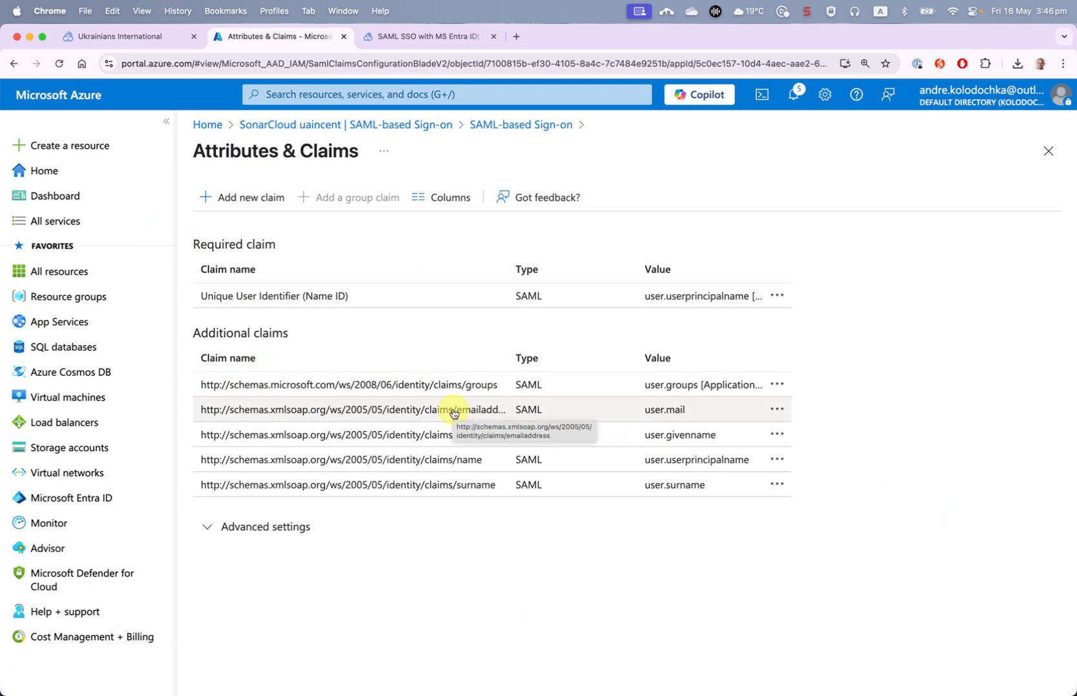
{"action": "left_click_drag", "start_coordinate": [453, 415], "coordinate": [200, 413]}
{"action": "key", "text": "super+c"}
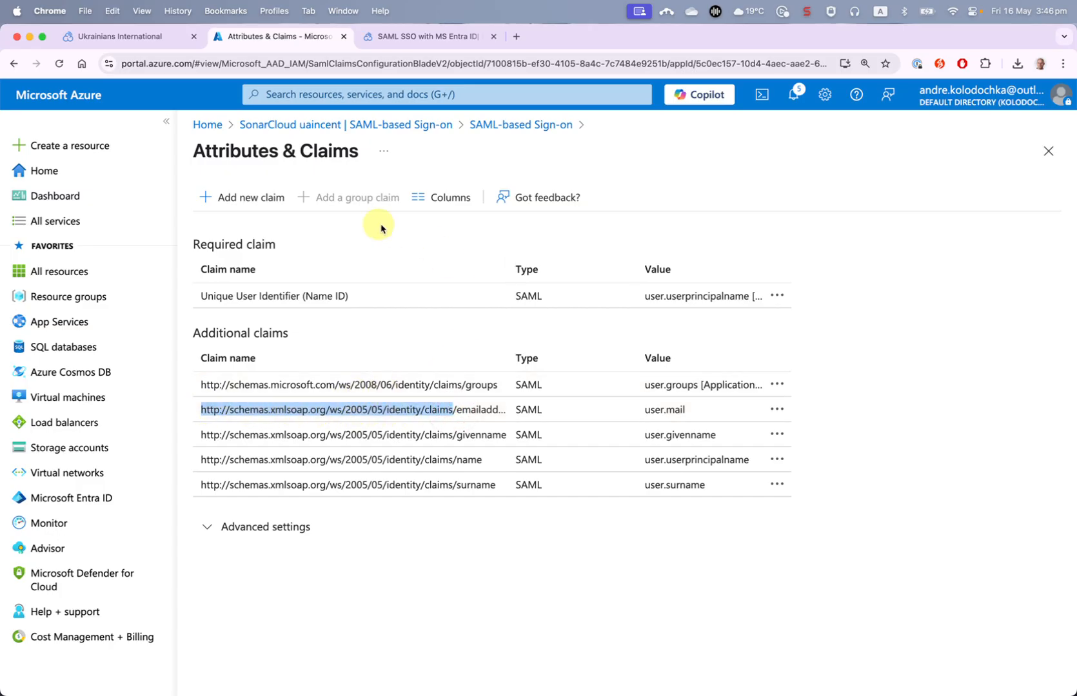
Add a new claim named firstlastname in the pasted claims namespace, sourced from user.displayname
{"action": "left_click", "coordinate": [239, 197]}
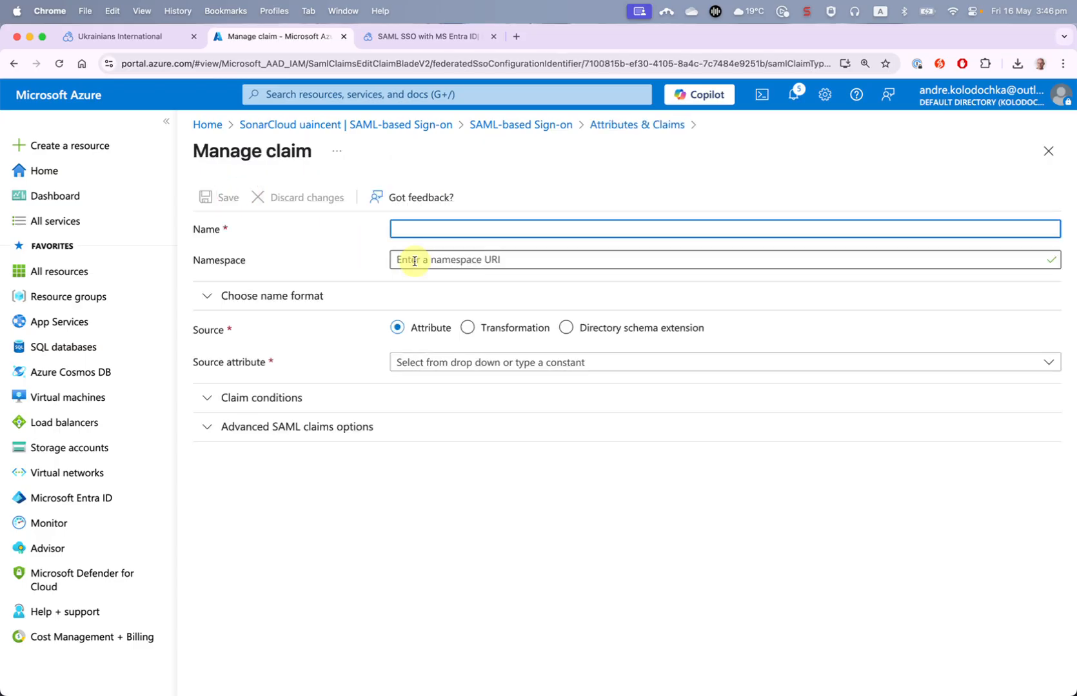
{"action": "left_click", "coordinate": [414, 227]}
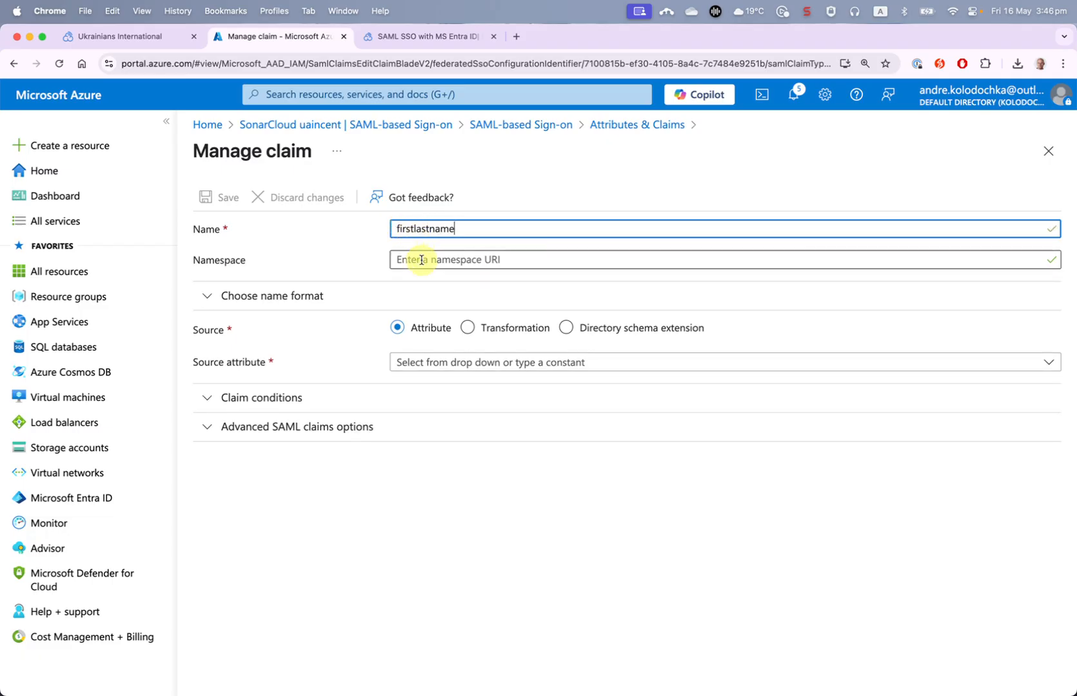
{"action": "left_click", "coordinate": [421, 259]}
{"action": "key", "text": "super+v"}
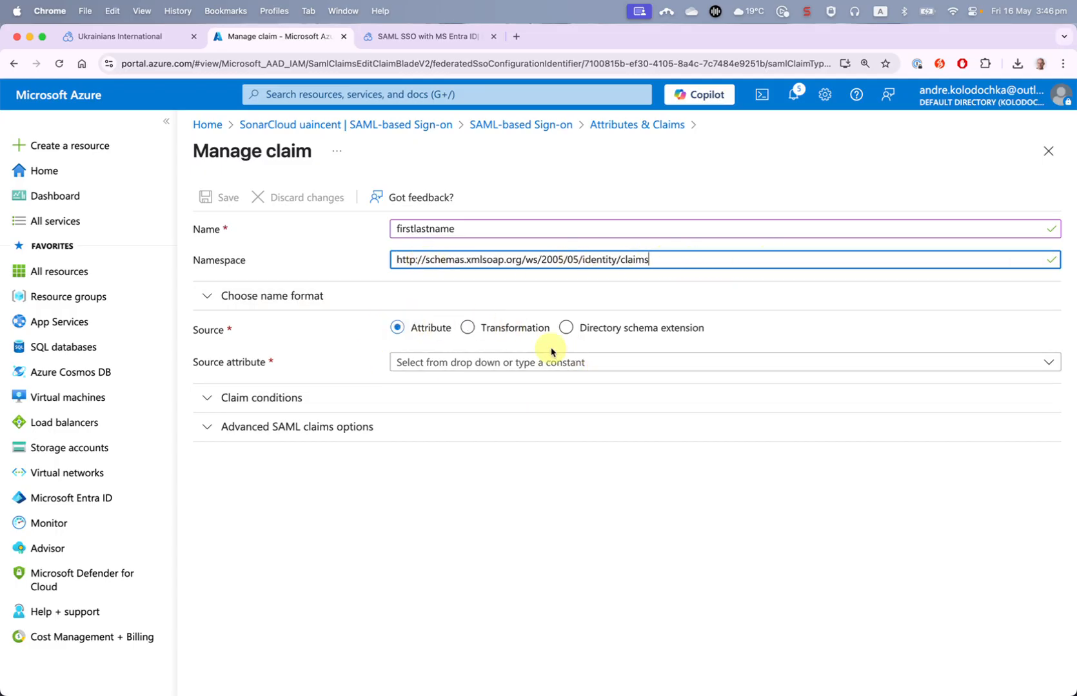
{"action": "left_click", "coordinate": [468, 329]}
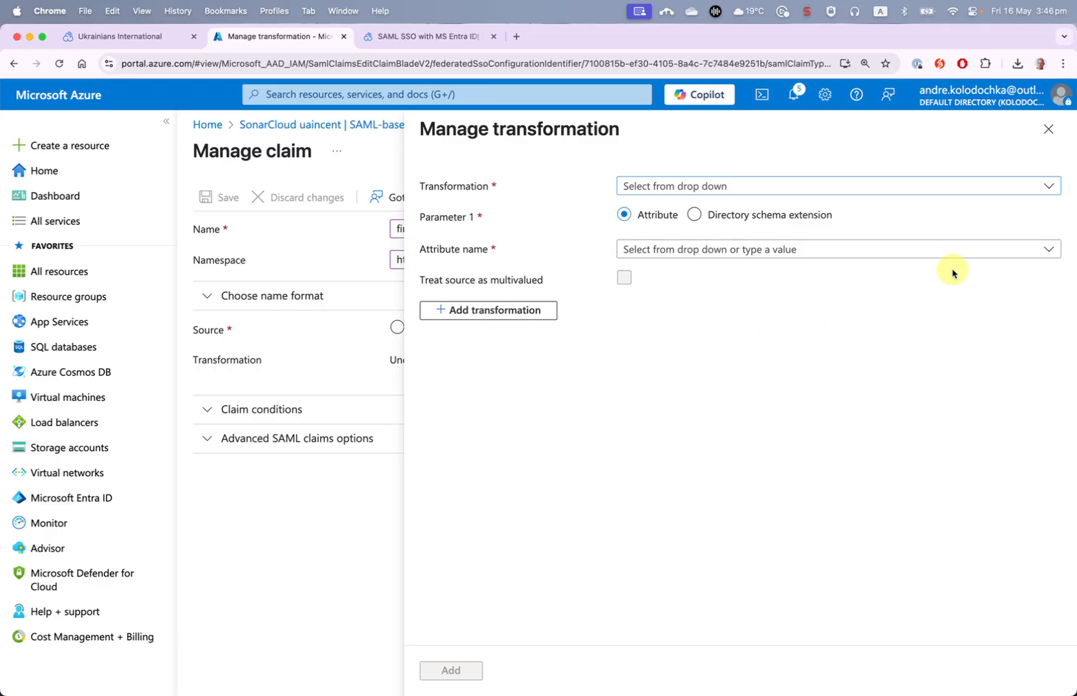
{"action": "left_click", "coordinate": [1048, 129]}
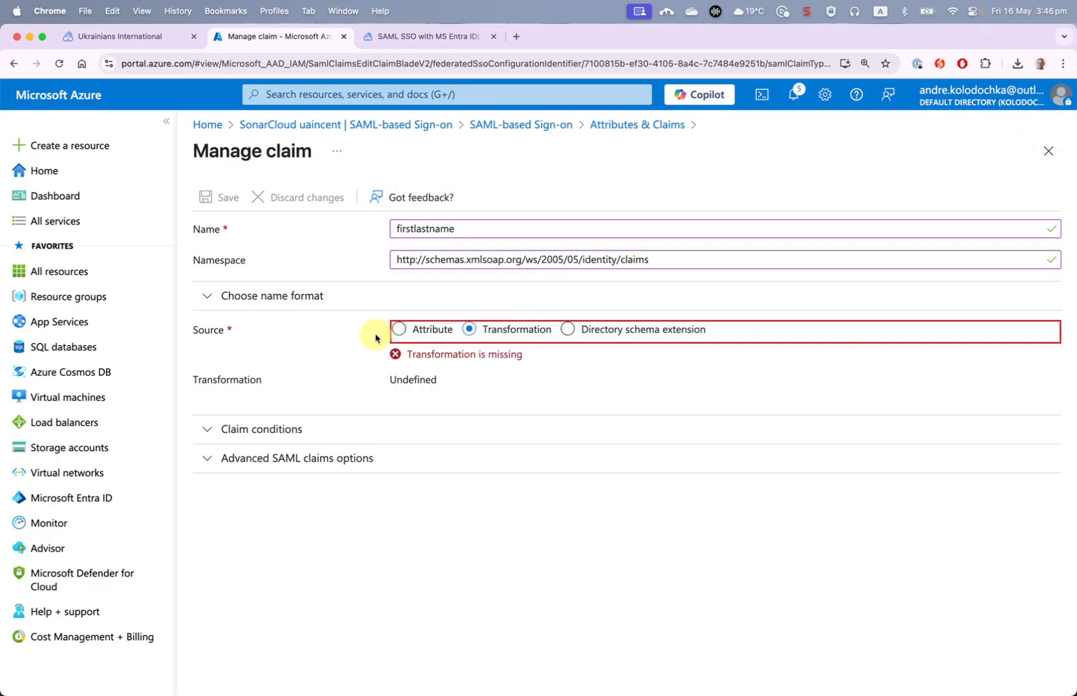
{"action": "left_click", "coordinate": [398, 330]}
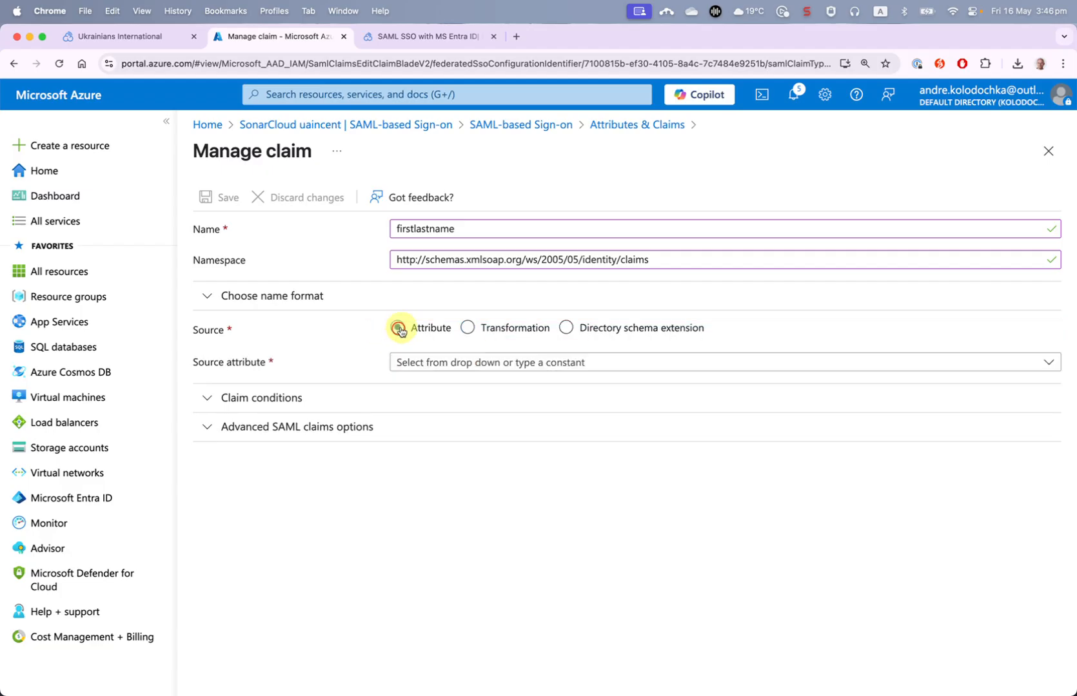
{"action": "left_click", "coordinate": [668, 365]}
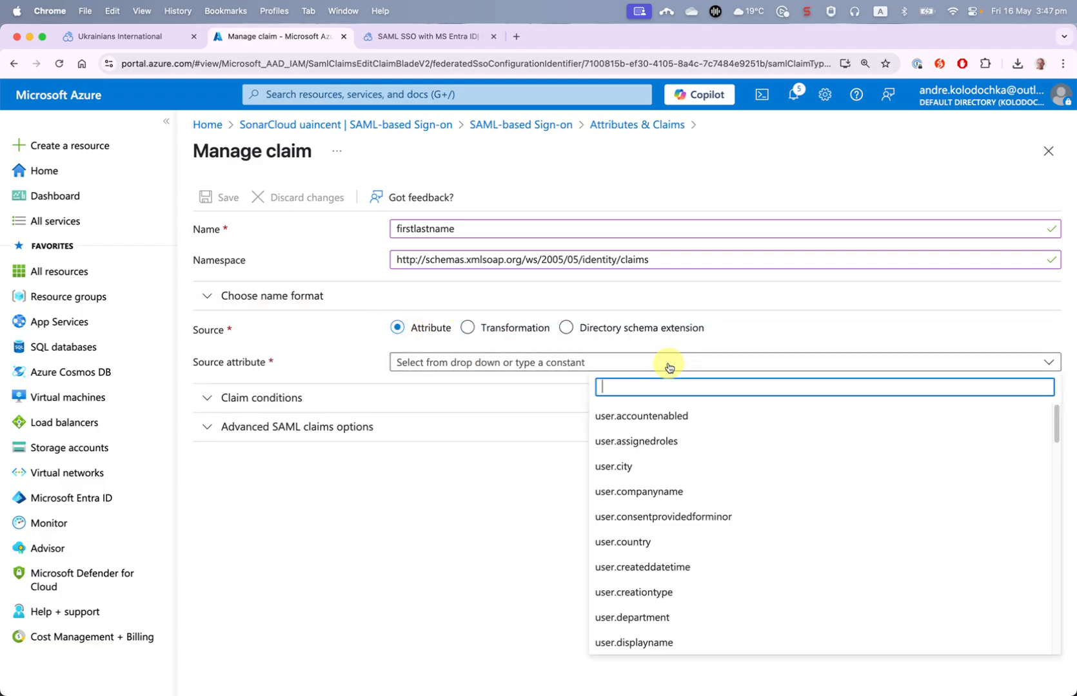
{"action": "type", "text": "disp"}
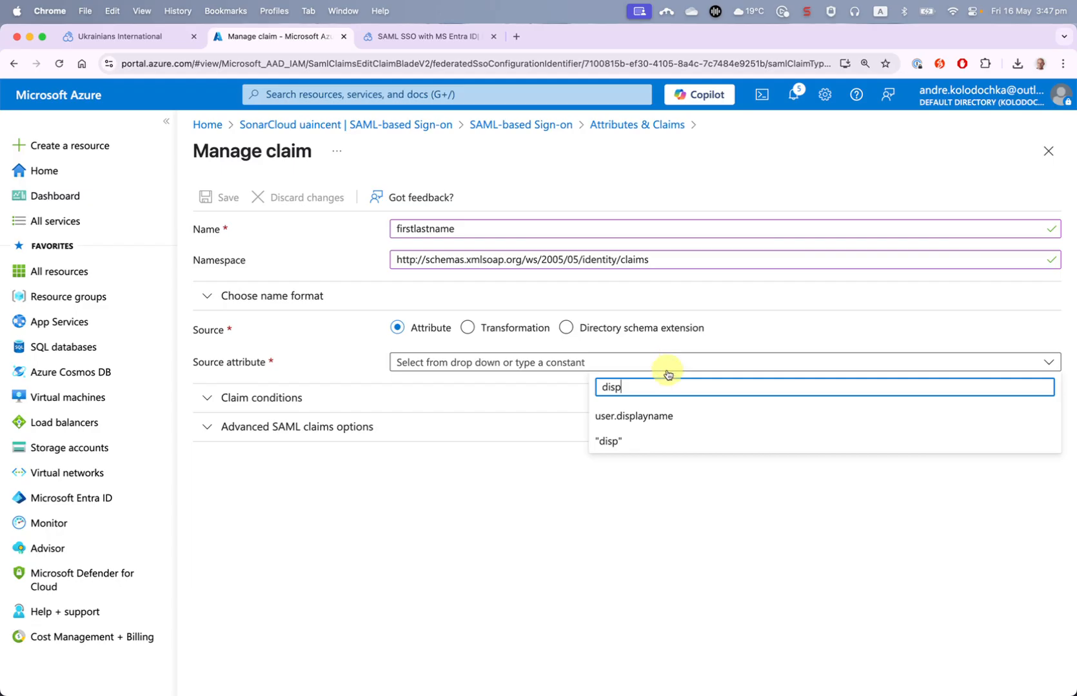
{"action": "left_click", "coordinate": [657, 419]}
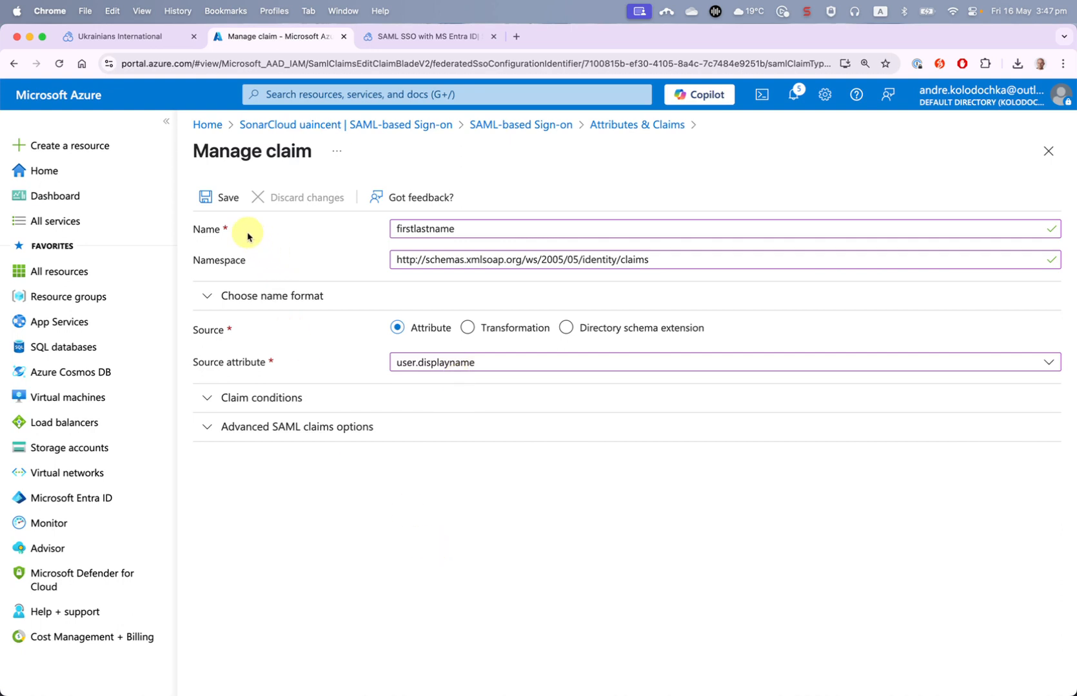
Save the firstlastname claim and copy its full claim name
{"action": "left_click", "coordinate": [219, 197]}
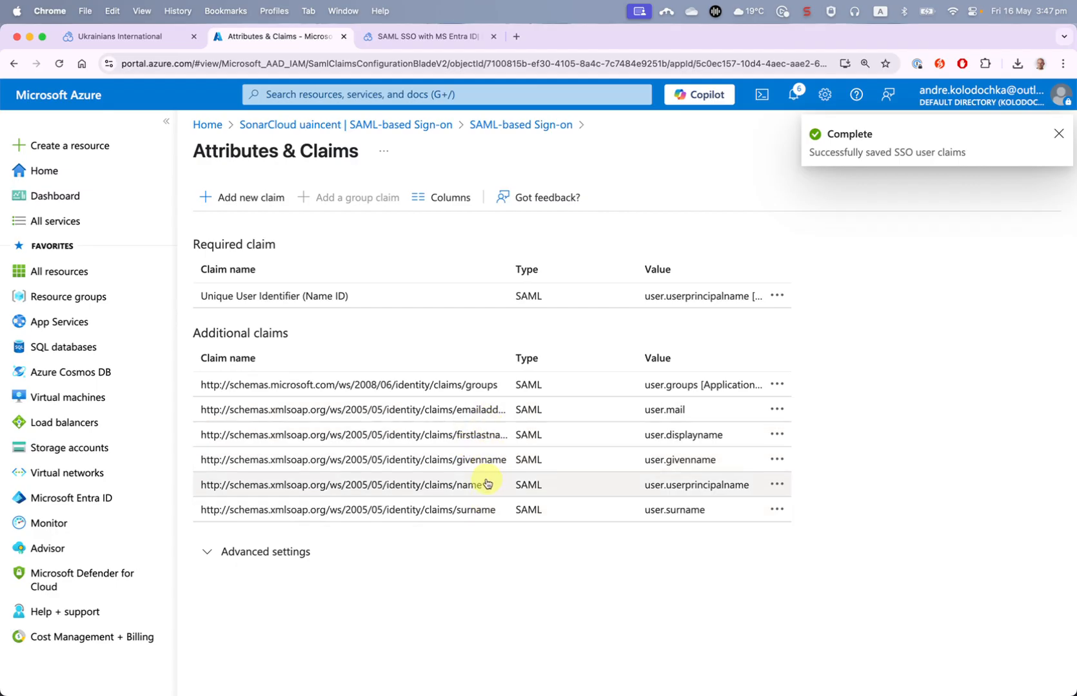
{"action": "left_click_drag", "start_coordinate": [507, 358], "coordinate": [585, 358]}
{"action": "left_click_drag", "start_coordinate": [523, 442], "coordinate": [201, 445]}
{"action": "key", "text": "super+c"}
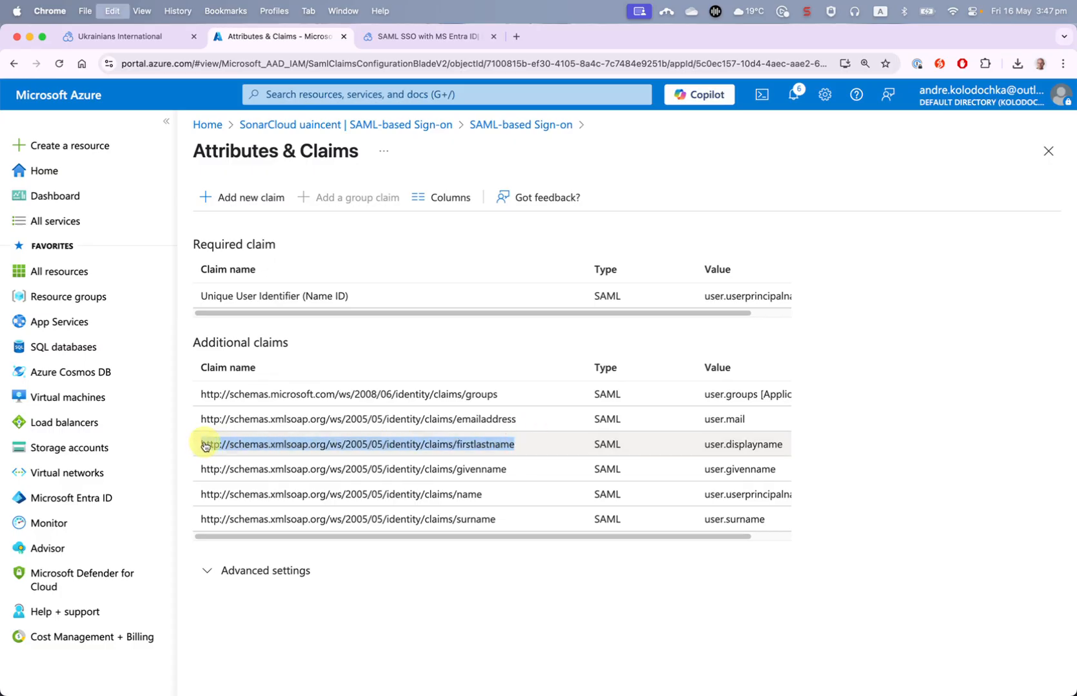
Replace the SAML User Name Attribute givenname value with the firstlastname claim URI and save
{"action": "left_click", "coordinate": [116, 36]}
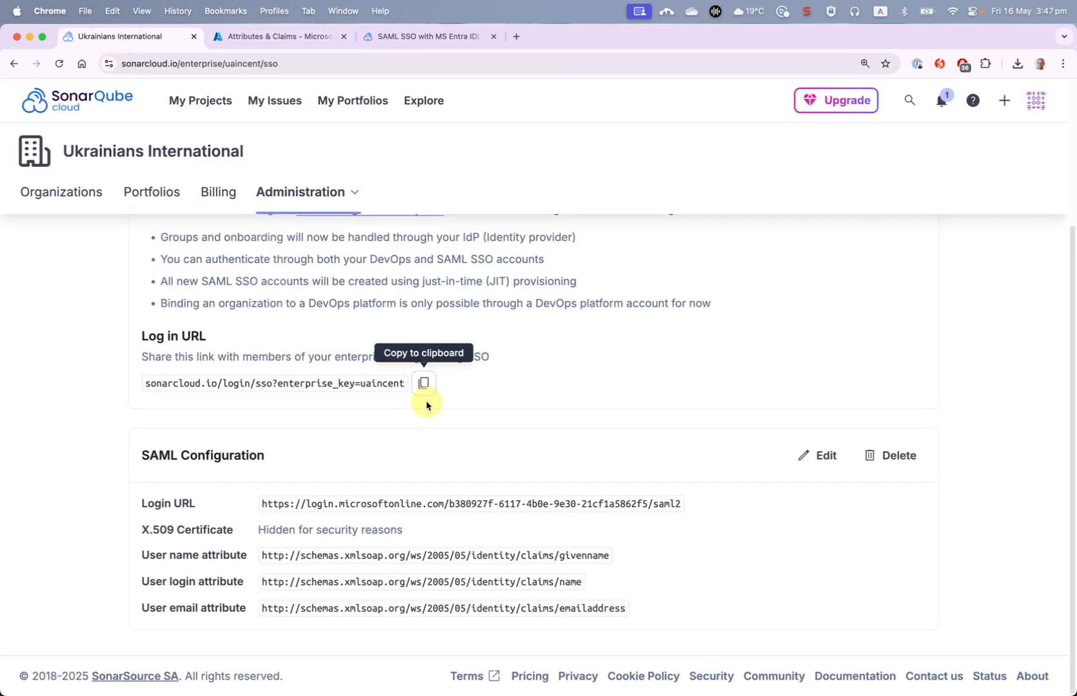
{"action": "left_click", "coordinate": [827, 456]}
{"action": "scroll", "coordinate": [385, 430], "scroll_direction": "down", "scroll_amount": 12}
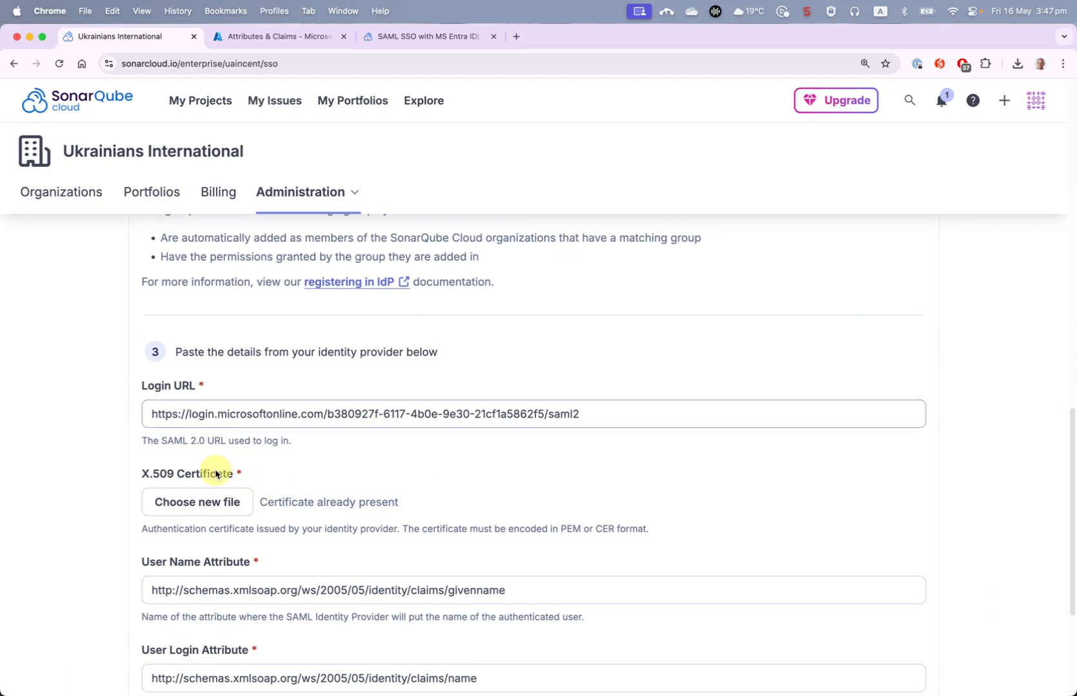
{"action": "scroll", "coordinate": [216, 490], "scroll_direction": "down", "scroll_amount": 3}
{"action": "left_click", "coordinate": [204, 504]}
{"action": "left_click_drag", "start_coordinate": [203, 505], "coordinate": [548, 501]}
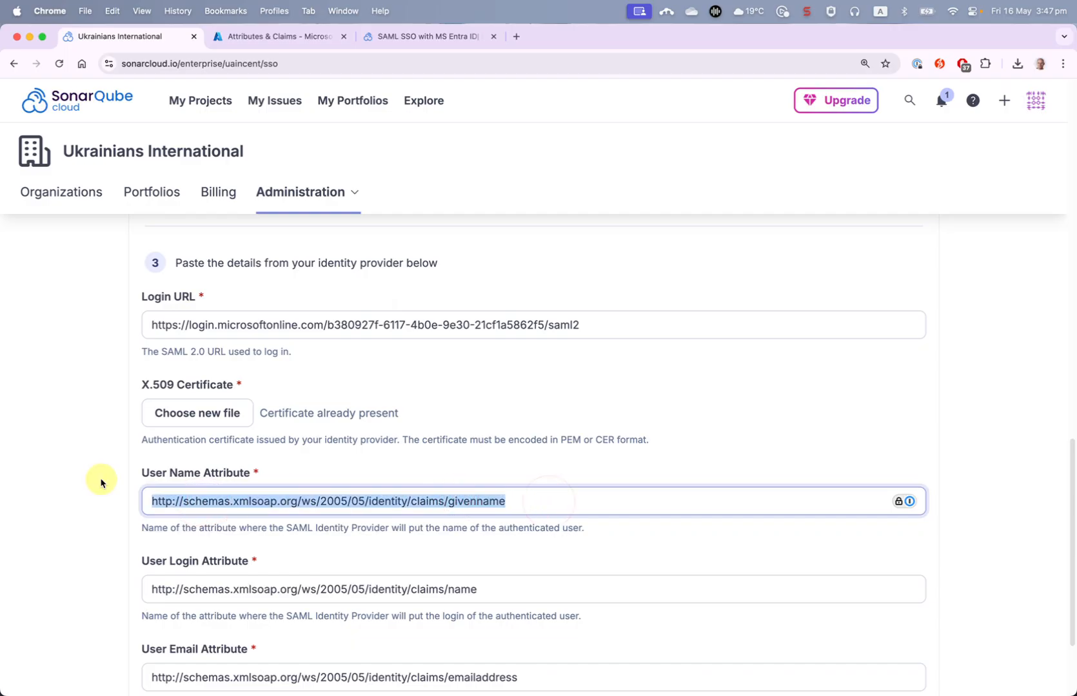
{"action": "key", "text": "BackSpace"}
{"action": "key", "text": "super+v"}
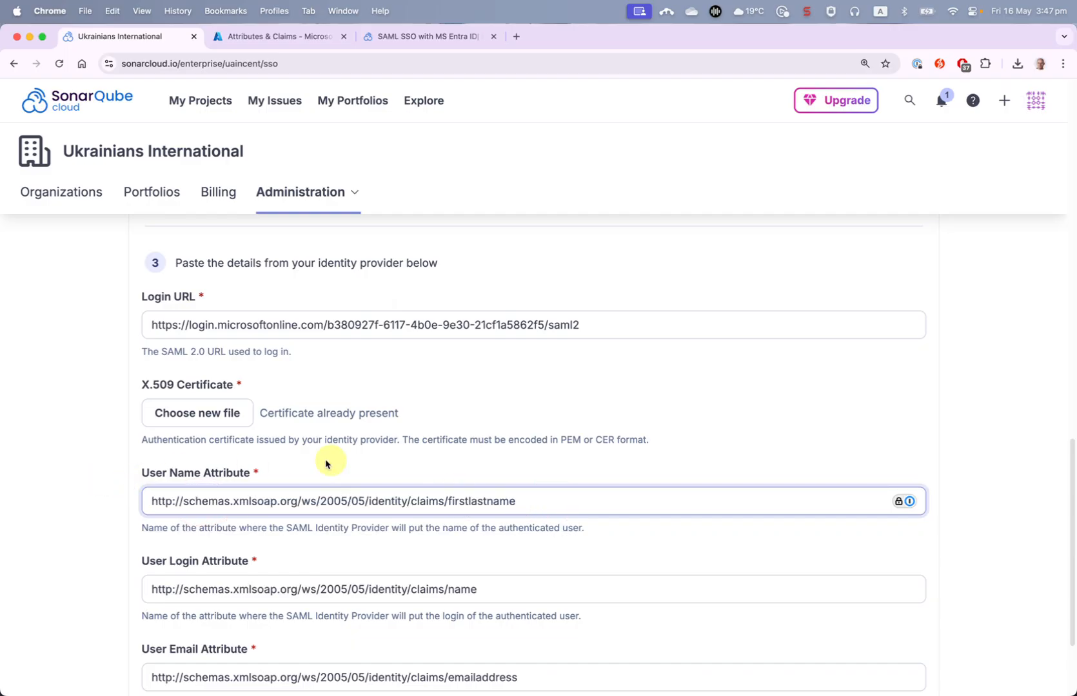
{"action": "scroll", "coordinate": [554, 481], "scroll_direction": "down", "scroll_amount": 5}
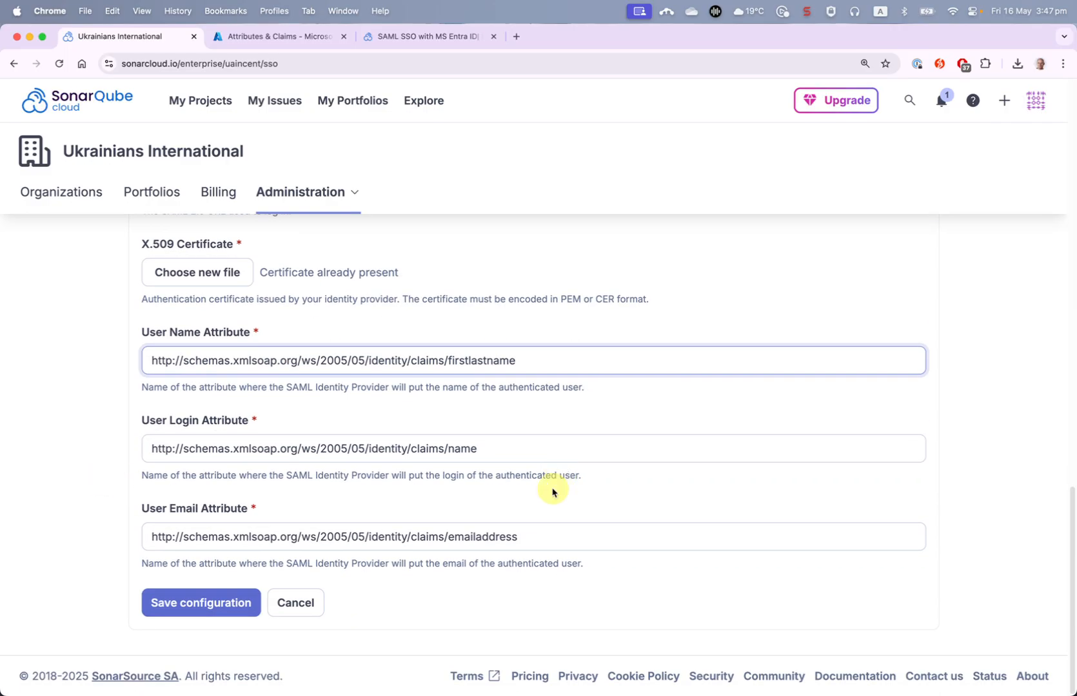
{"action": "left_click", "coordinate": [199, 603]}
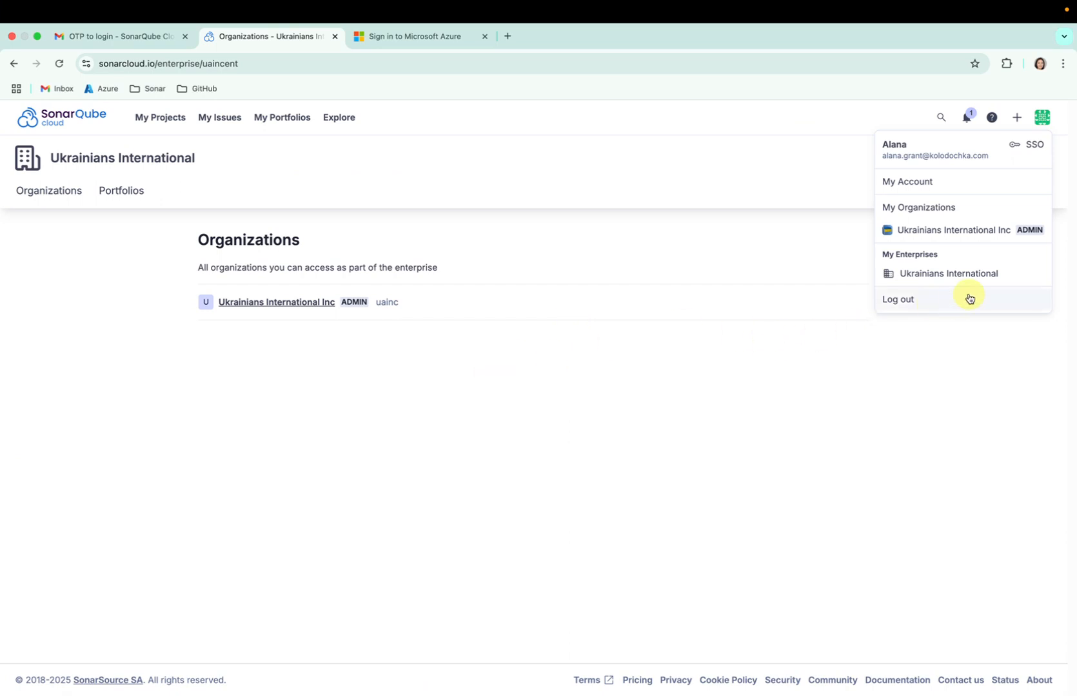
Log out of SonarQube Cloud and try submitting the authenticator code on the Azure sign-in page
{"action": "left_click", "coordinate": [906, 299]}
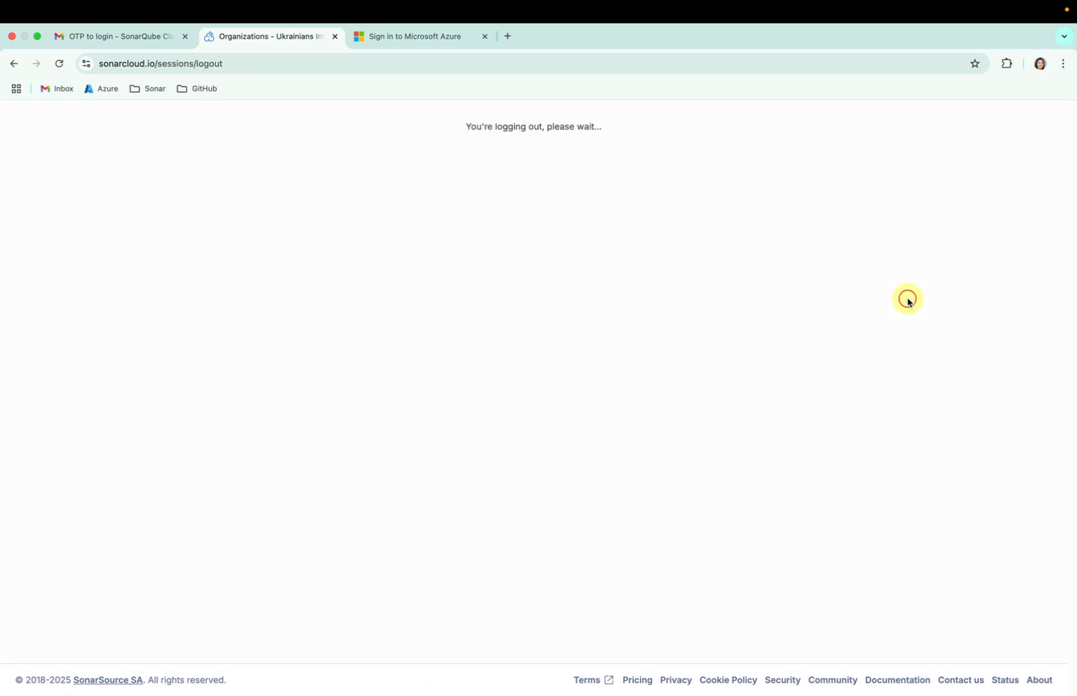
{"action": "left_click", "coordinate": [407, 37]}
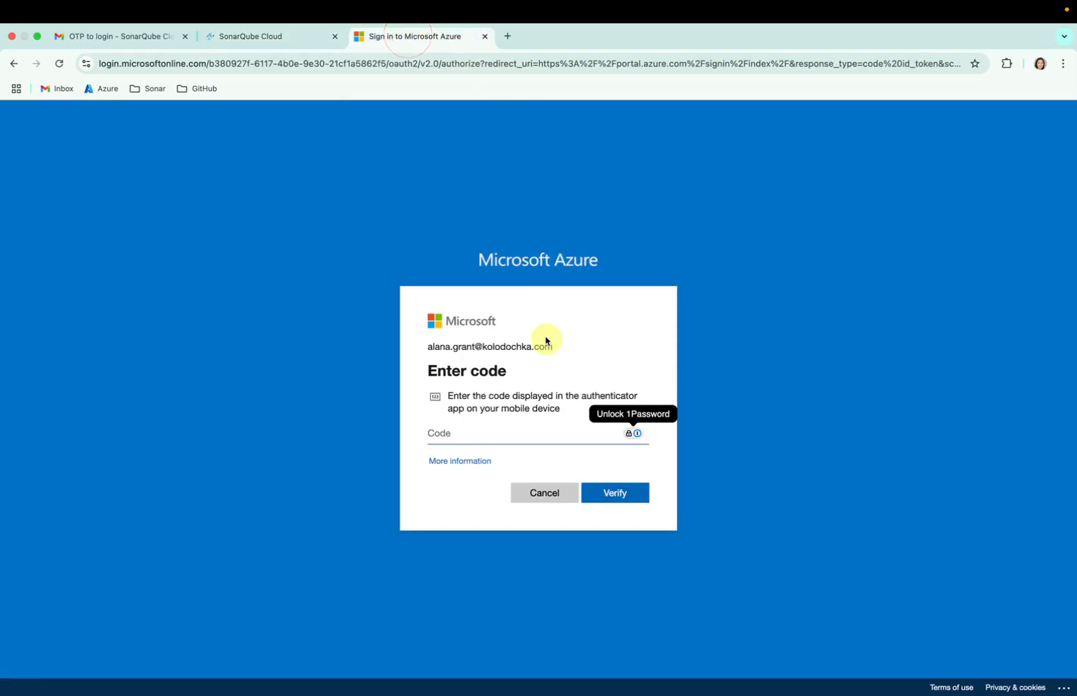
{"action": "left_click", "coordinate": [632, 434]}
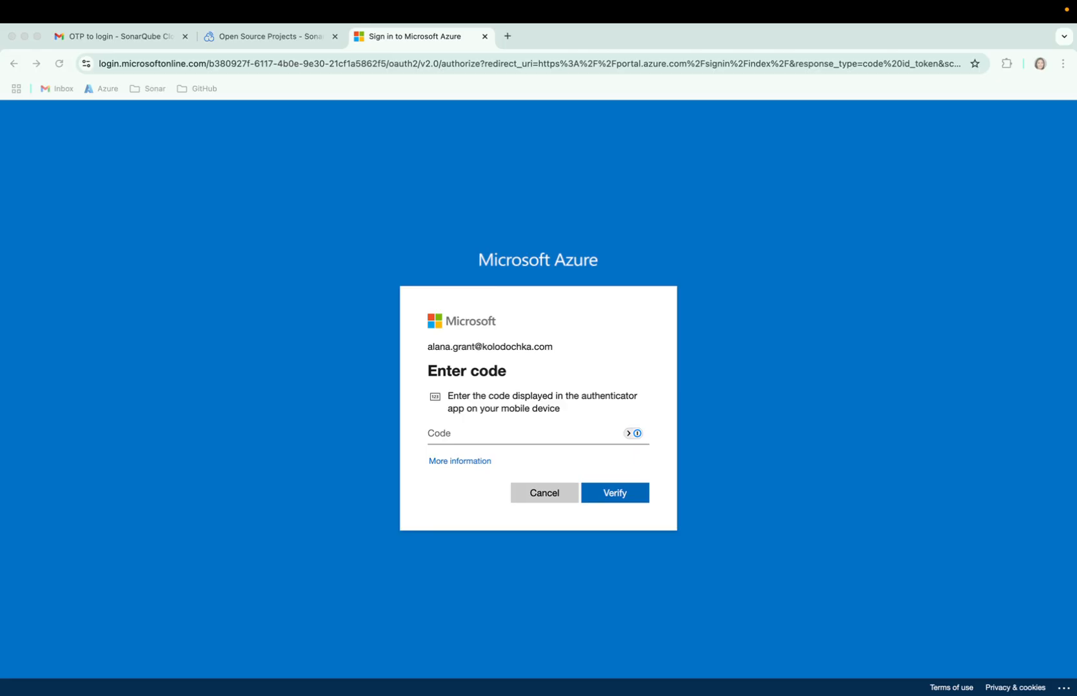
{"action": "left_click", "coordinate": [524, 433]}
{"action": "key", "text": "super+v"}
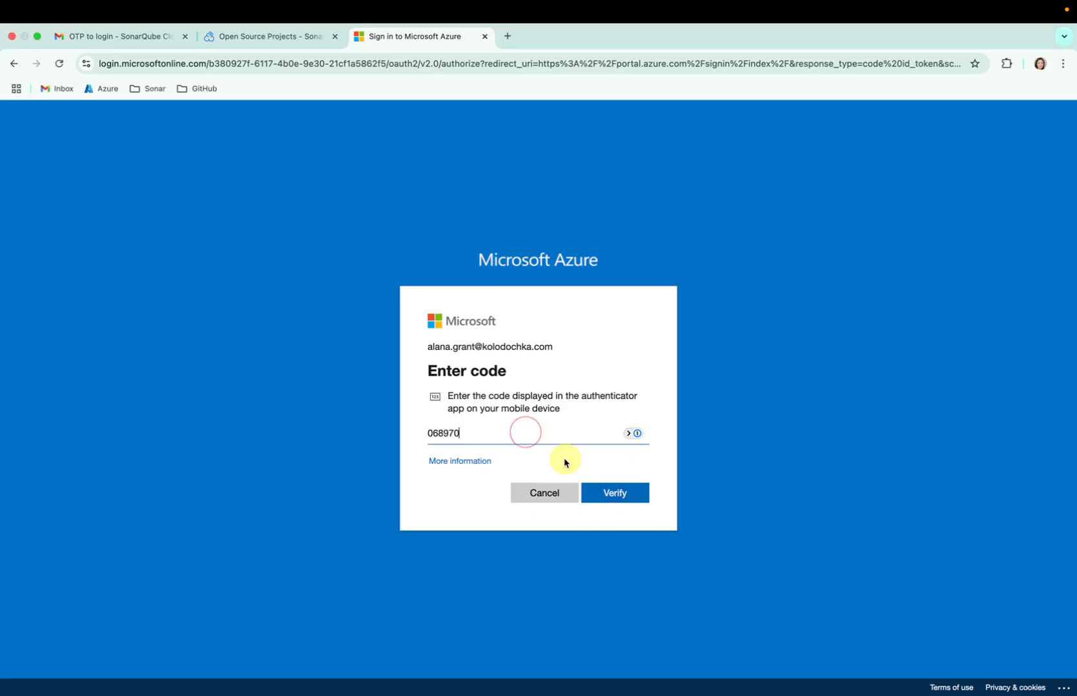
{"action": "left_click", "coordinate": [606, 493]}
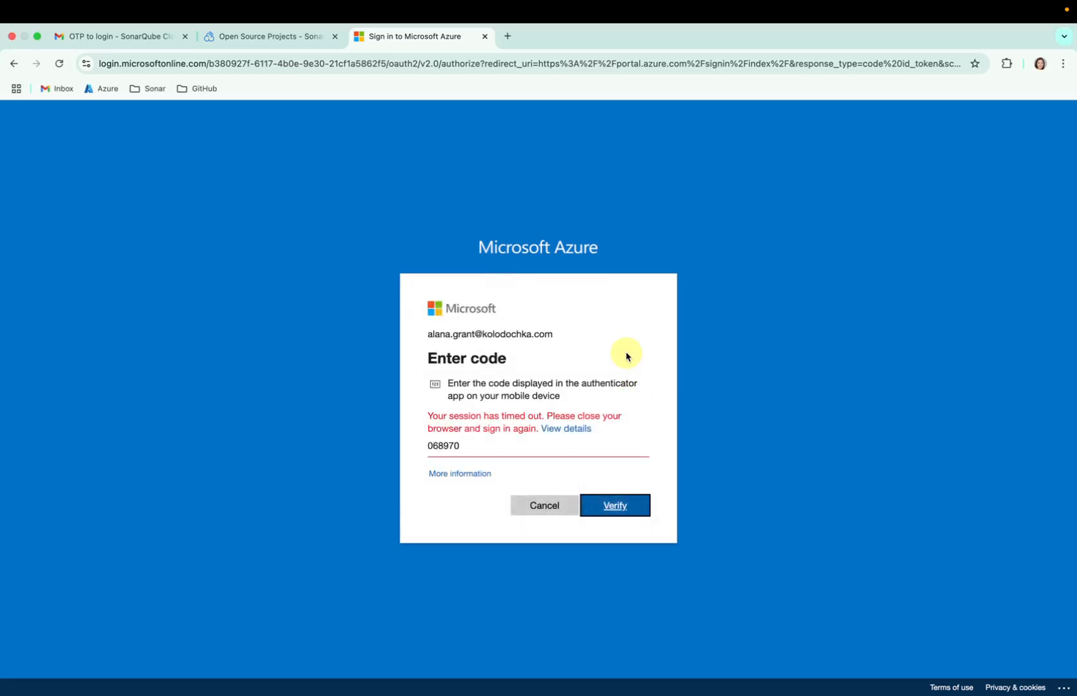
{"action": "key", "text": "super+Tab"}
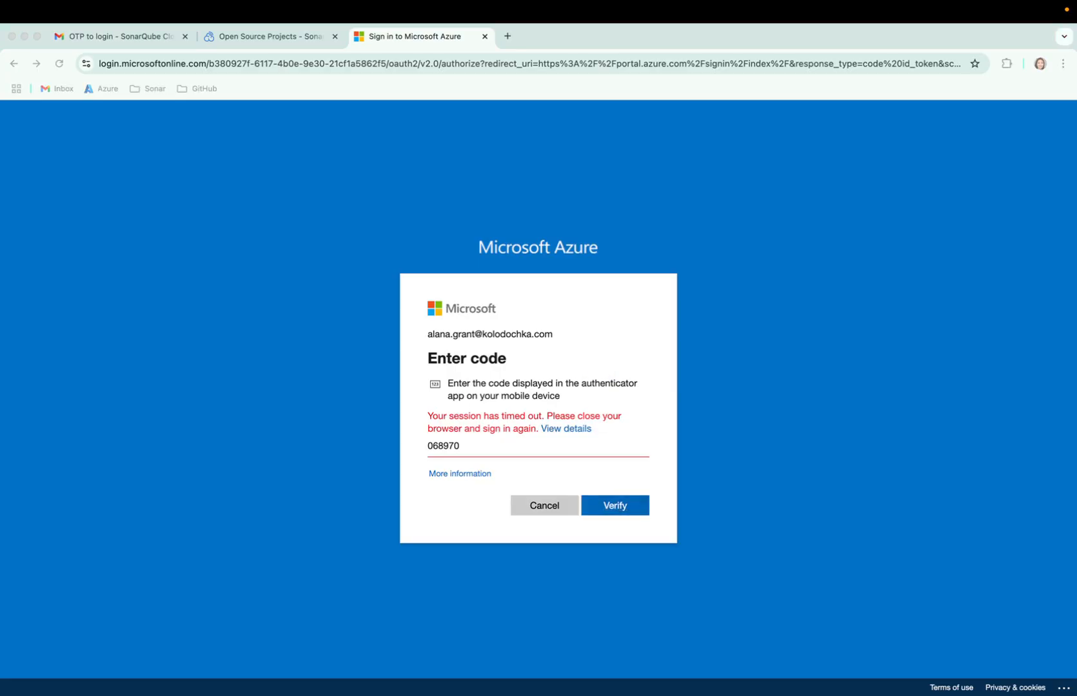
{"action": "left_click", "coordinate": [584, 442]}
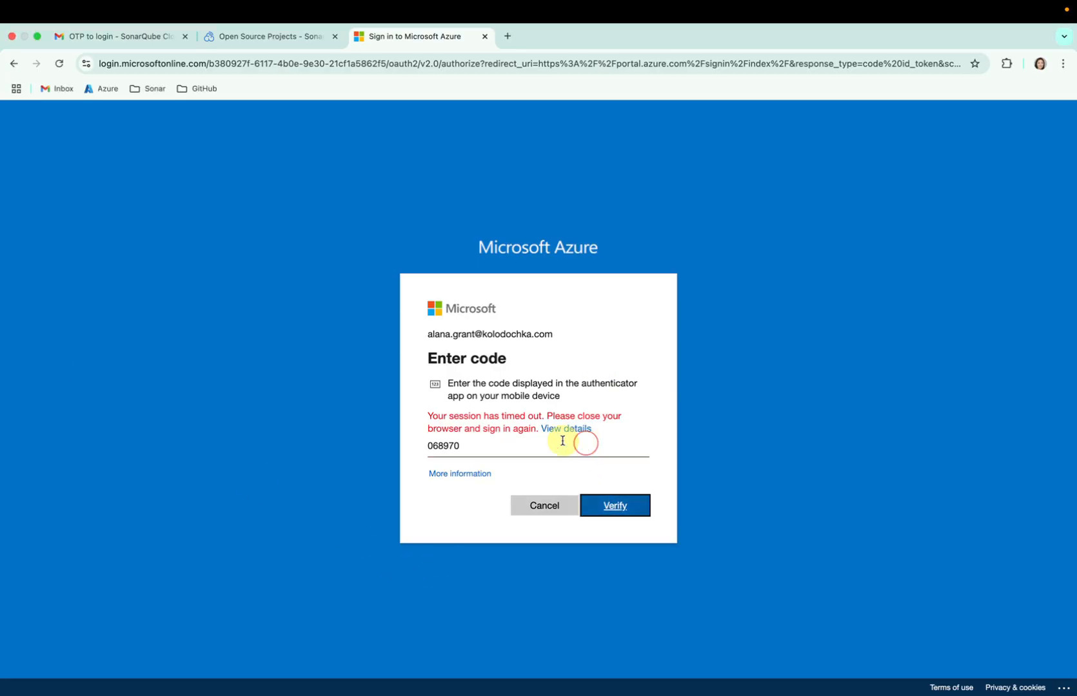
{"action": "left_click", "coordinate": [490, 439]}
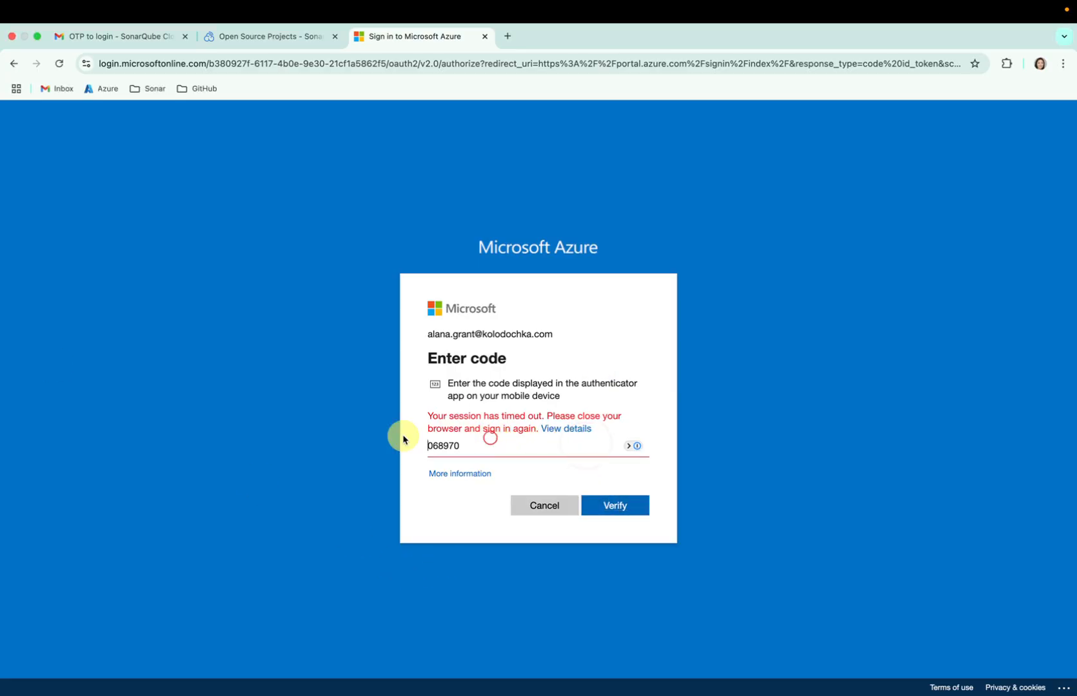
{"action": "double_click", "coordinate": [458, 446]}
{"action": "key", "text": "BackSpace"}
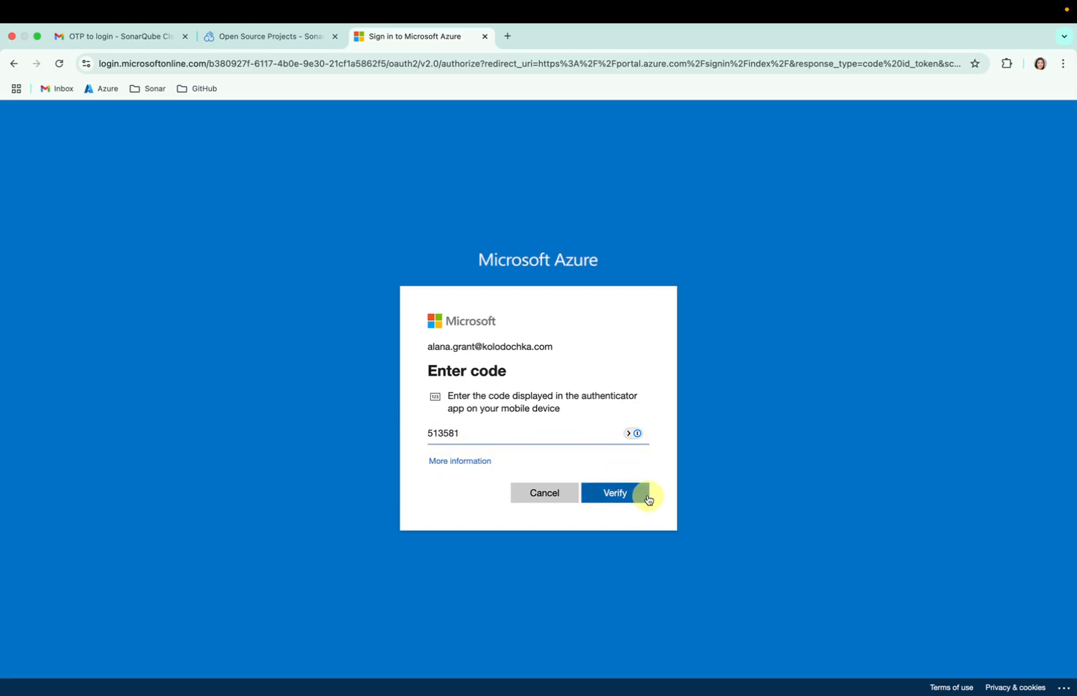
{"action": "left_click", "coordinate": [619, 495]}
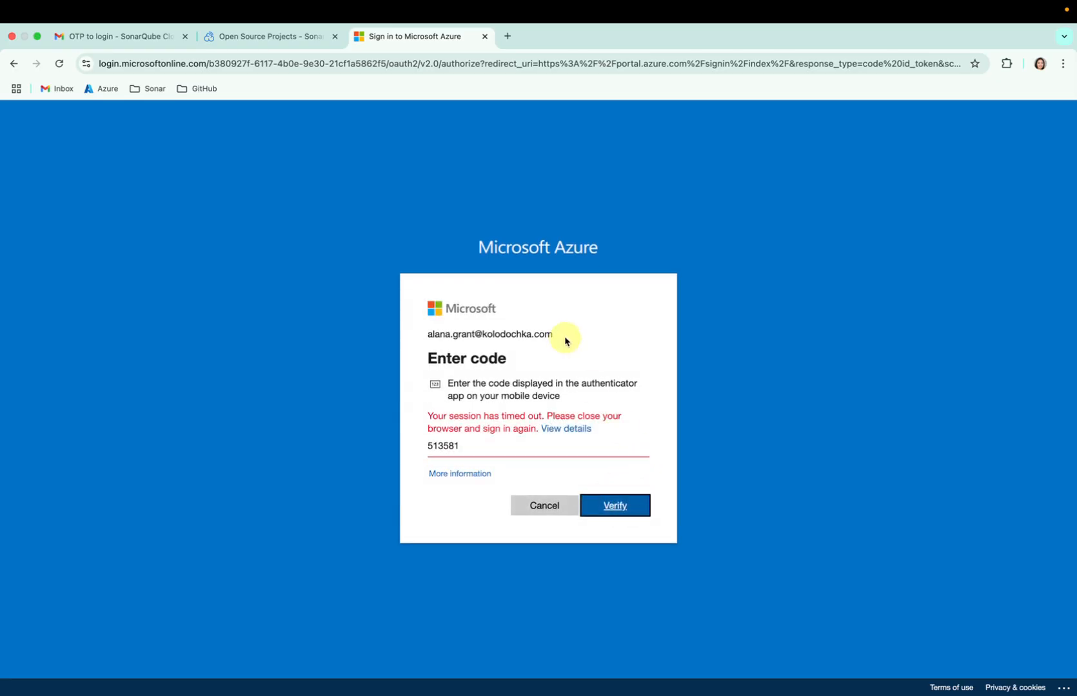
Cancel the timed-out prompt, pick the account, and verify with a new authenticator code
{"action": "left_click", "coordinate": [558, 506]}
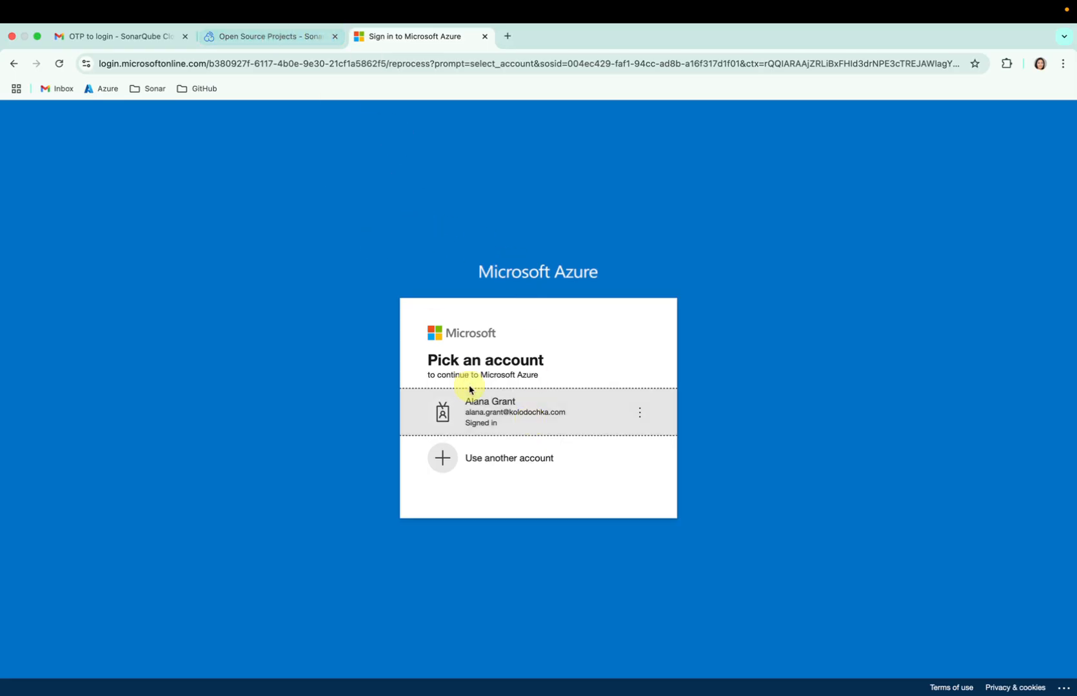
{"action": "left_click", "coordinate": [479, 405]}
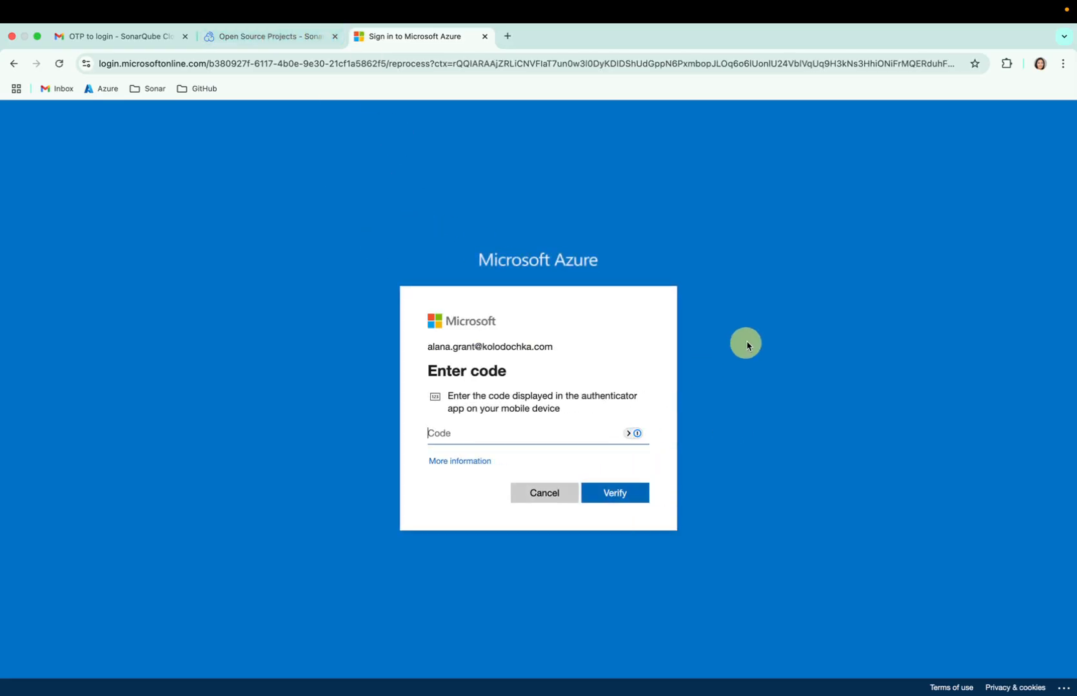
{"action": "left_click", "coordinate": [511, 432]}
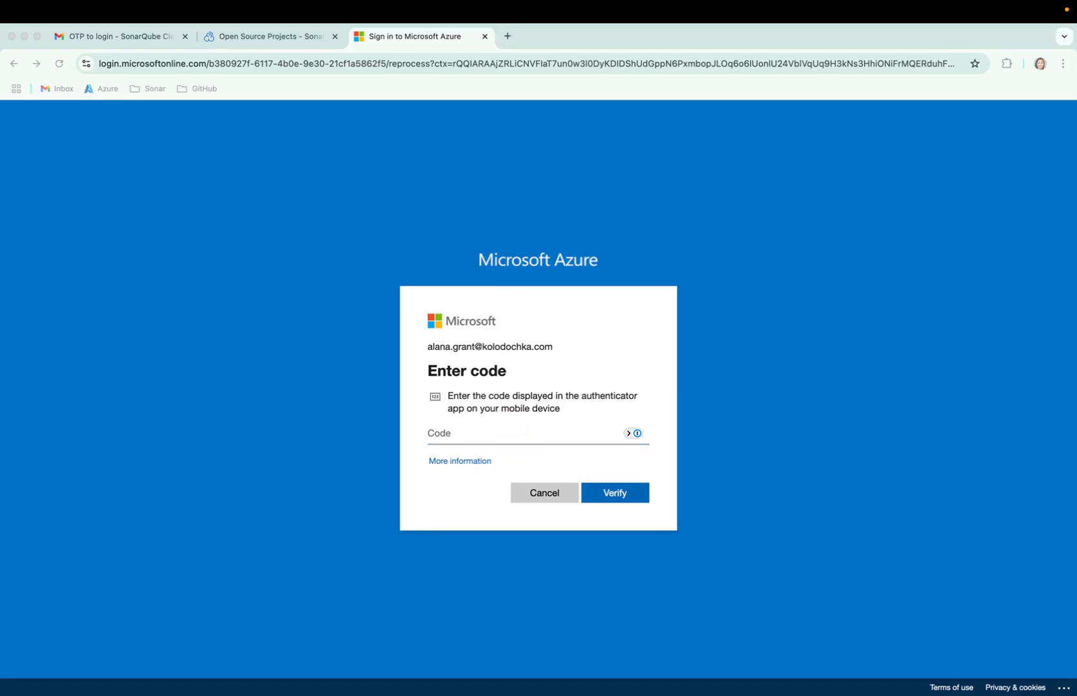
{"action": "left_click", "coordinate": [456, 434]}
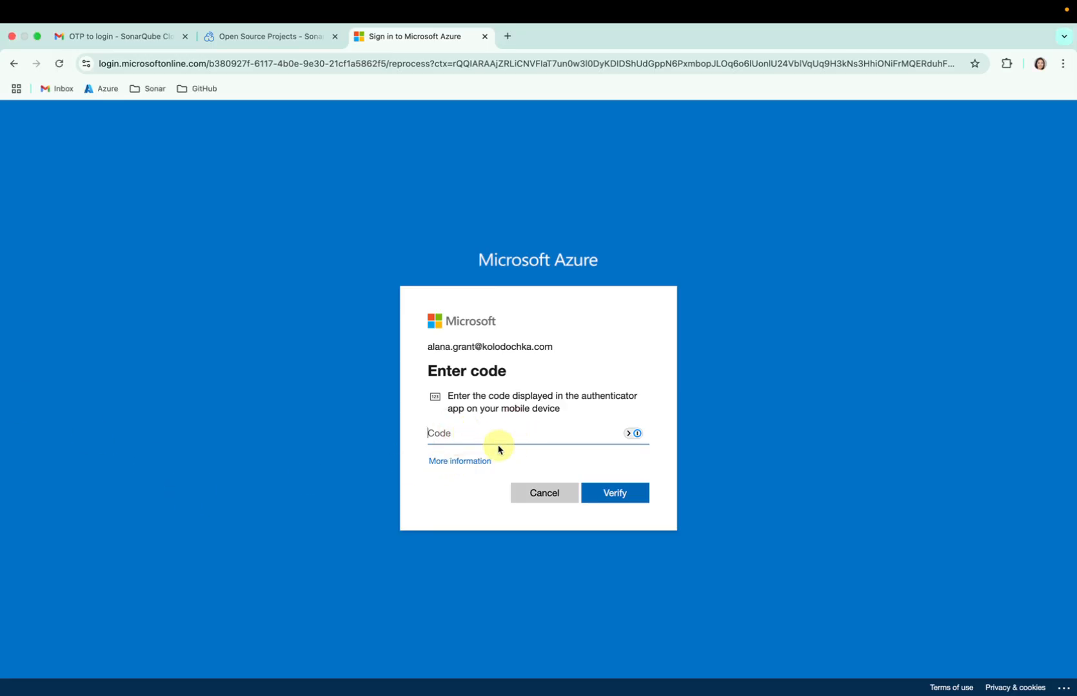
{"action": "left_click", "coordinate": [588, 493]}
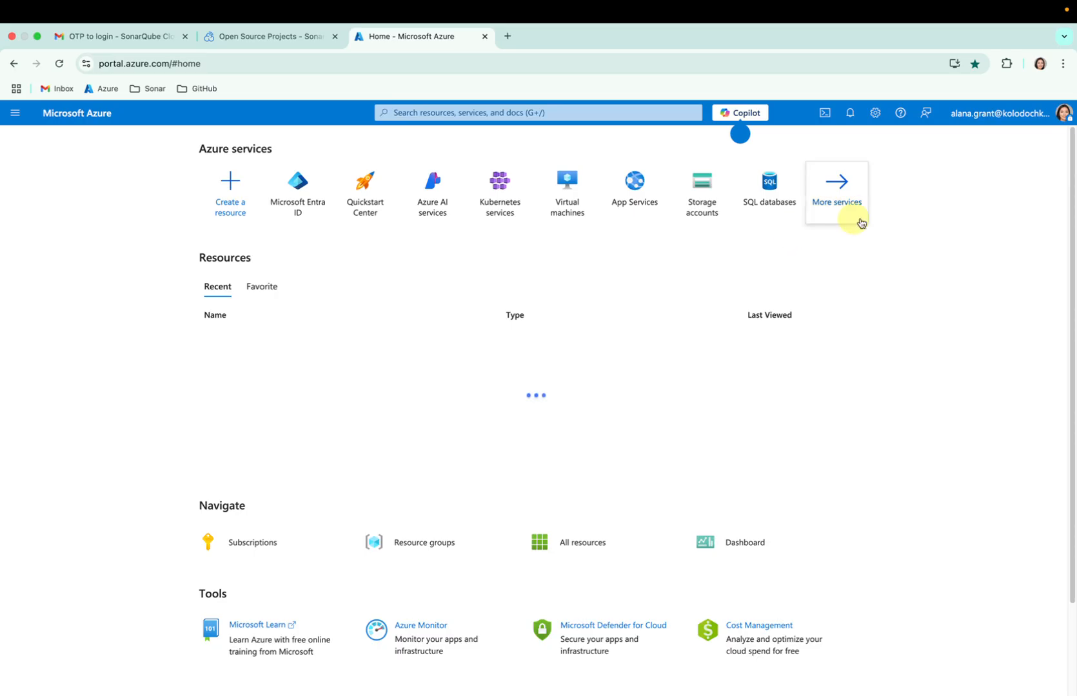
Sign out of the Azure portal admin account and close the Azure tab
{"action": "left_click", "coordinate": [1064, 113]}
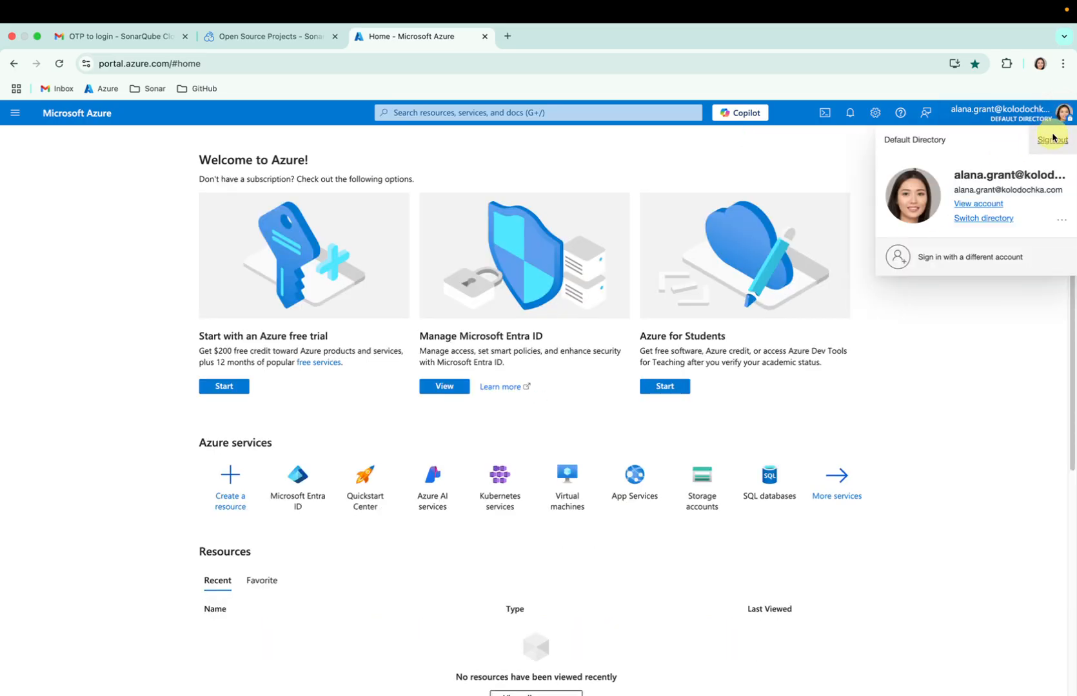
{"action": "left_click", "coordinate": [1052, 140]}
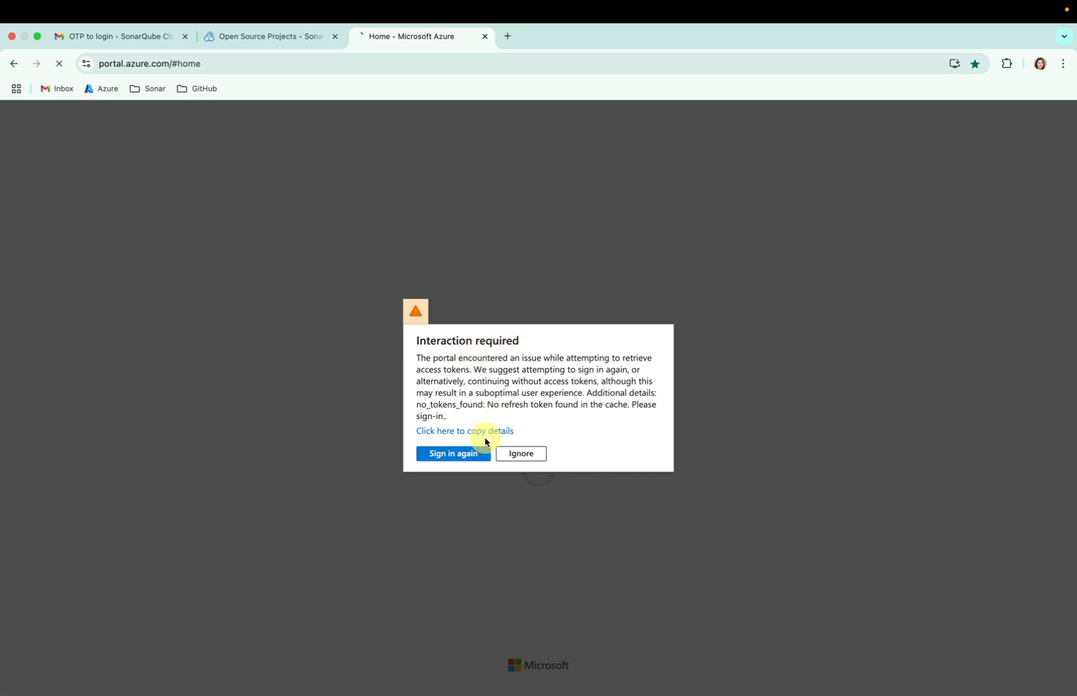
{"action": "left_click", "coordinate": [467, 458]}
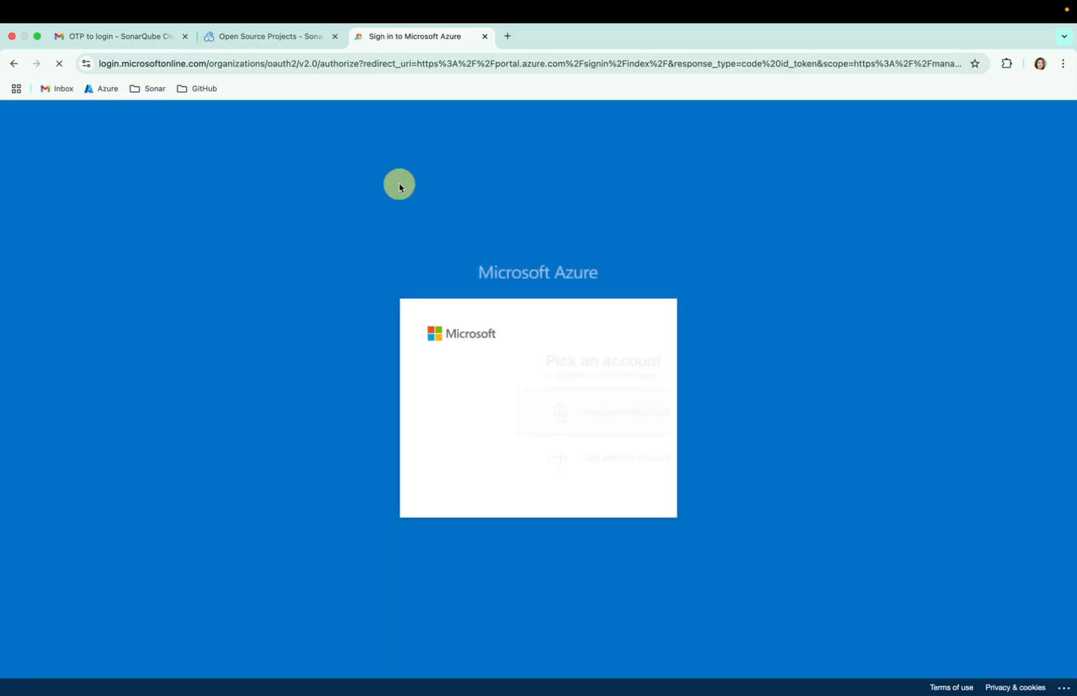
{"action": "left_click", "coordinate": [485, 37]}
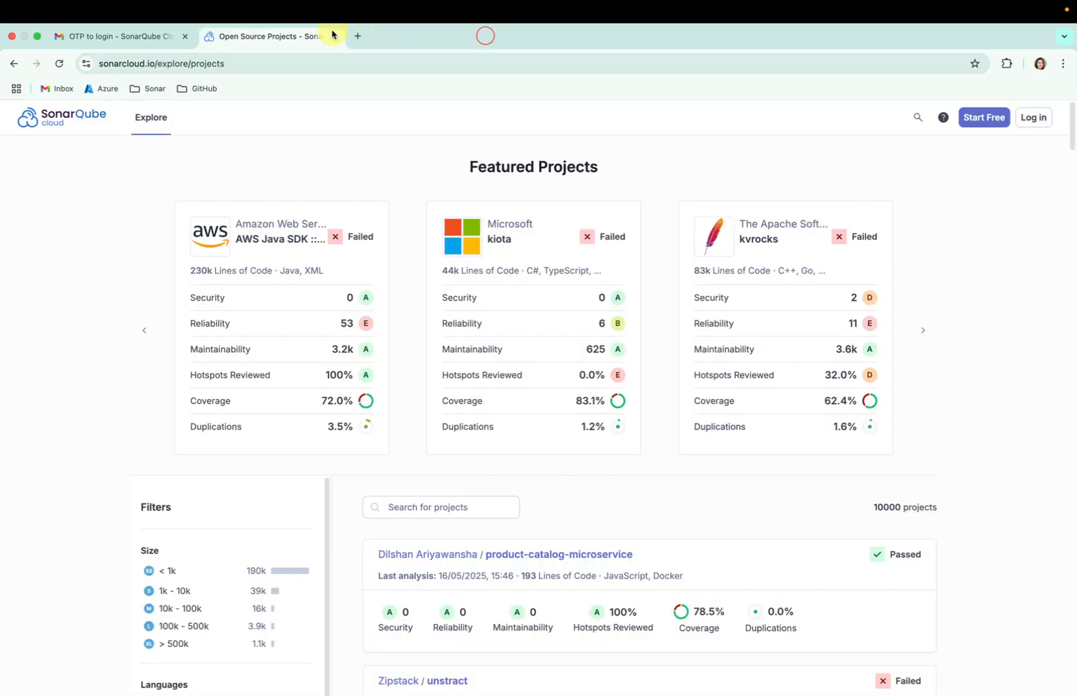
Start the SonarQube Cloud login with SSO using the enterprise key
{"action": "left_click", "coordinate": [1032, 118]}
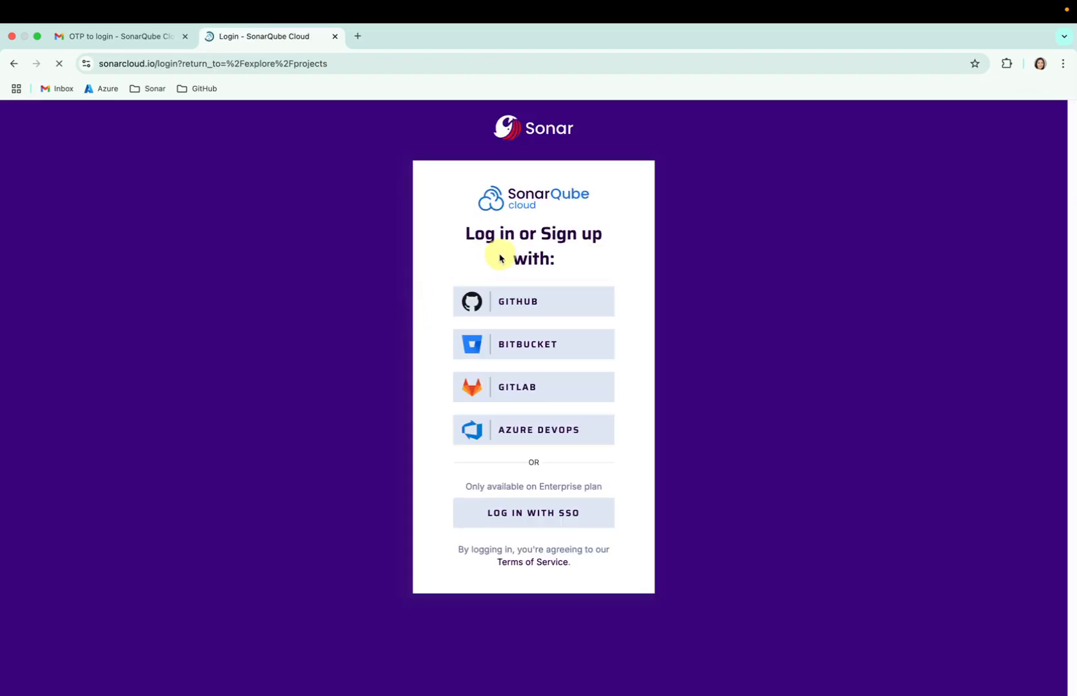
{"action": "left_click", "coordinate": [519, 516]}
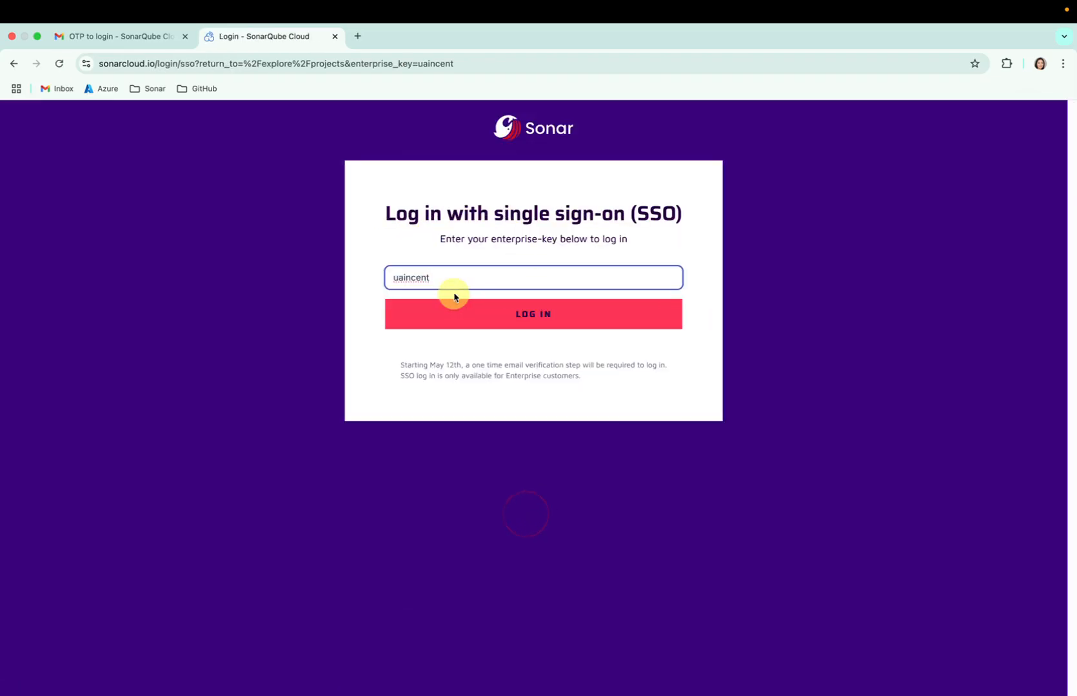
{"action": "left_click", "coordinate": [411, 279]}
{"action": "left_click", "coordinate": [507, 314]}
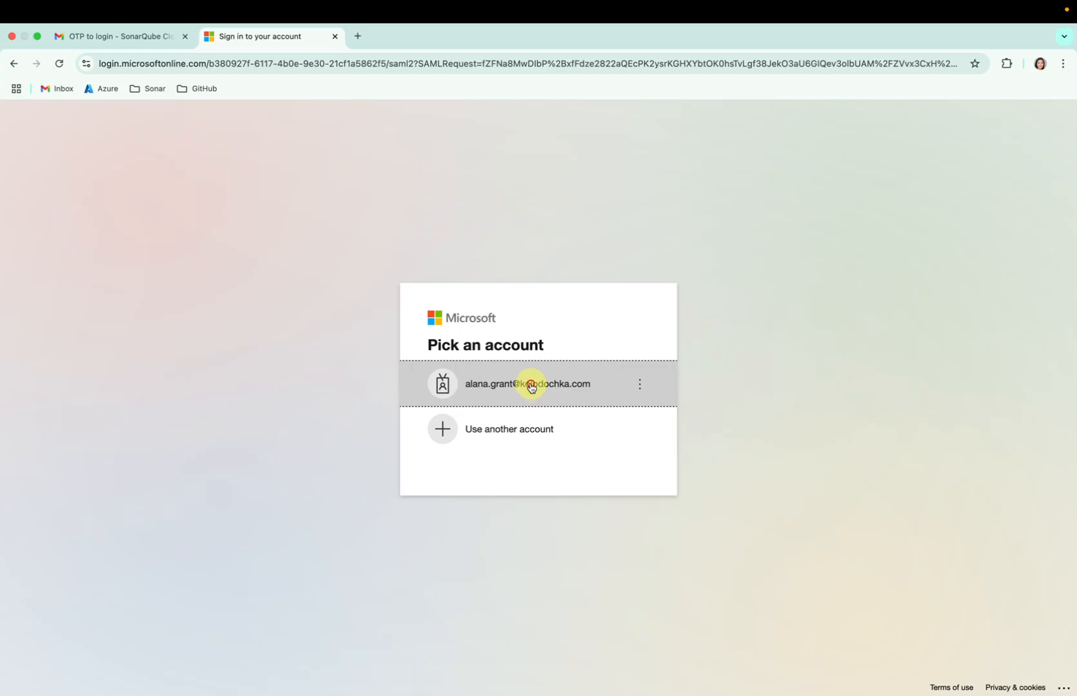
Sign in to Microsoft as the test user with the account password and answer Stay signed in
{"action": "left_click", "coordinate": [530, 386]}
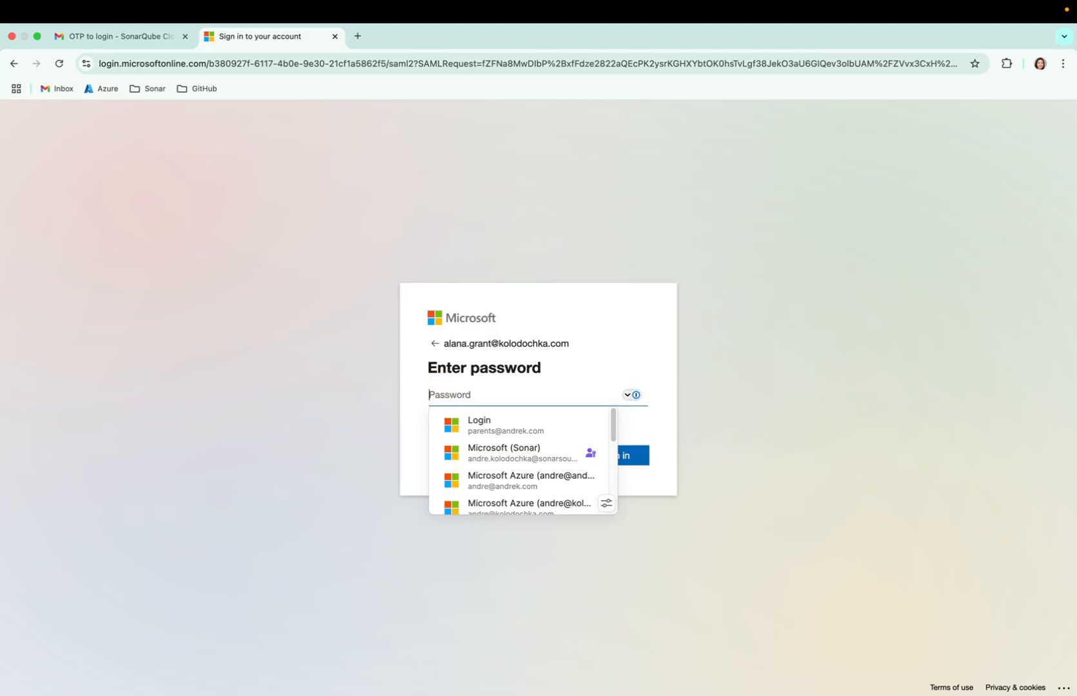
{"action": "key", "text": "super+Tab"}
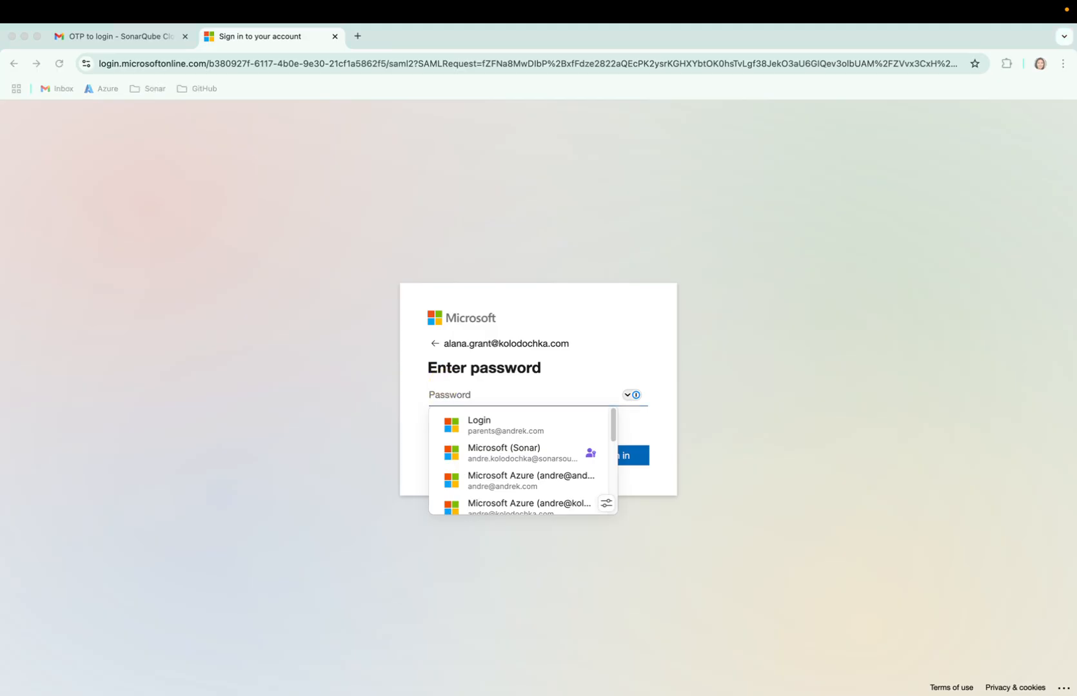
{"action": "left_click", "coordinate": [555, 394]}
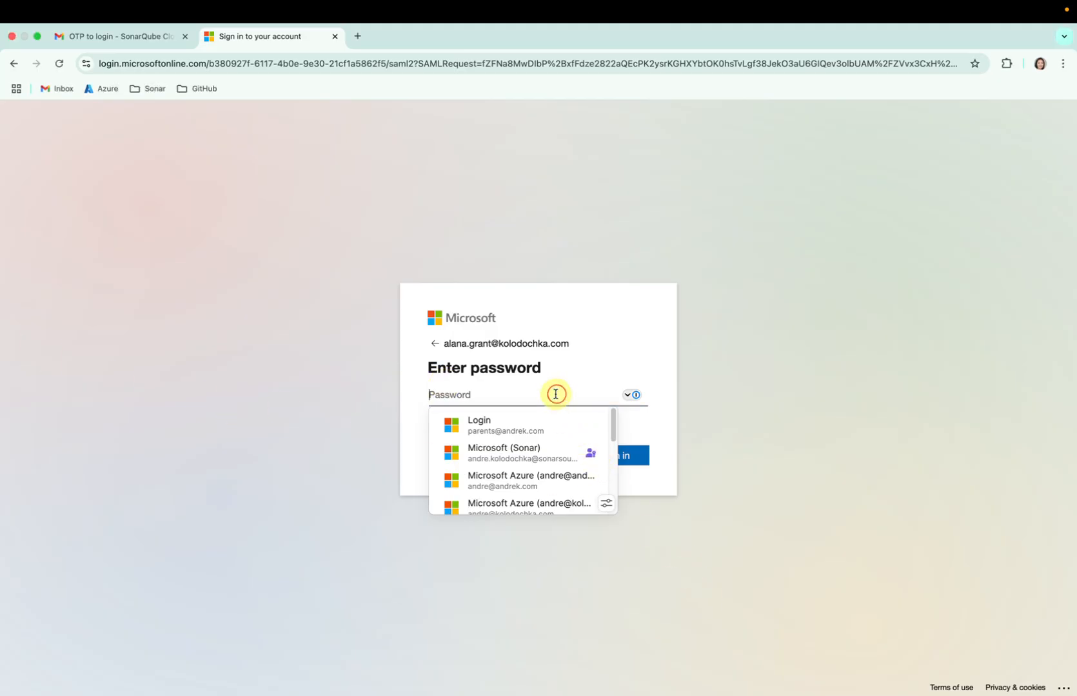
{"action": "key", "text": "super+v"}
{"action": "left_click", "coordinate": [625, 454]}
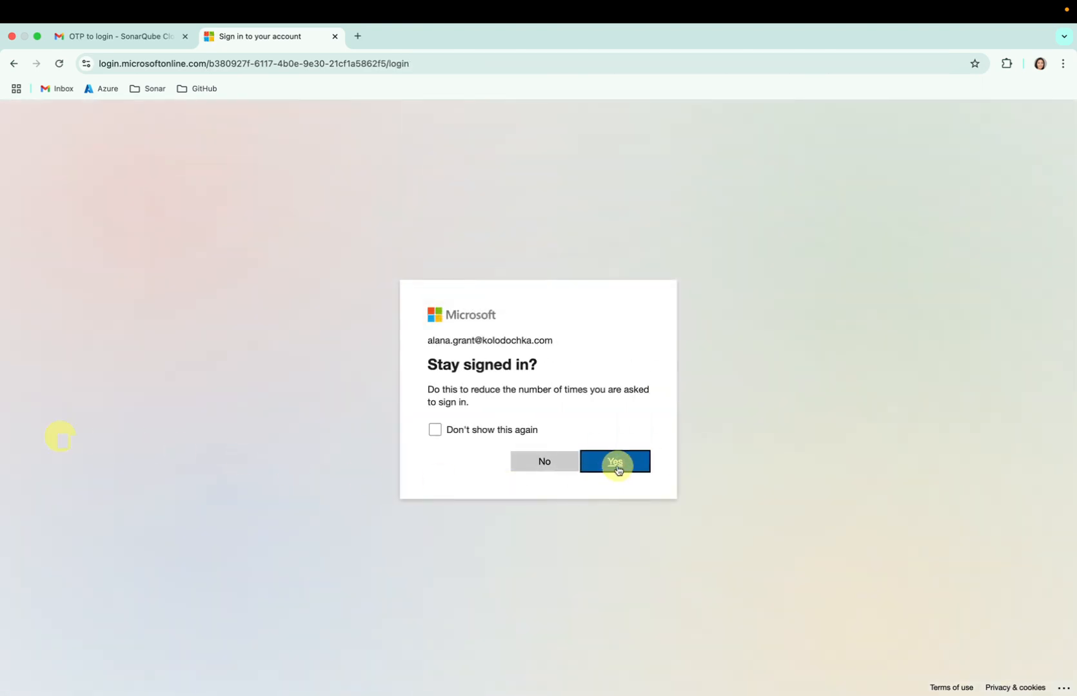
{"action": "left_click", "coordinate": [540, 465]}
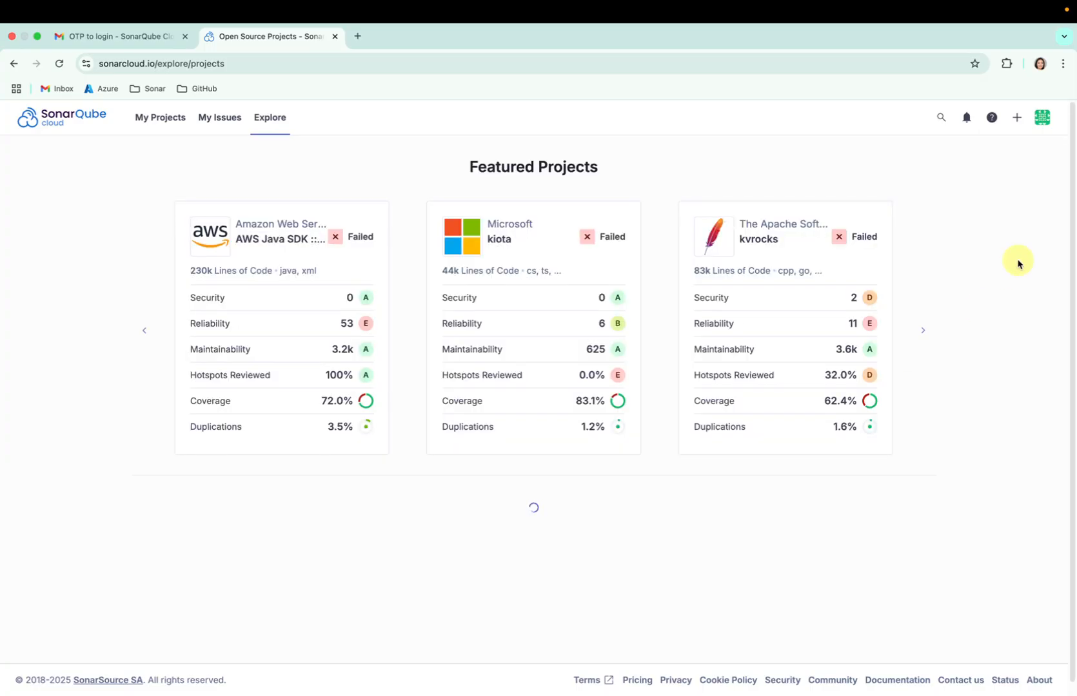
Check in the SonarQube Cloud account menu that the signed-in user carries the SSO badge
{"action": "left_click", "coordinate": [1041, 117]}
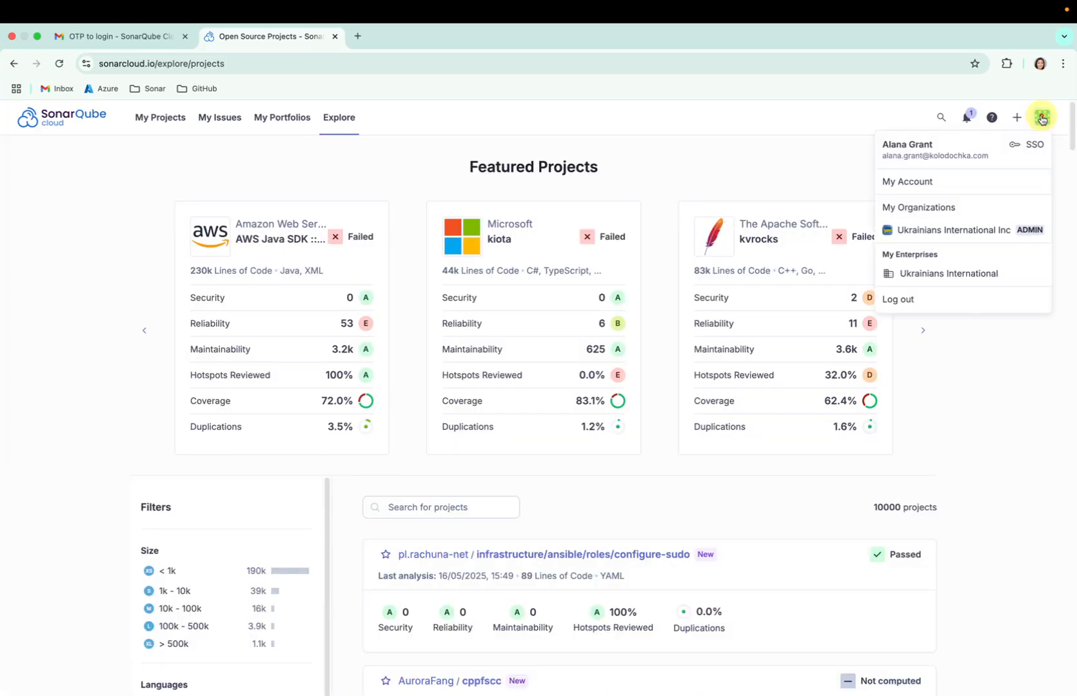
{"action": "left_click_drag", "start_coordinate": [934, 147], "coordinate": [880, 145]}
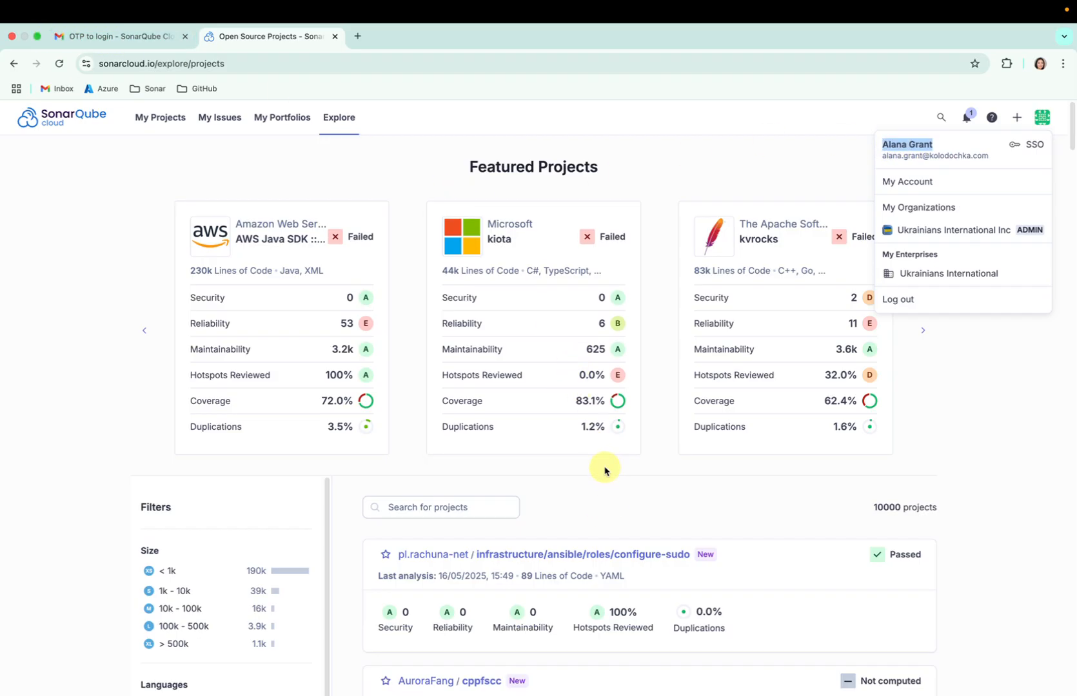
{"action": "left_click", "coordinate": [940, 149]}
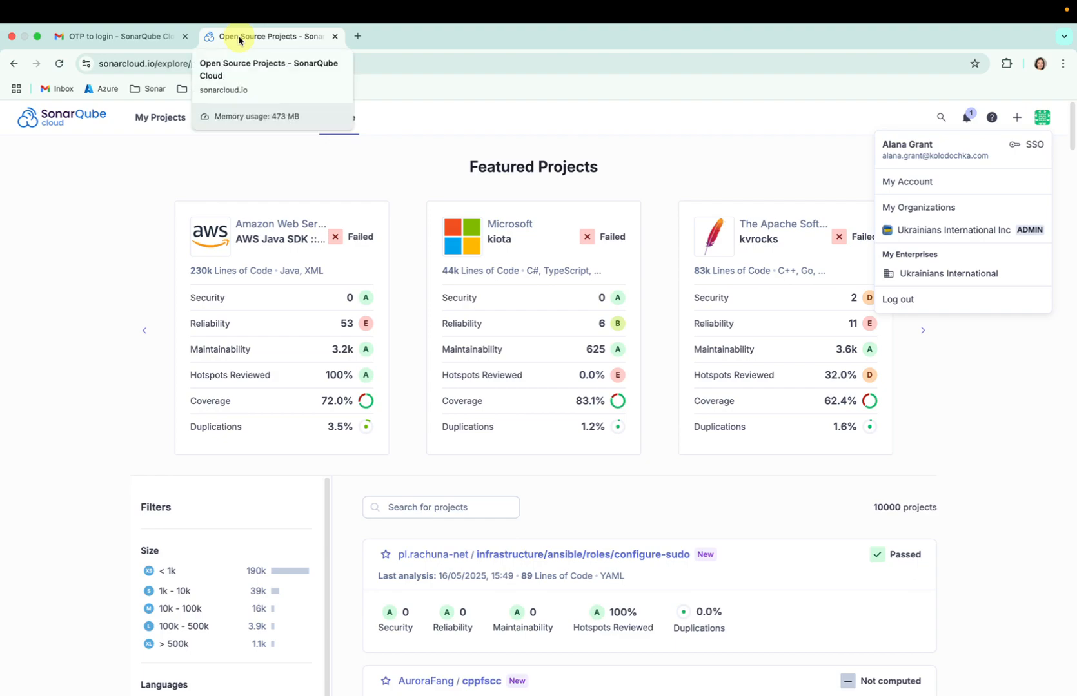
Return to the 'Setting up SAML SSO with Microsoft Entra ID' documentation, scrolled to the top
{"action": "key", "text": "ctrl+Left"}
{"action": "left_click", "coordinate": [432, 37]}
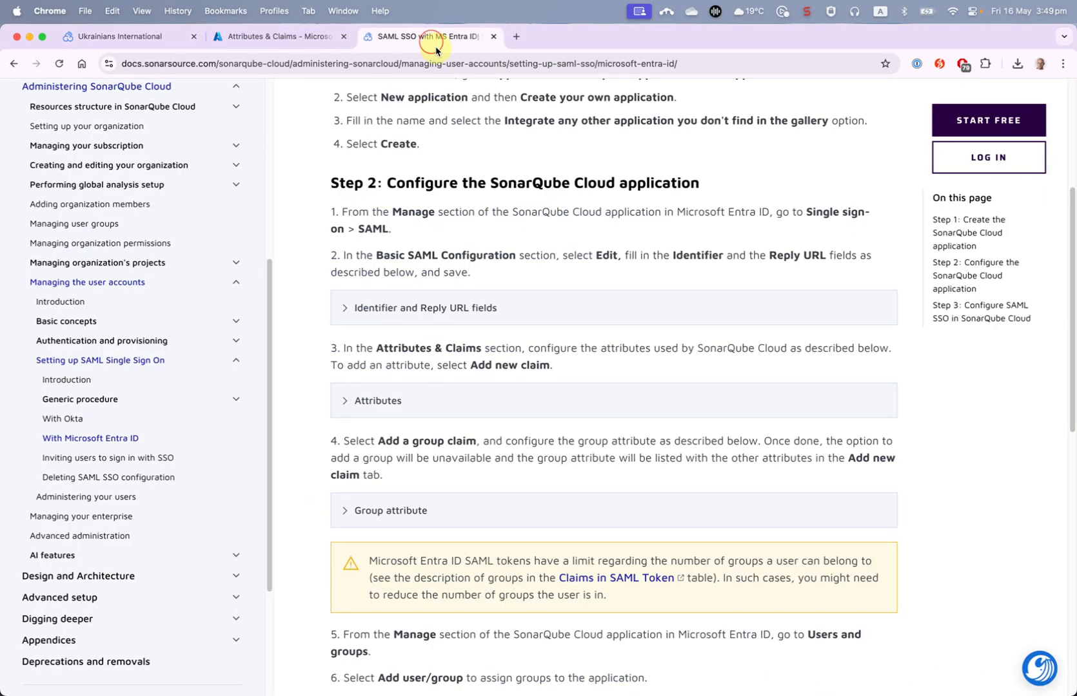
{"action": "scroll", "coordinate": [506, 298], "scroll_direction": "up", "scroll_amount": 5}
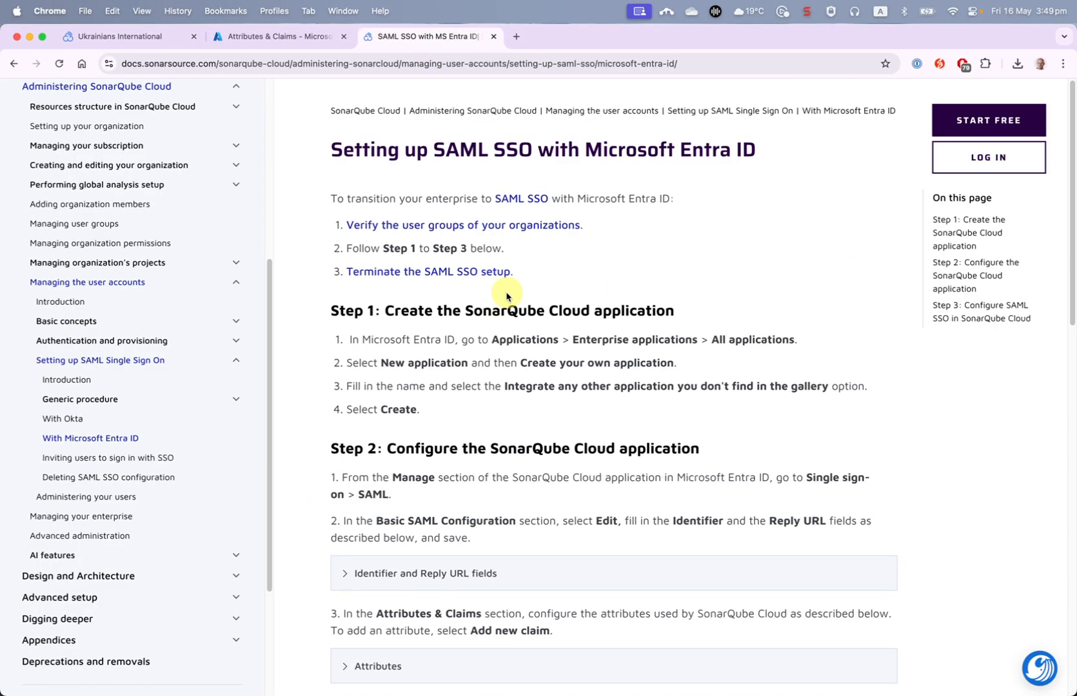